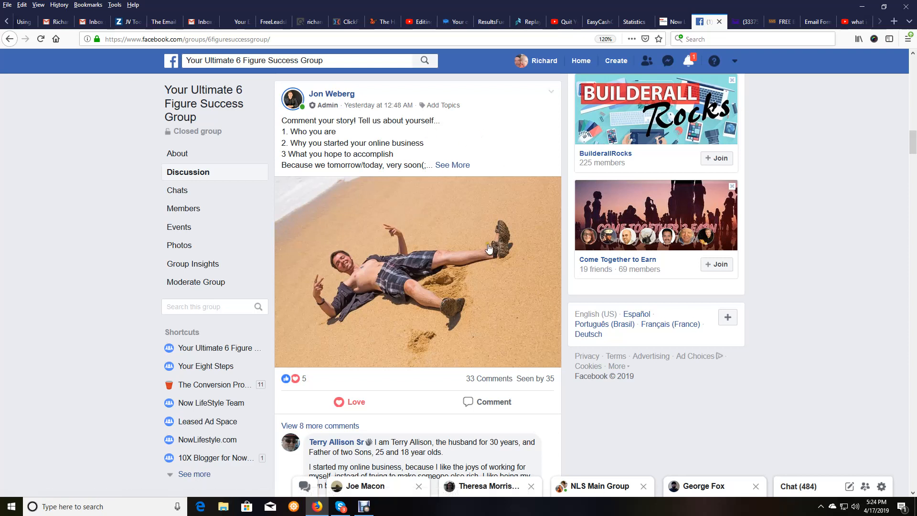
Expand the group's "Comment your story!" post to read its full text
click(454, 165)
scroll(442, 306, down, 4)
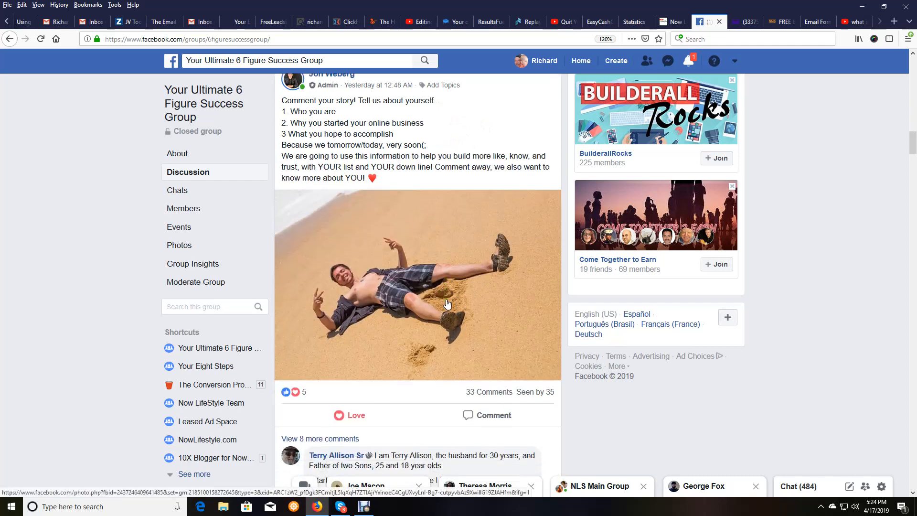
scroll(442, 282, up, 4)
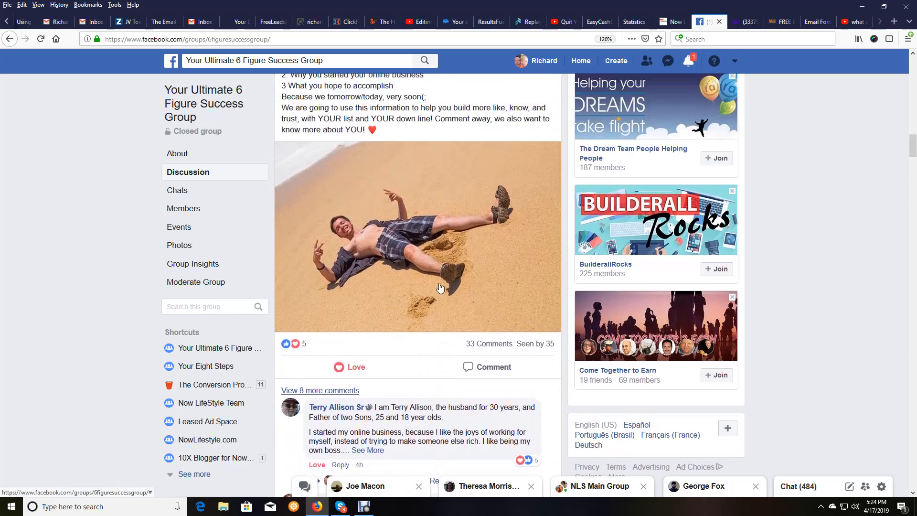
scroll(440, 287, up, 10)
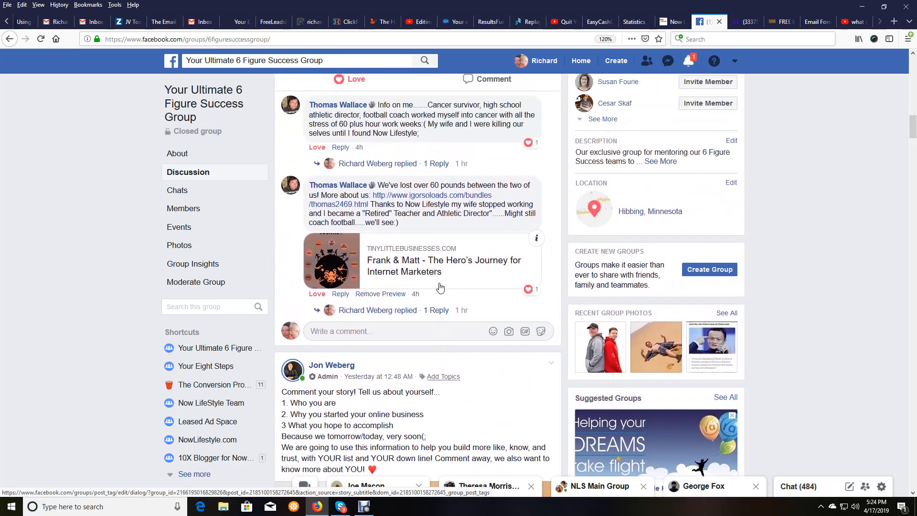
Find the group post containing the email content and expand it to read the subject line and body copy template
scroll(440, 287, down, 10)
scroll(387, 195, up, 2)
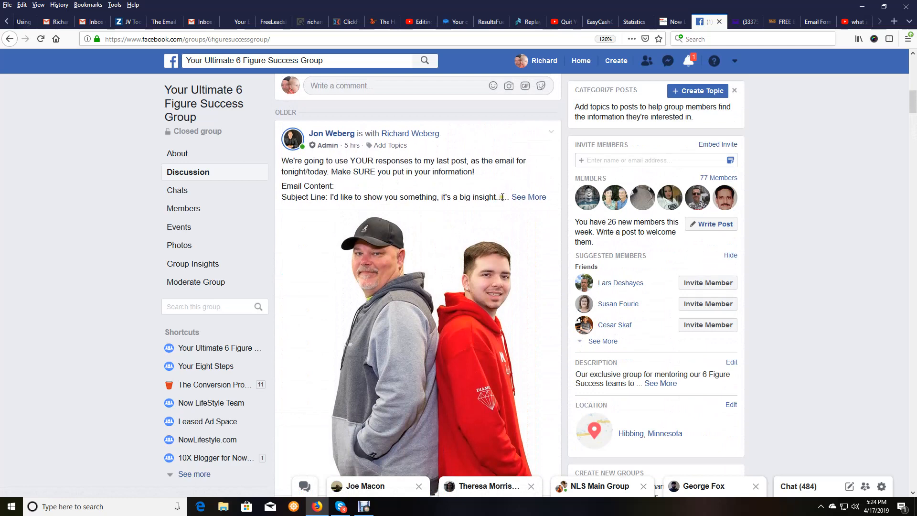
click(520, 200)
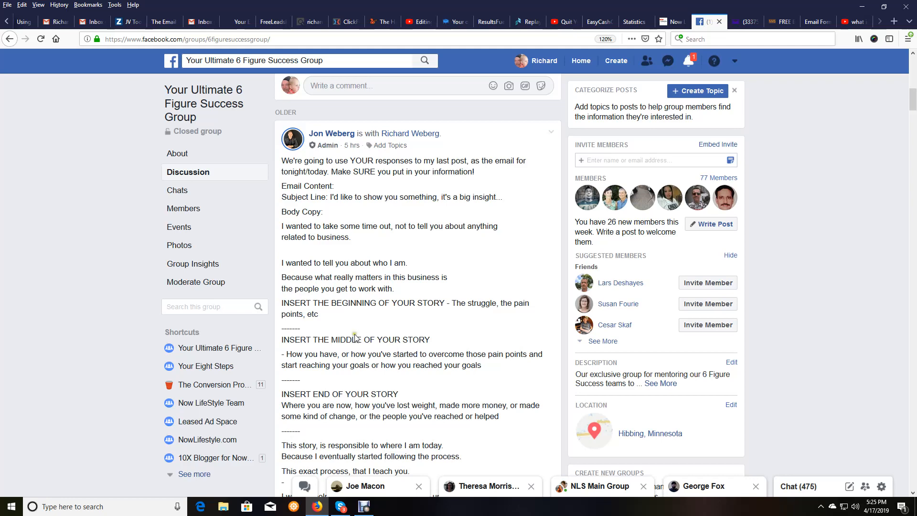
scroll(359, 326, up, 1)
scroll(359, 326, up, 6)
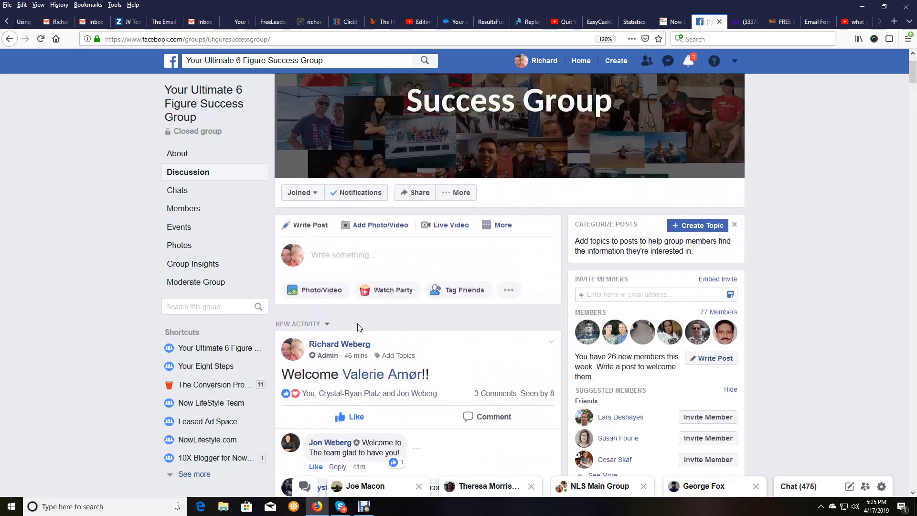
scroll(359, 326, down, 7)
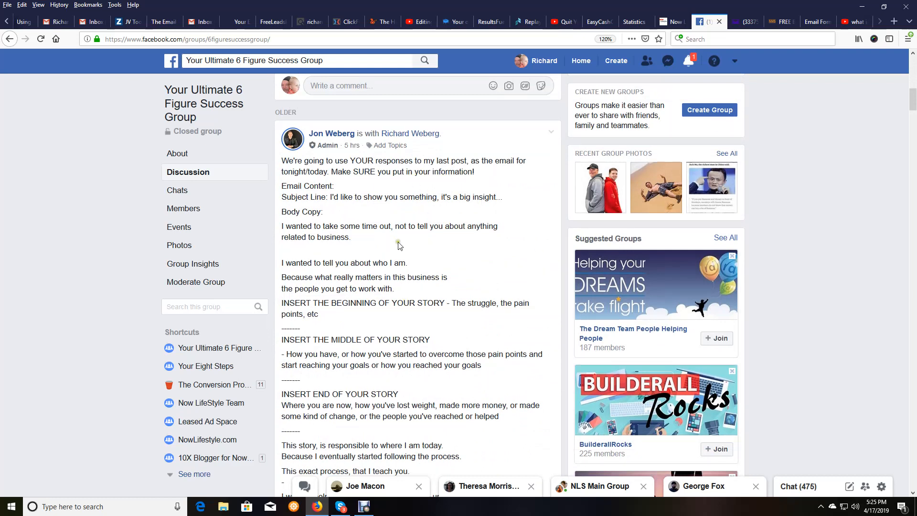
Copy the subject line text "I'd like to show you something, it's a big insight..." from the email content post
click(283, 161)
drag(283, 161, 527, 173)
click(435, 226)
drag(503, 197, 330, 197)
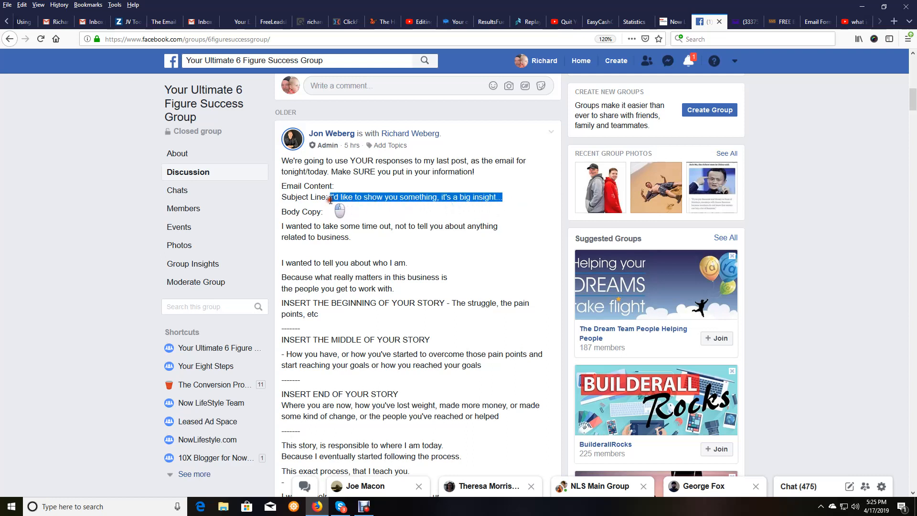
right_click(464, 195)
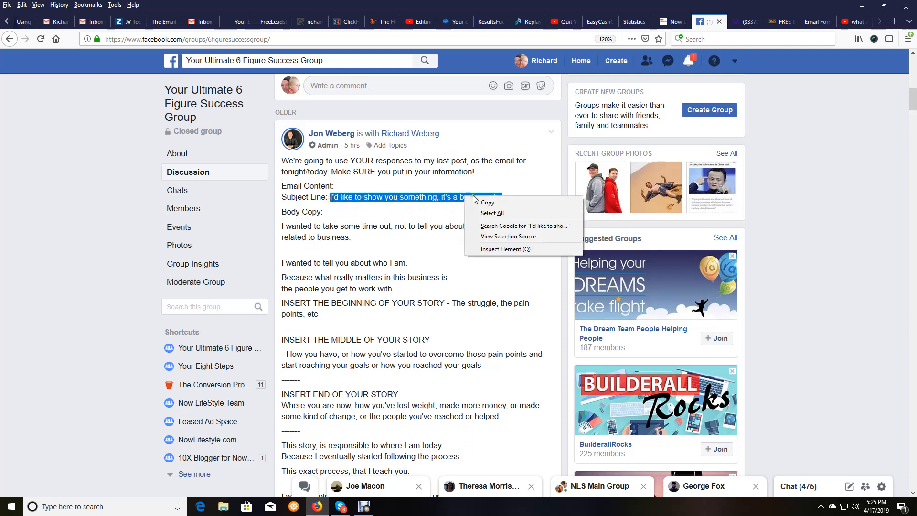
click(484, 202)
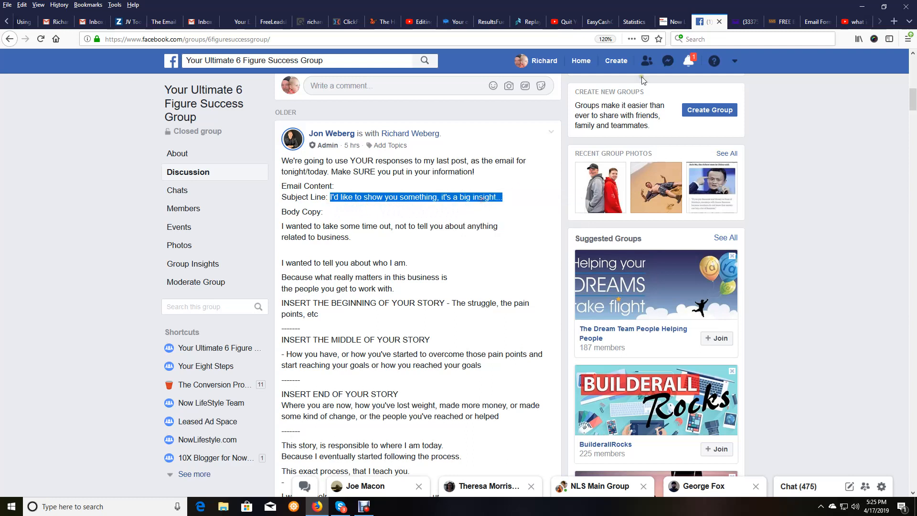
Switch to the Now Lifestyle autoresponder and open the Send Broadcast form
click(665, 23)
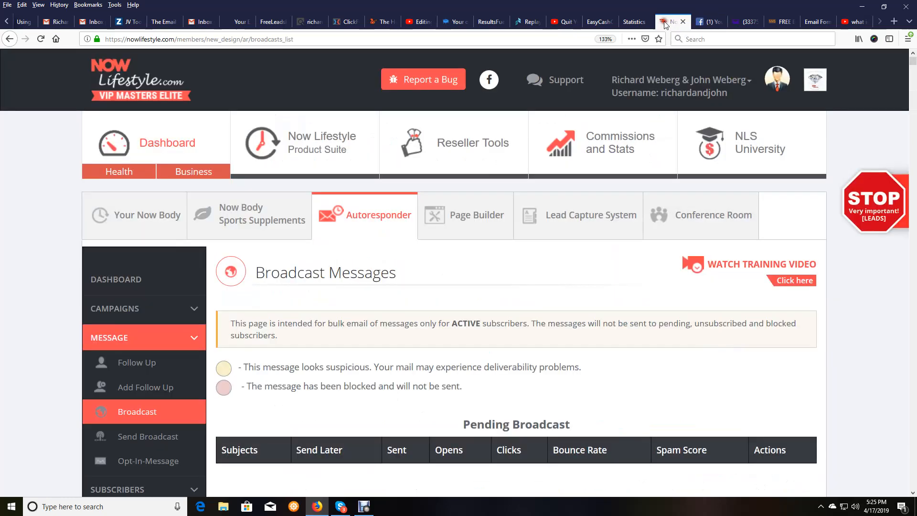
click(718, 22)
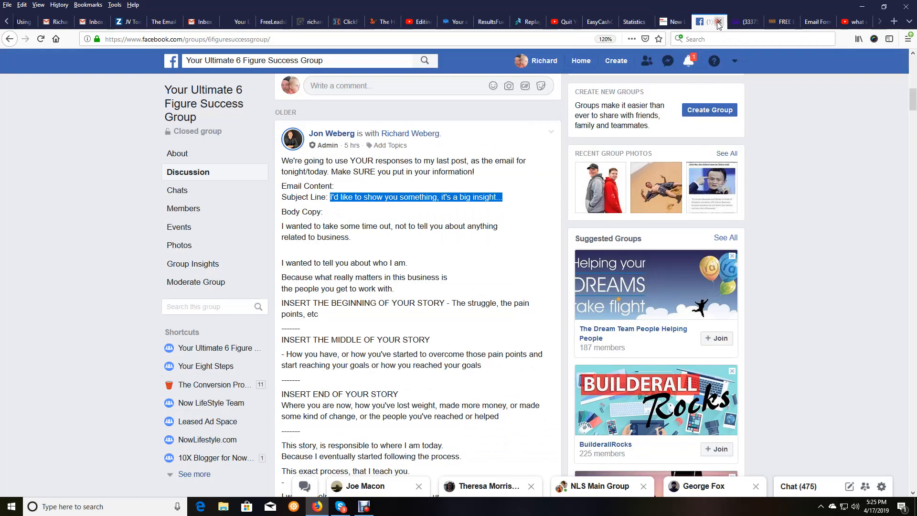
click(675, 24)
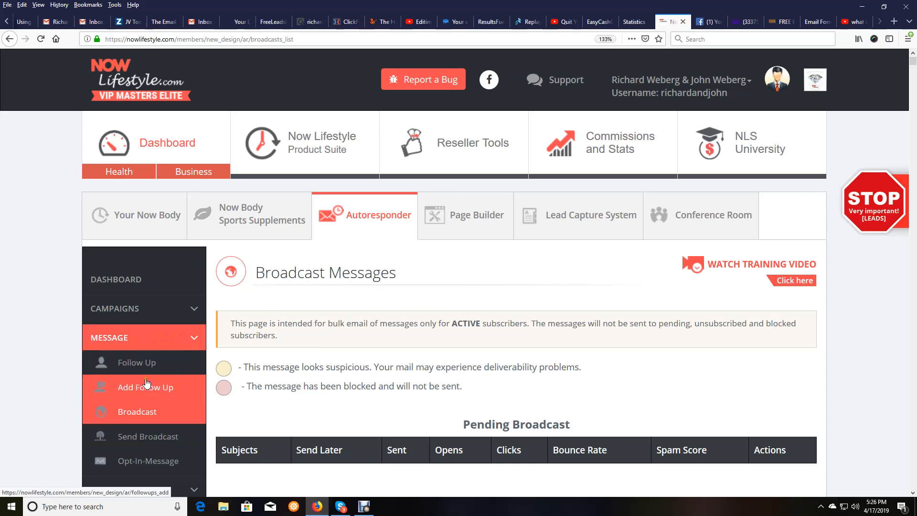
click(149, 436)
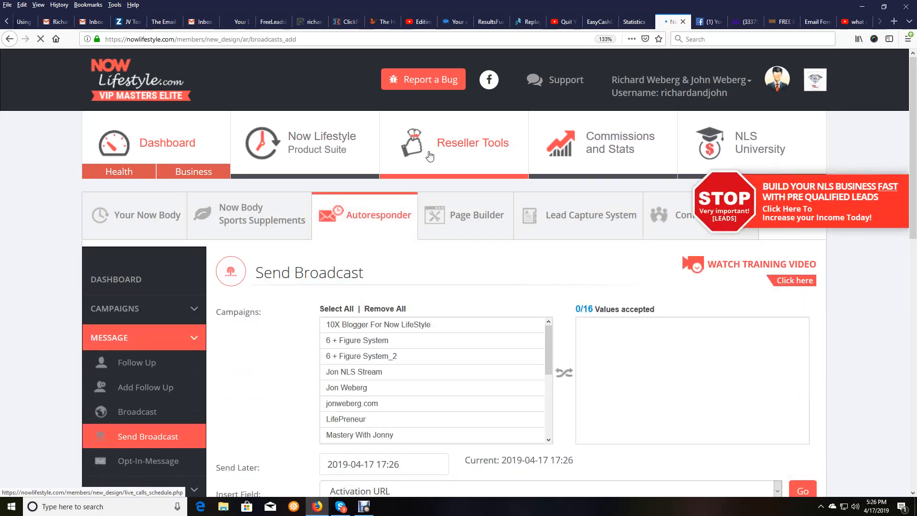
key(ctrl+plus)
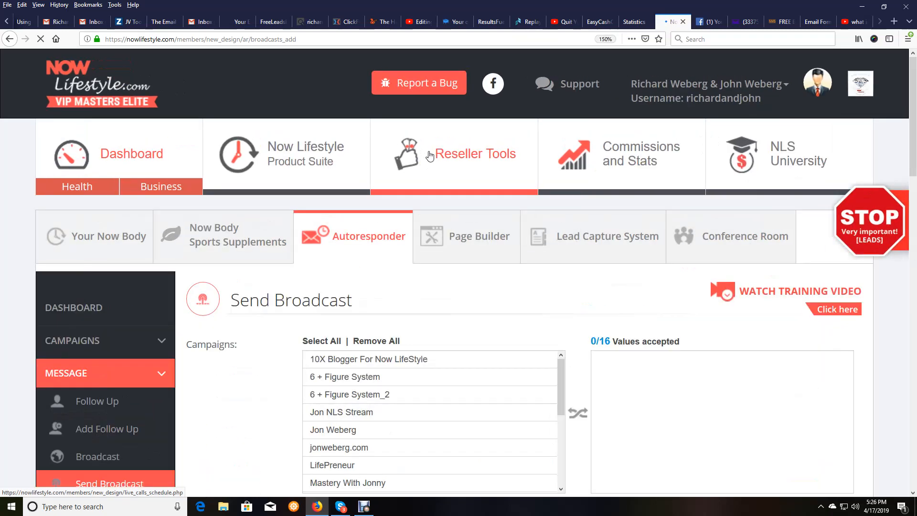
scroll(401, 143, down, 3)
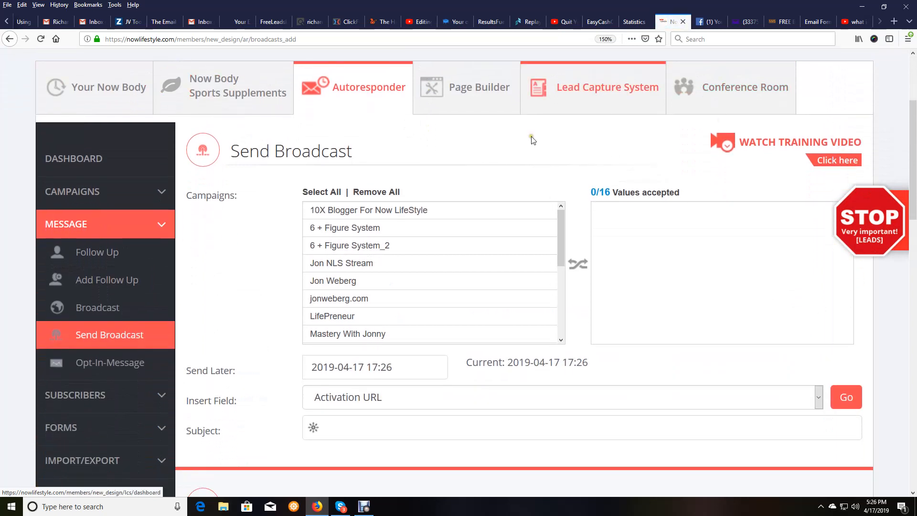
Add every campaign to the broadcast except 6 + Figure System_2, Test123 and Your Eight Steps test
click(410, 222)
click(387, 211)
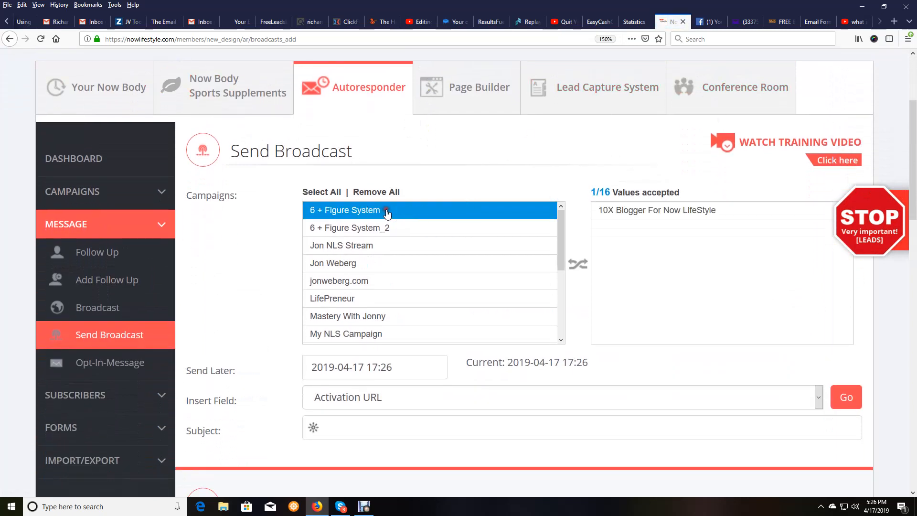
click(367, 214)
click(354, 234)
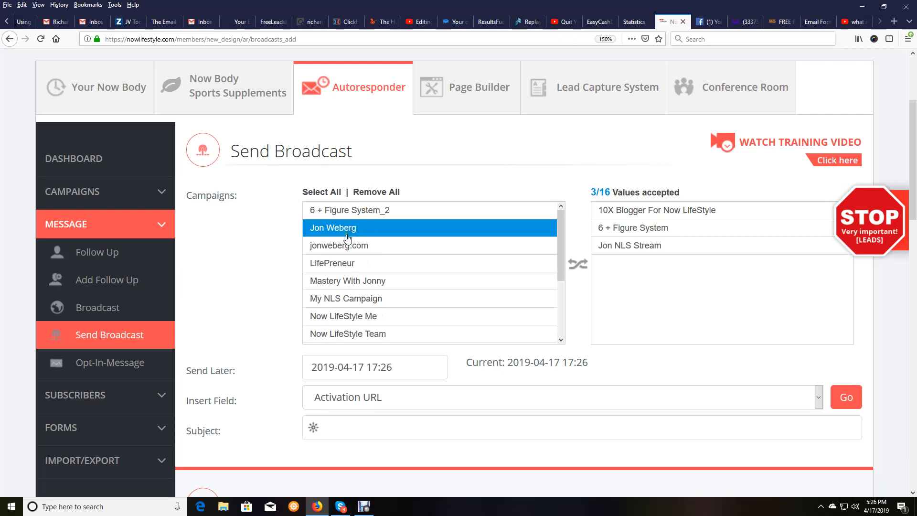
click(347, 234)
click(347, 234)
click(348, 234)
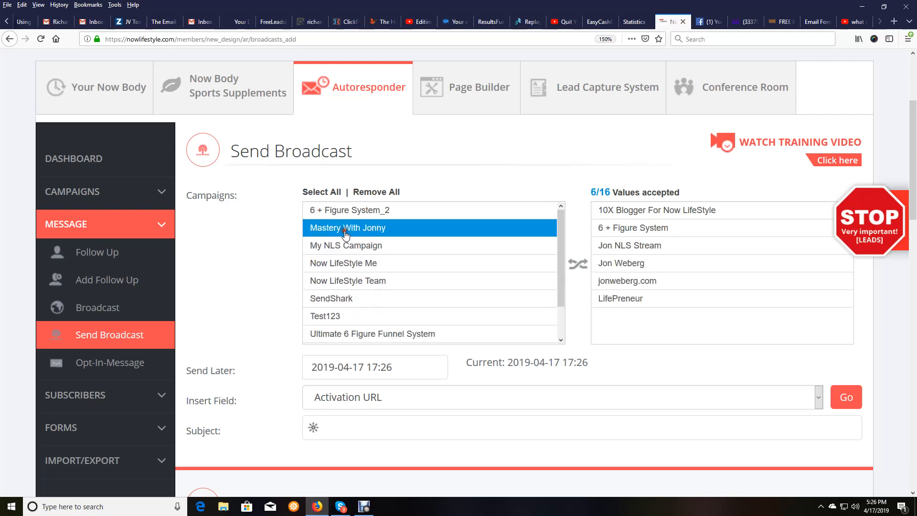
click(347, 234)
click(347, 233)
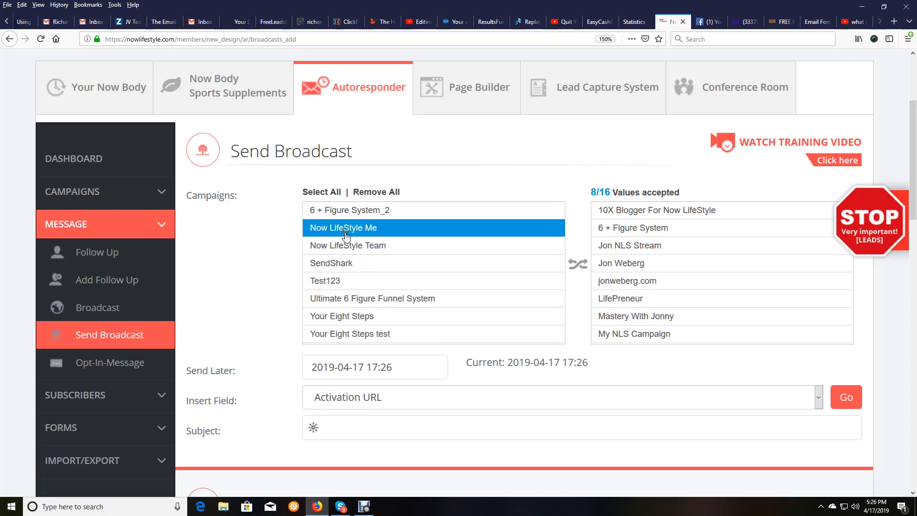
click(347, 233)
click(347, 231)
click(349, 232)
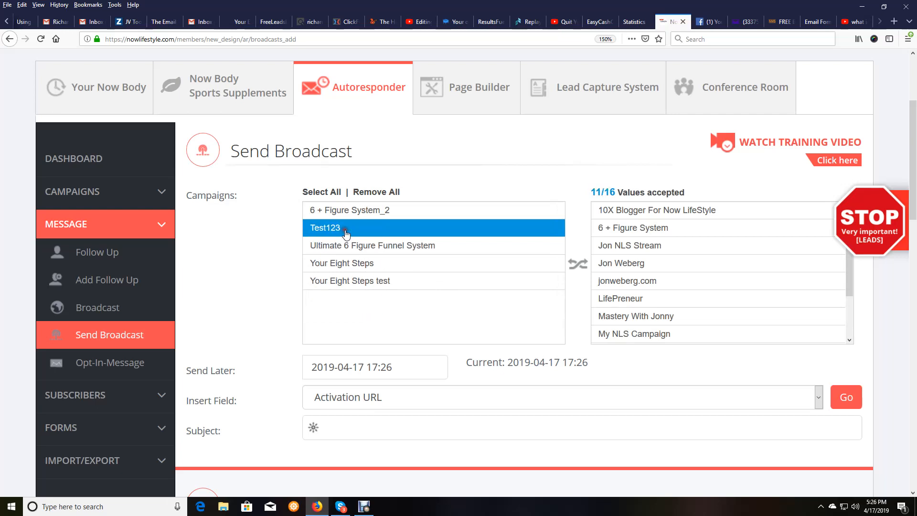
click(348, 244)
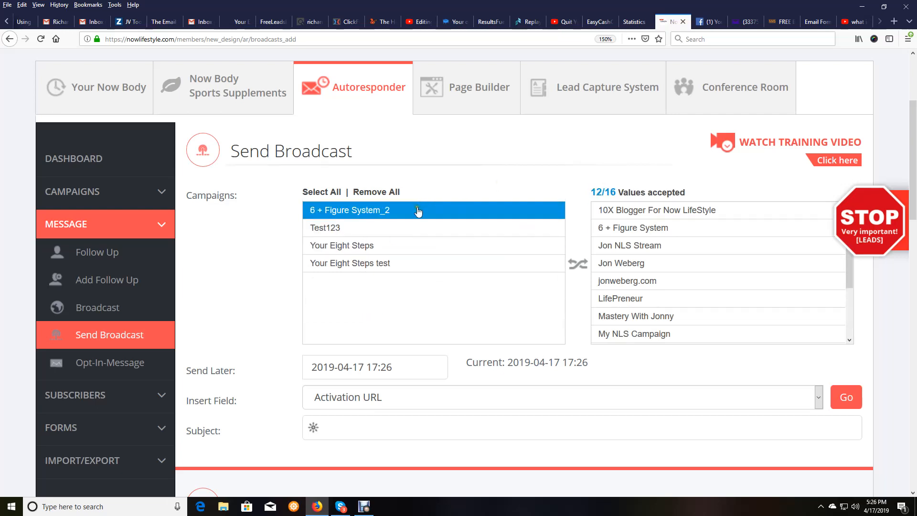
click(387, 245)
Remove Mastery With Jonny, Jon NLS Stream and the owner's website campaign from the broadcast, removing and re-adding the campaign bearing the owner's full name
scroll(677, 272, down, 3)
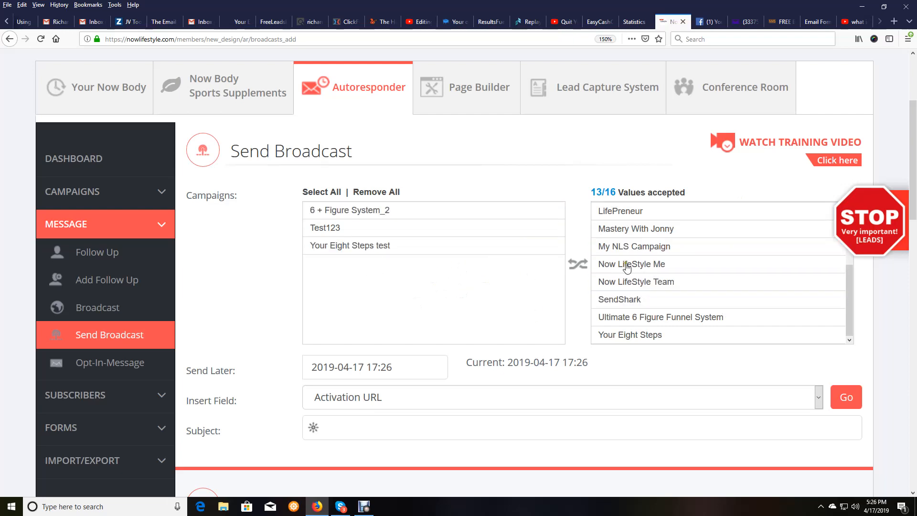
click(663, 223)
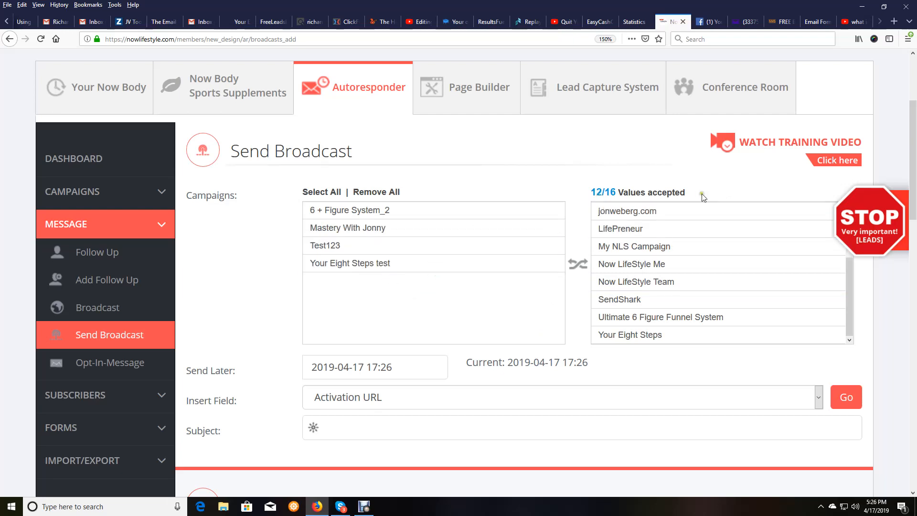
click(649, 210)
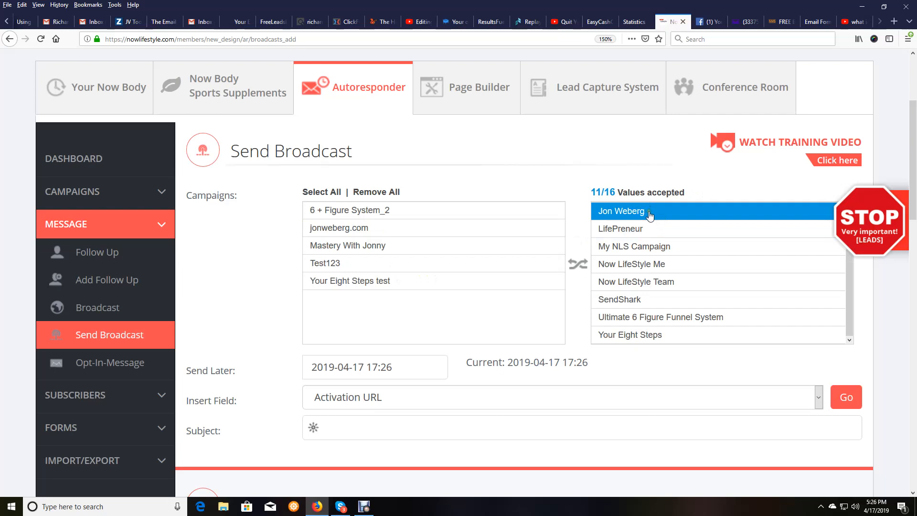
click(649, 210)
click(651, 214)
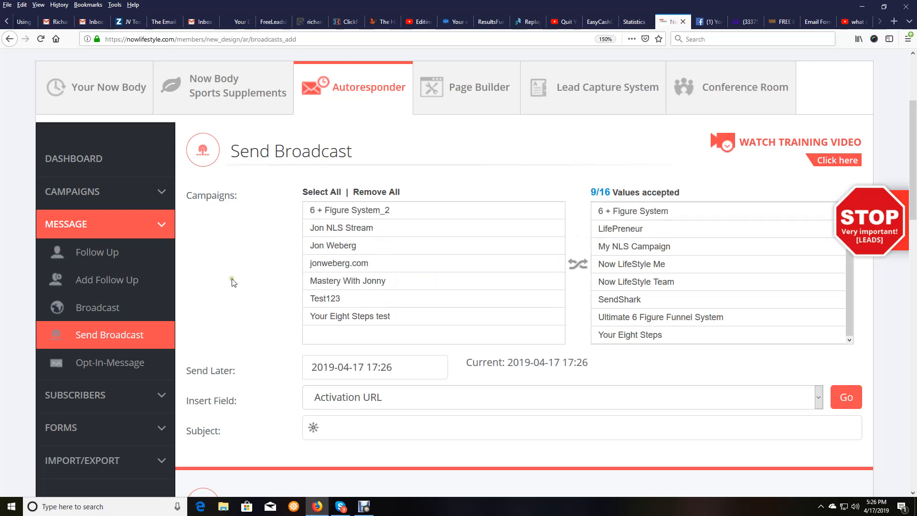
click(351, 246)
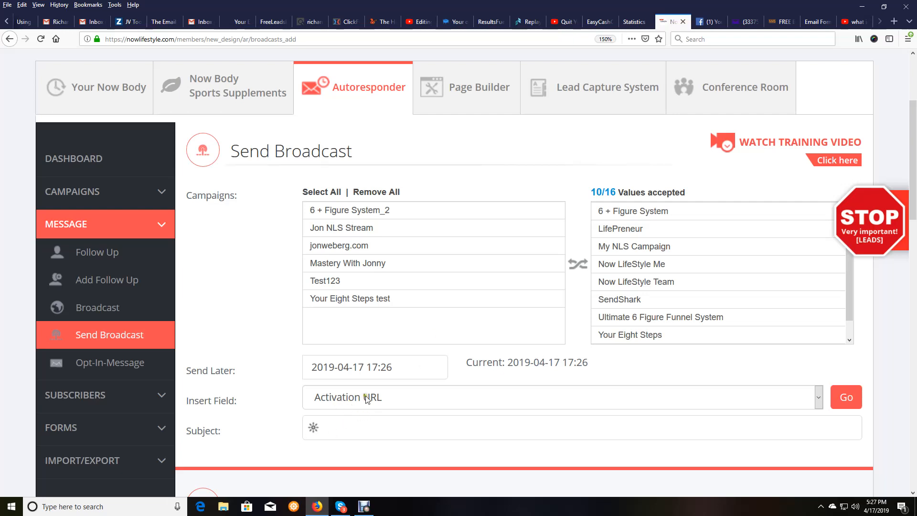
Paste the copied text "I'd like to show you something, it's a big insight..." as the broadcast's subject
click(339, 429)
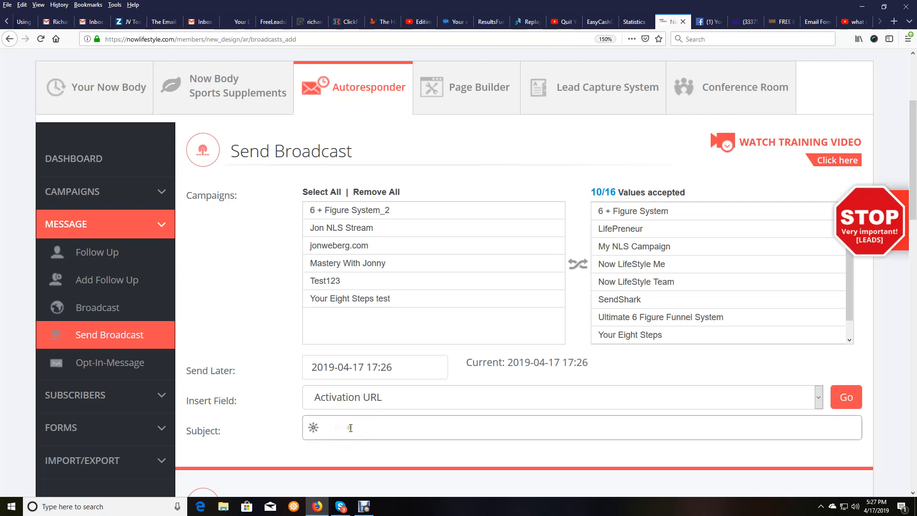
right_click(351, 428)
click(380, 361)
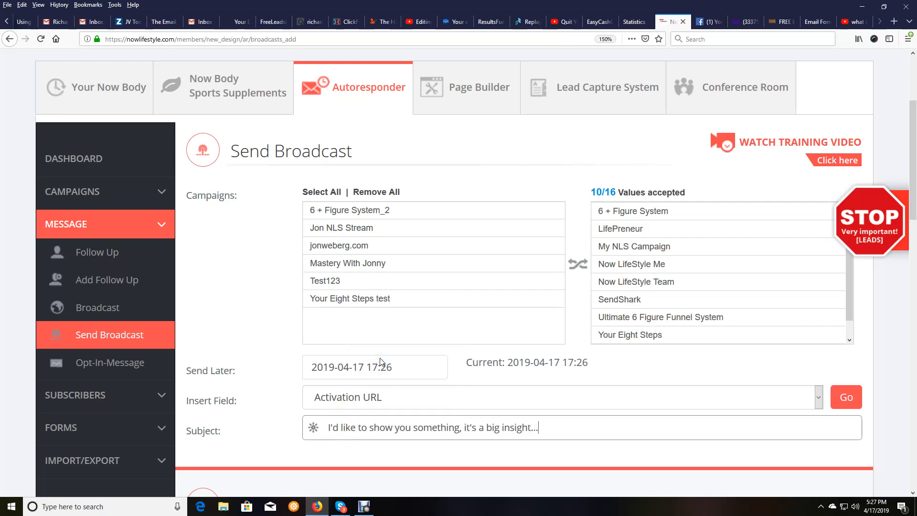
click(26, 4)
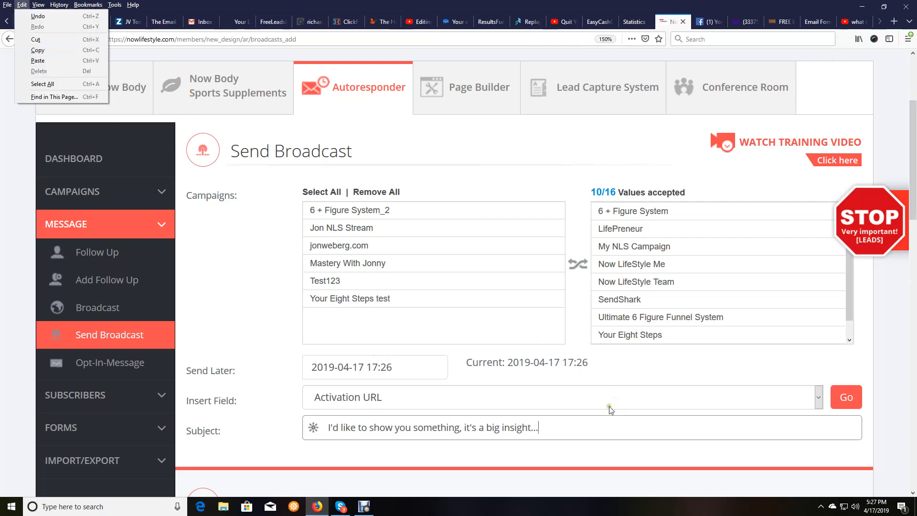
right_click(598, 424)
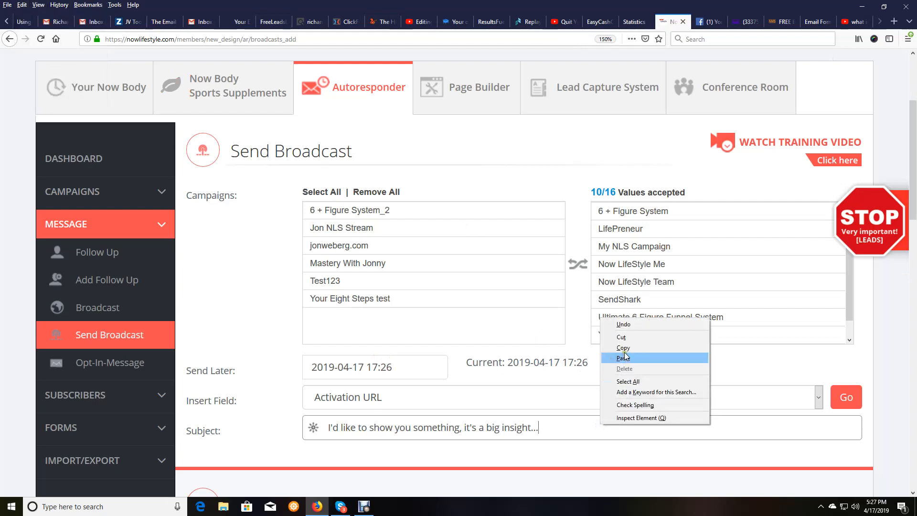
click(570, 428)
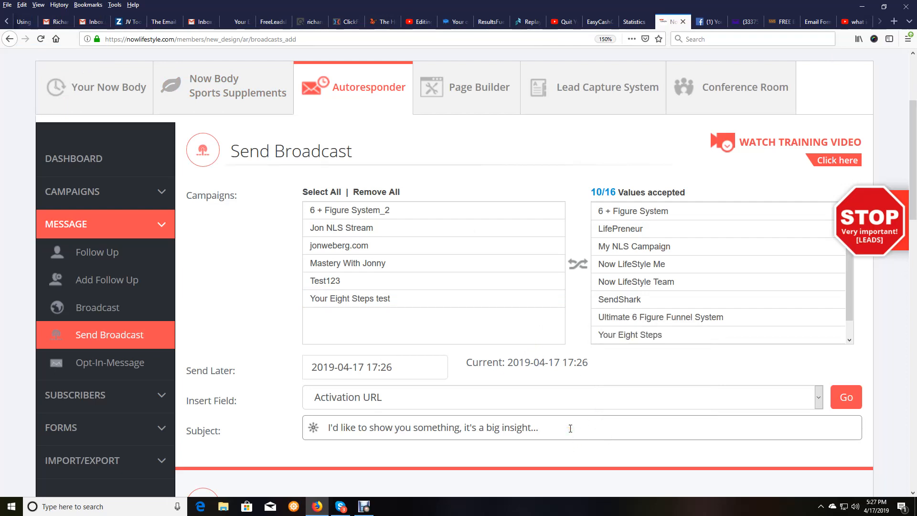
Copy the body copy of the Facebook group post, from "I wanted to take some time out" through "Your Name"
click(717, 22)
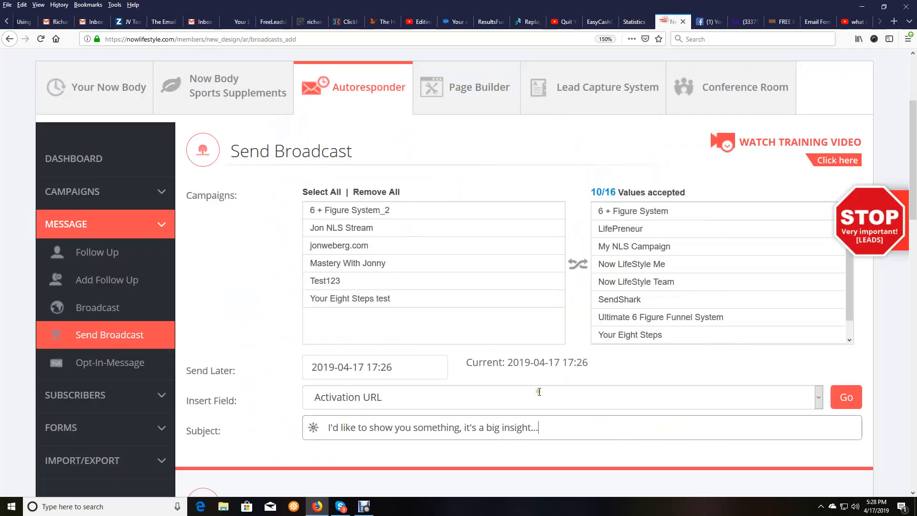
click(672, 22)
click(646, 384)
click(711, 22)
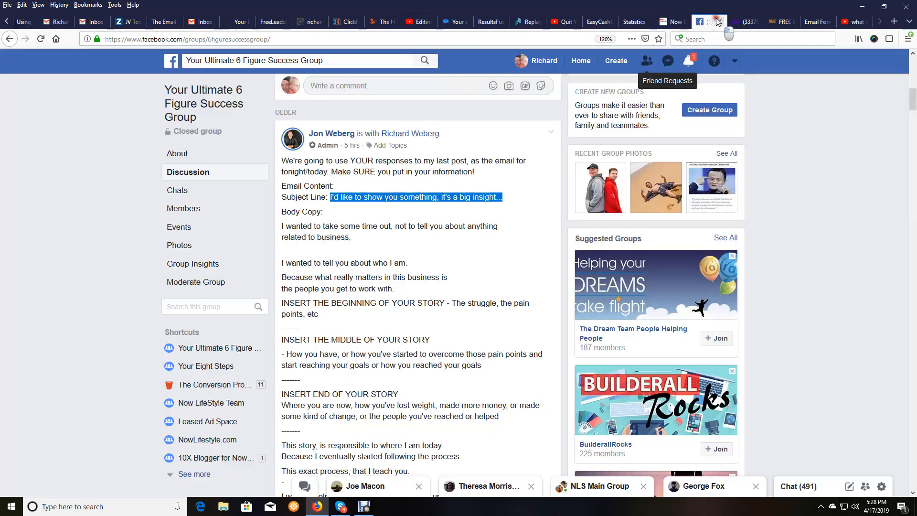
right_click(483, 198)
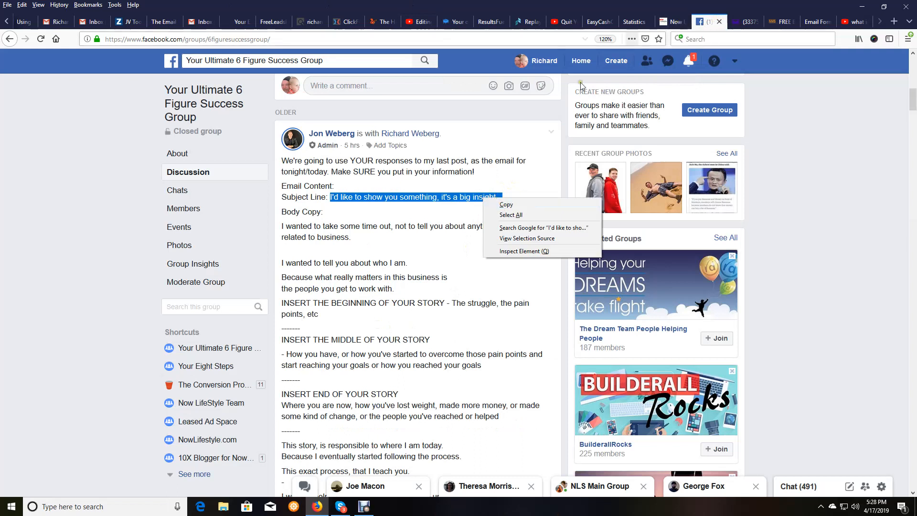
click(400, 266)
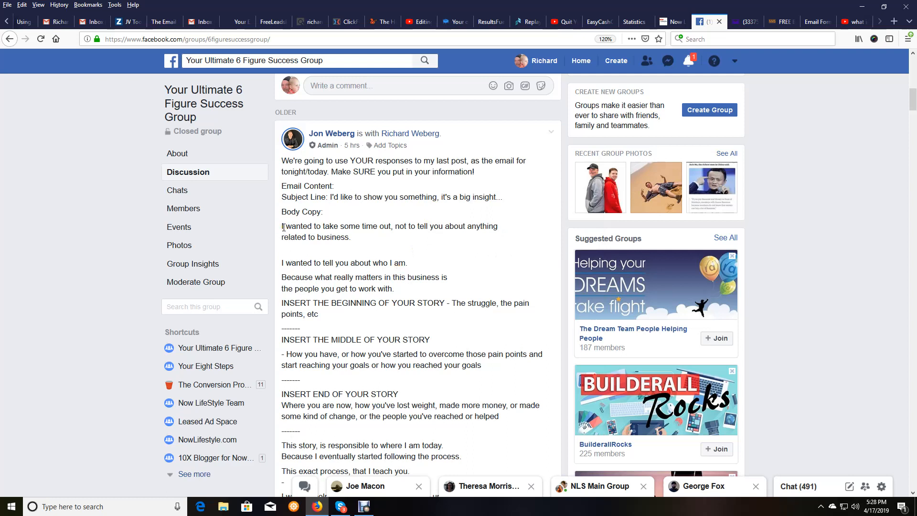
drag(281, 228, 402, 351)
right_click(386, 260)
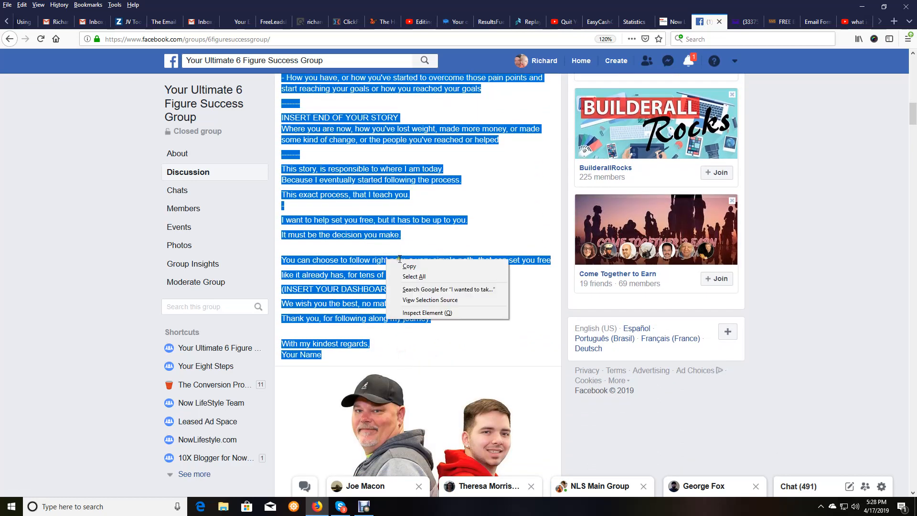
click(407, 266)
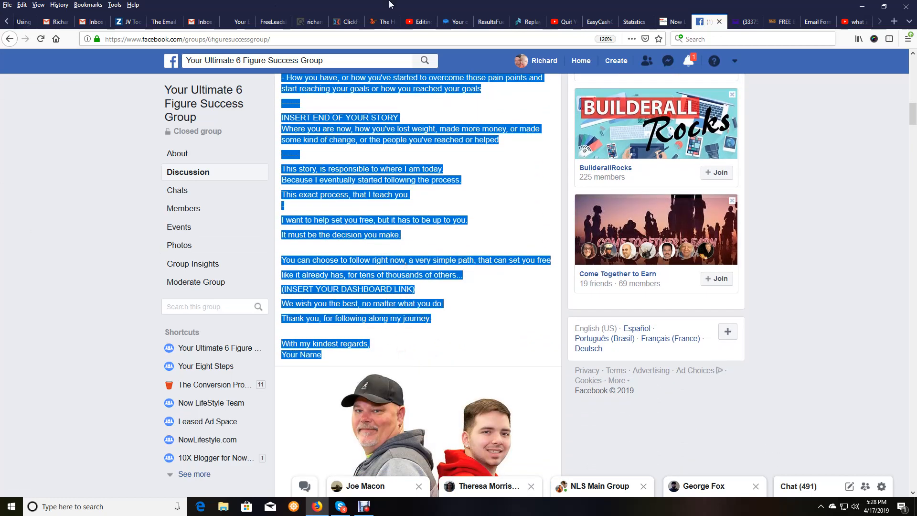
Paste the copied body copy into the broadcast's optional Text Message in the Now Lifestyle autoresponder
click(673, 21)
scroll(508, 246, down, 15)
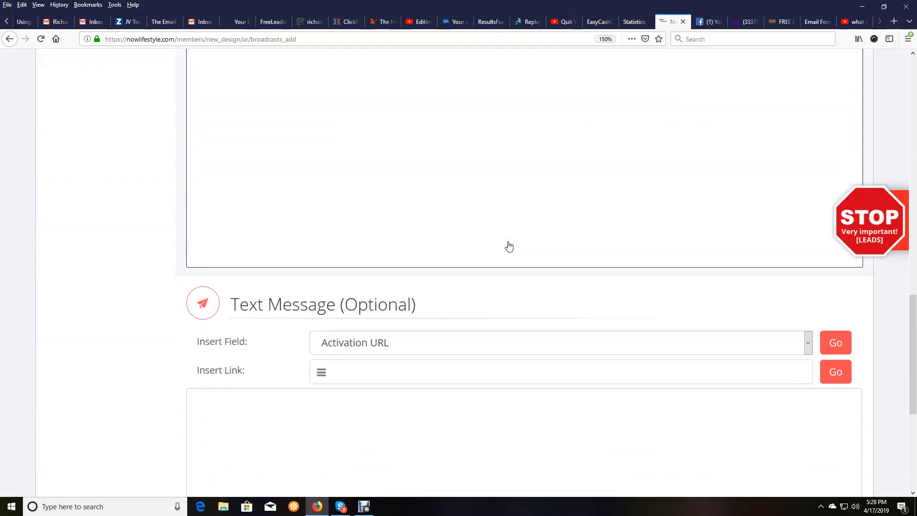
click(237, 180)
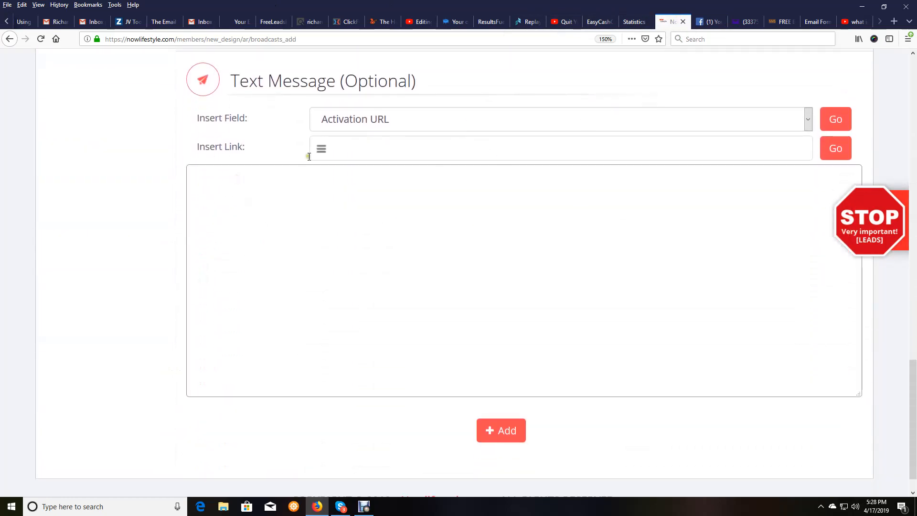
right_click(267, 185)
click(288, 228)
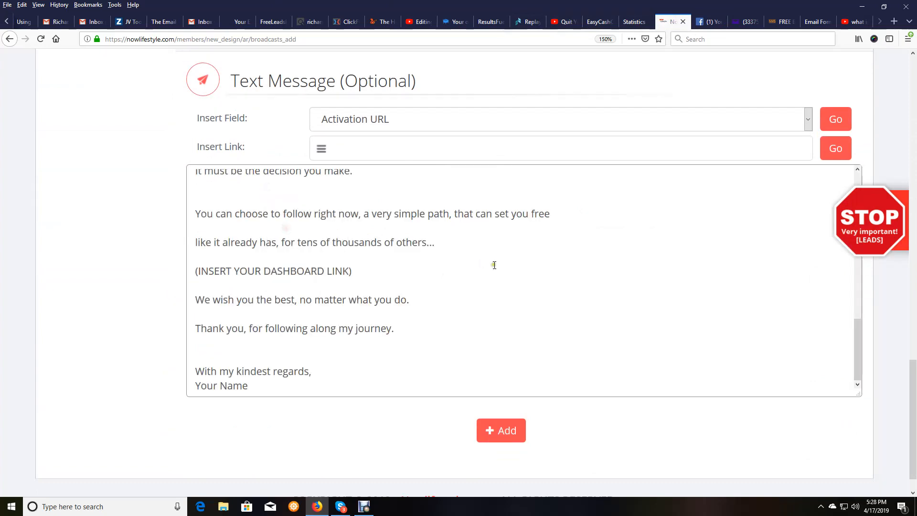
Review the pasted text message and the HTML Message editor above it
scroll(494, 265, up, 5)
scroll(494, 265, up, 3)
scroll(606, 289, down, 3)
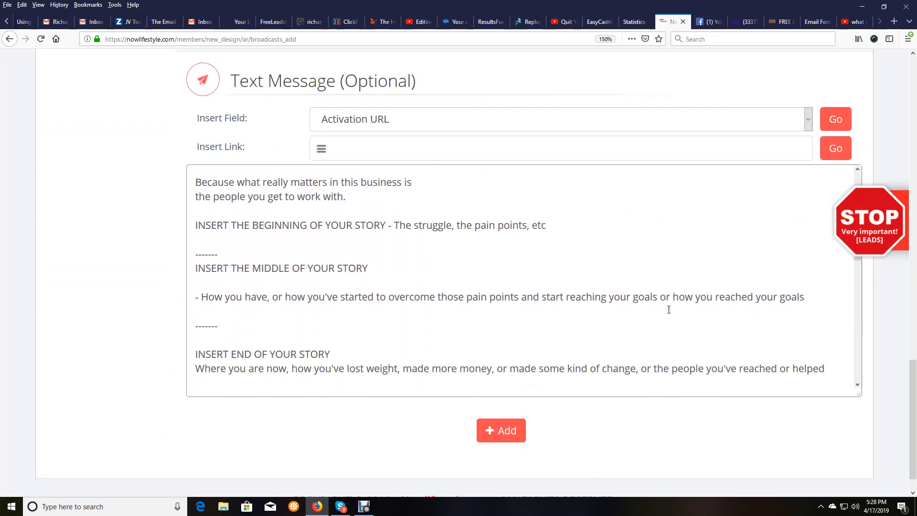
scroll(538, 243, up, 8)
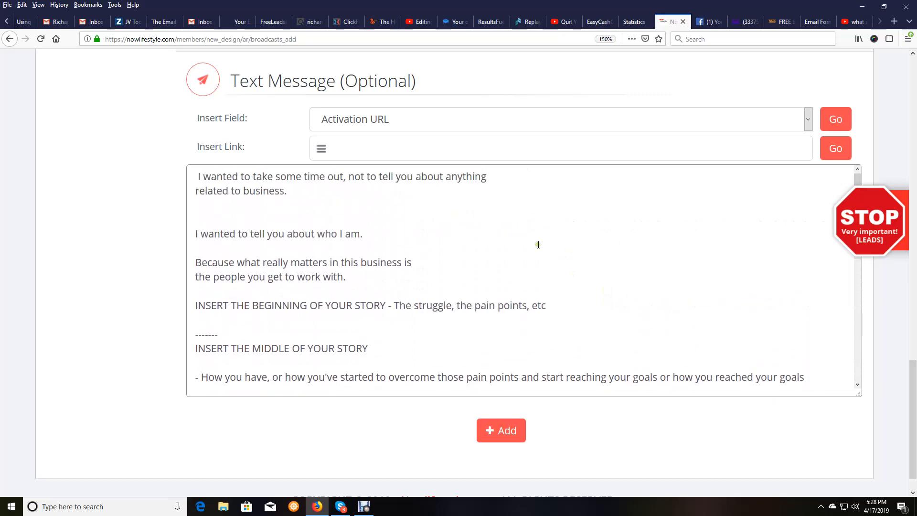
scroll(342, 190, up, 4)
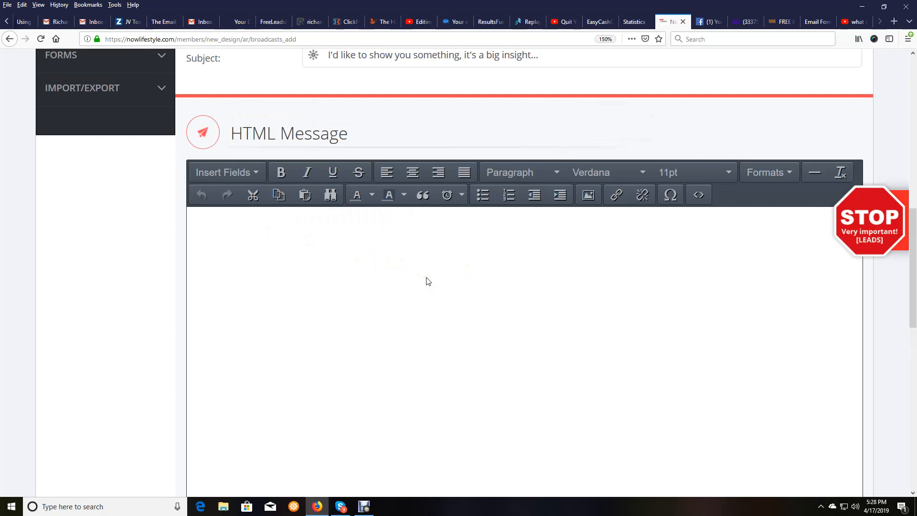
scroll(428, 282, down, 4)
scroll(422, 287, up, 3)
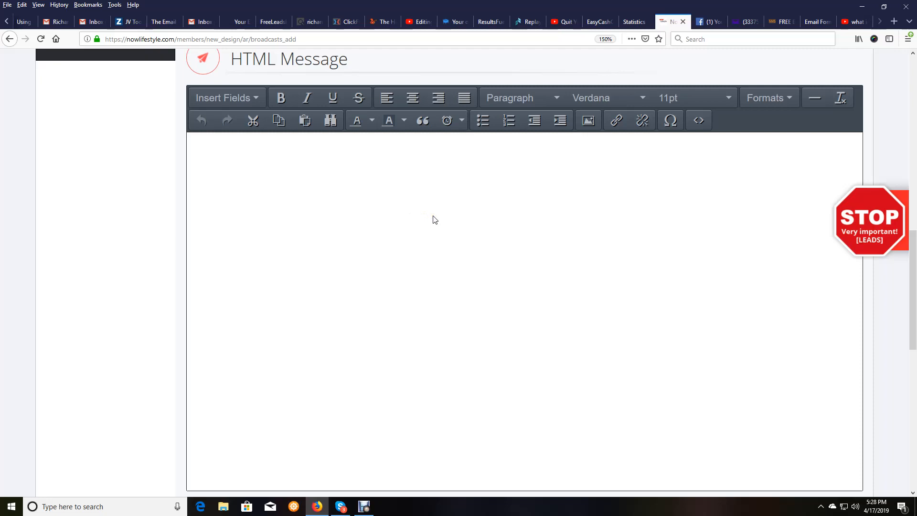
scroll(433, 218, down, 8)
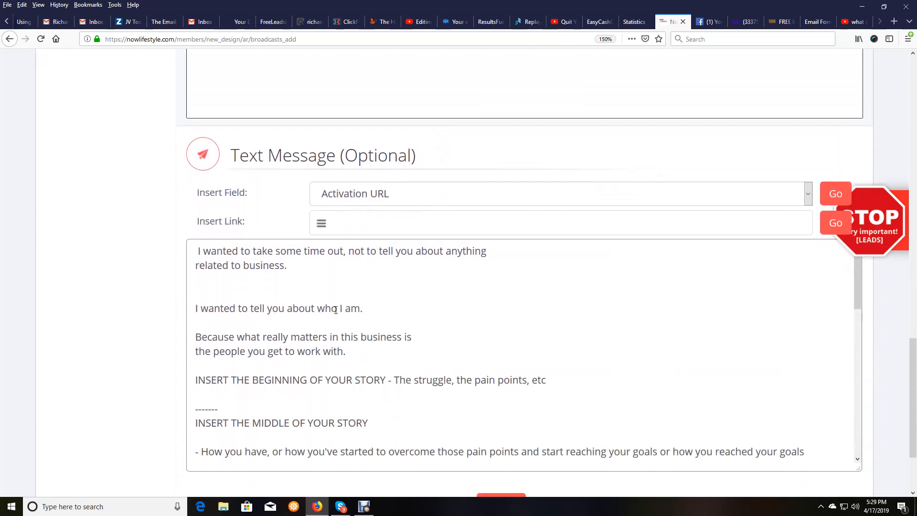
scroll(365, 392, up, 7)
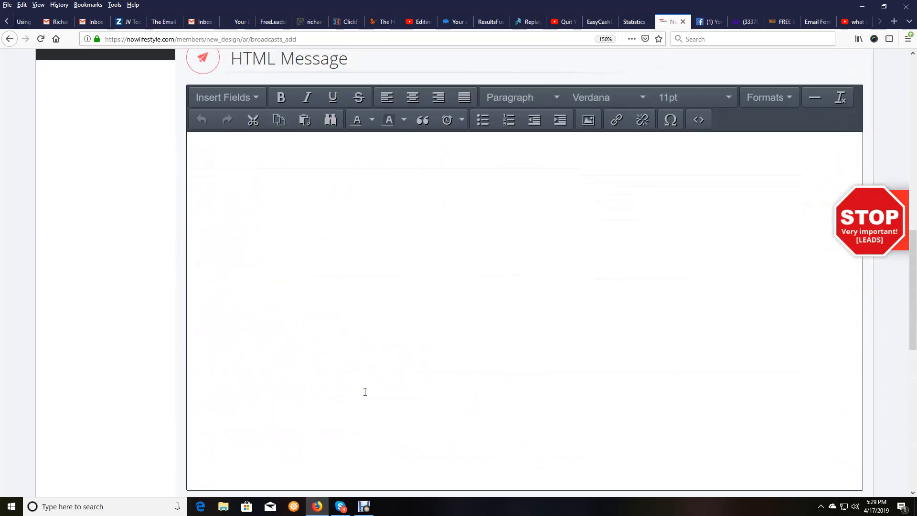
scroll(365, 392, down, 6)
scroll(364, 392, down, 3)
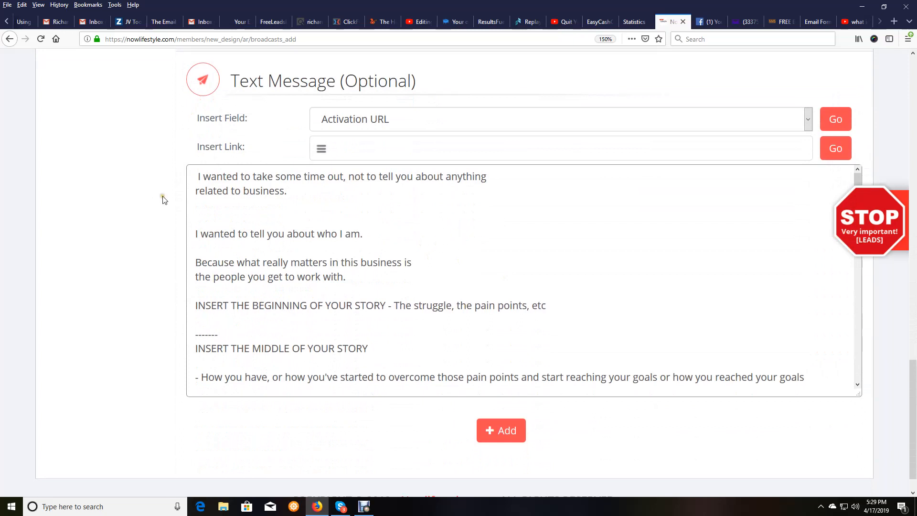
Delete the leading space at the start of the text message and insert a line break before "how you reached your goals"
click(189, 171)
key(Delete)
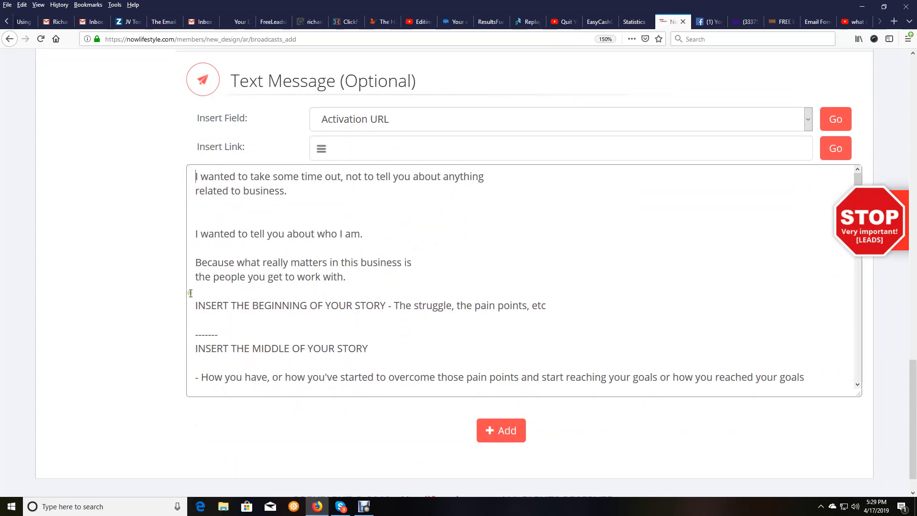
scroll(387, 303, down, 5)
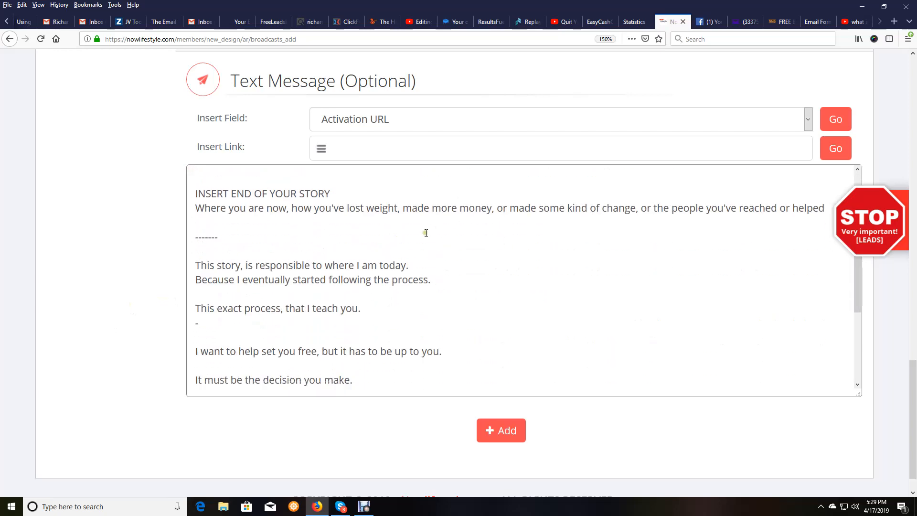
scroll(613, 231, up, 5)
scroll(580, 301, down, 2)
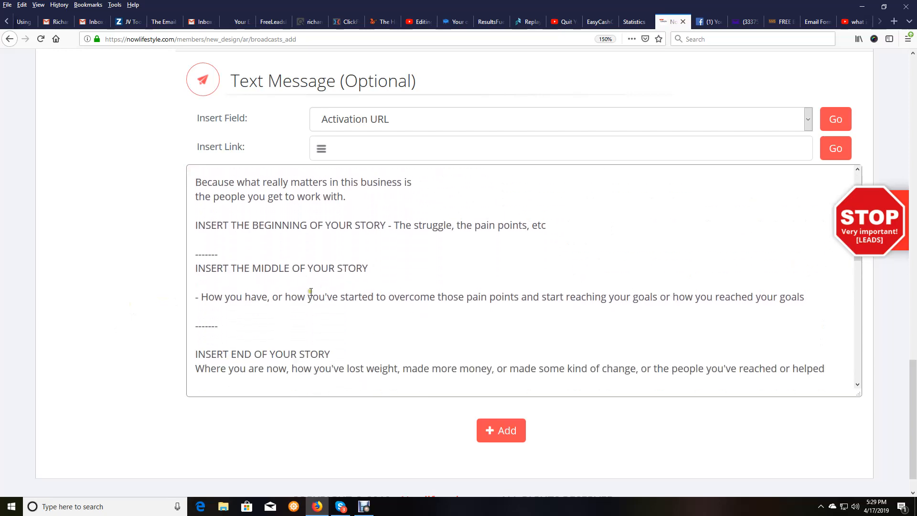
click(673, 296)
key(Return)
Insert a line break after "or the people" in the description under INSERT END OF YOUR STORY
scroll(611, 325, down, 3)
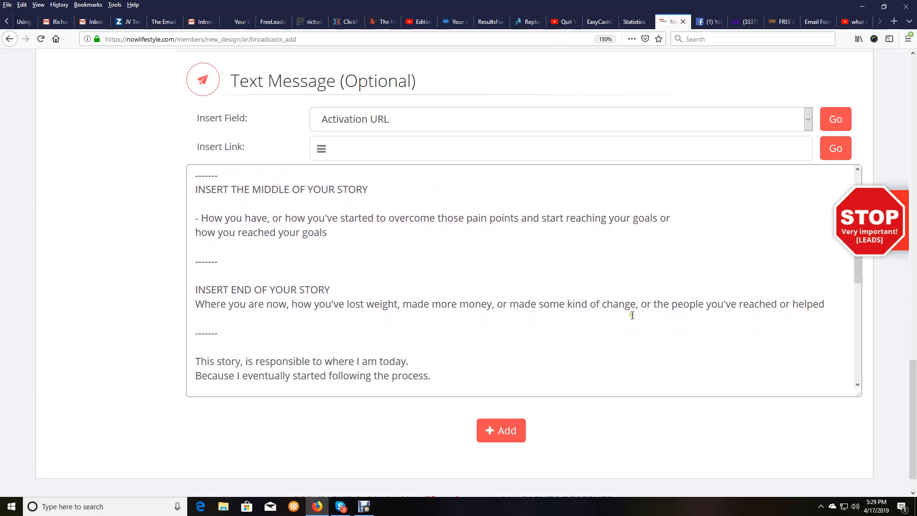
click(706, 304)
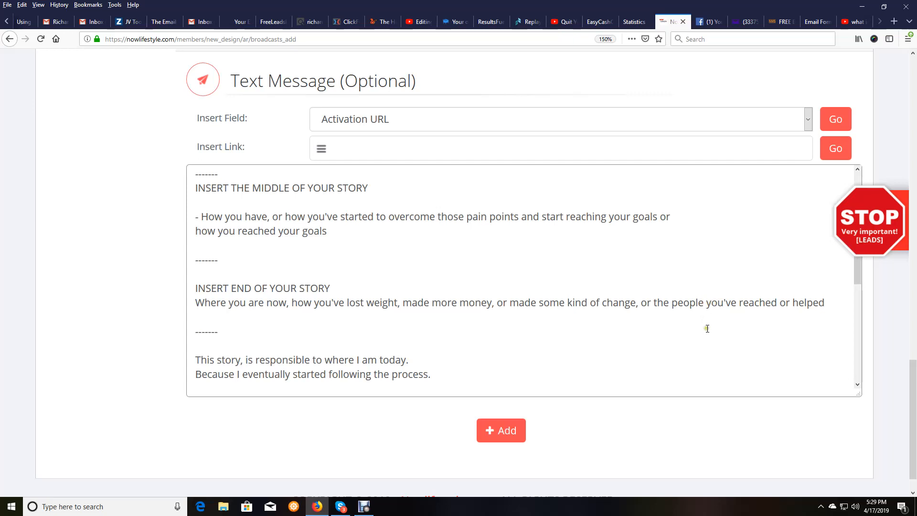
drag(701, 302, 704, 303)
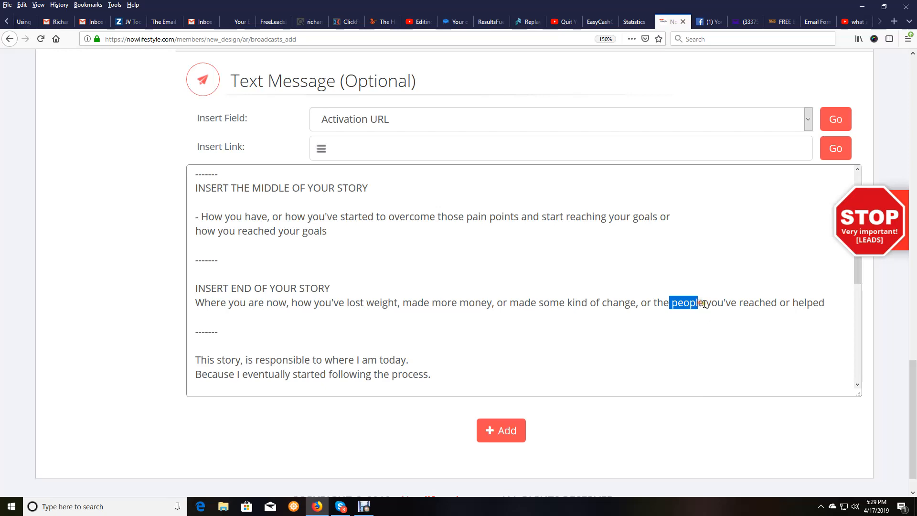
click(705, 303)
key(Return)
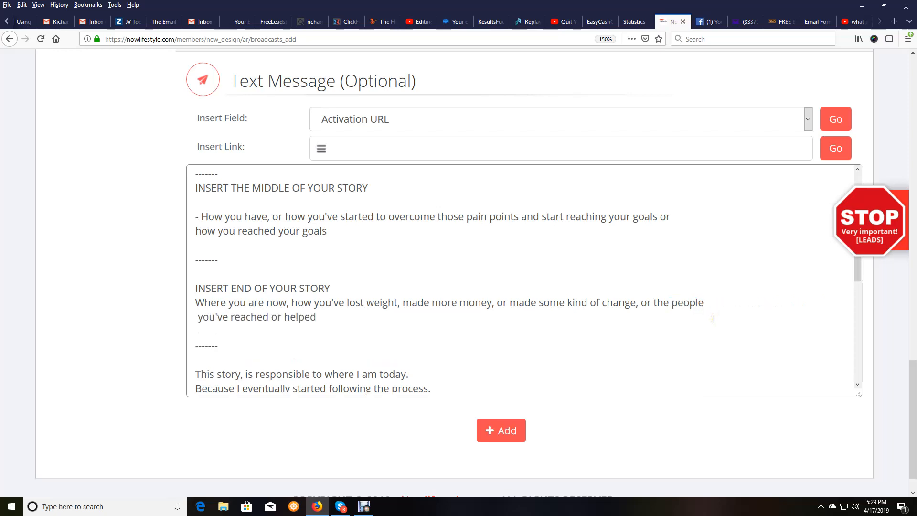
Replace the "Your Name" placeholder at the end of the text message with the senders' names
scroll(342, 264, up, 3)
scroll(344, 264, down, 10)
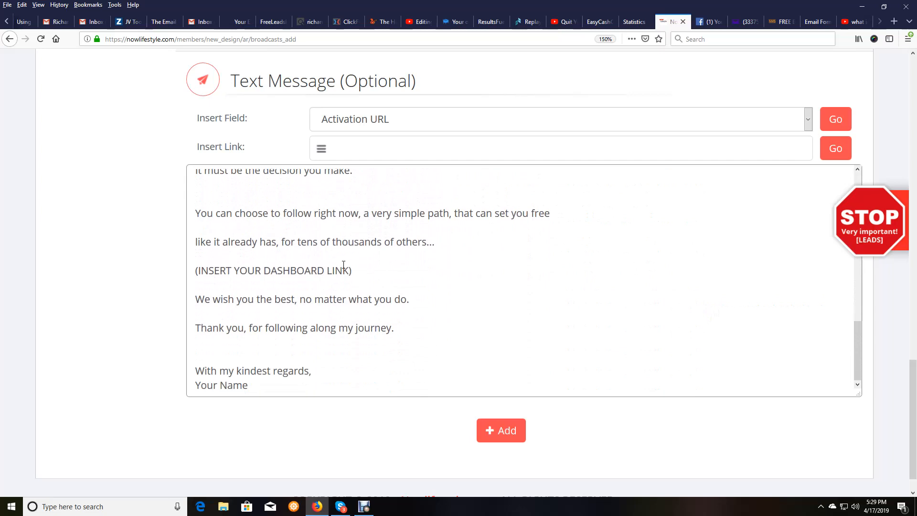
drag(258, 385, 127, 393)
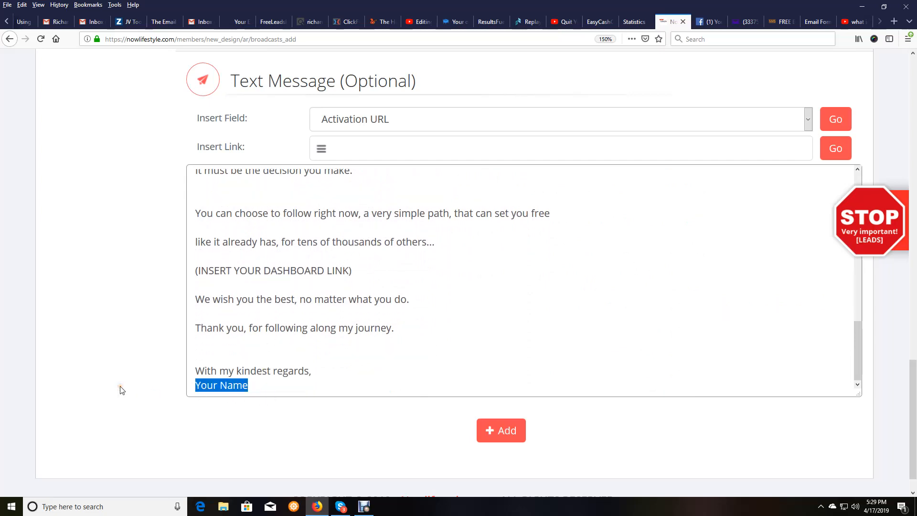
key(BackSpace)
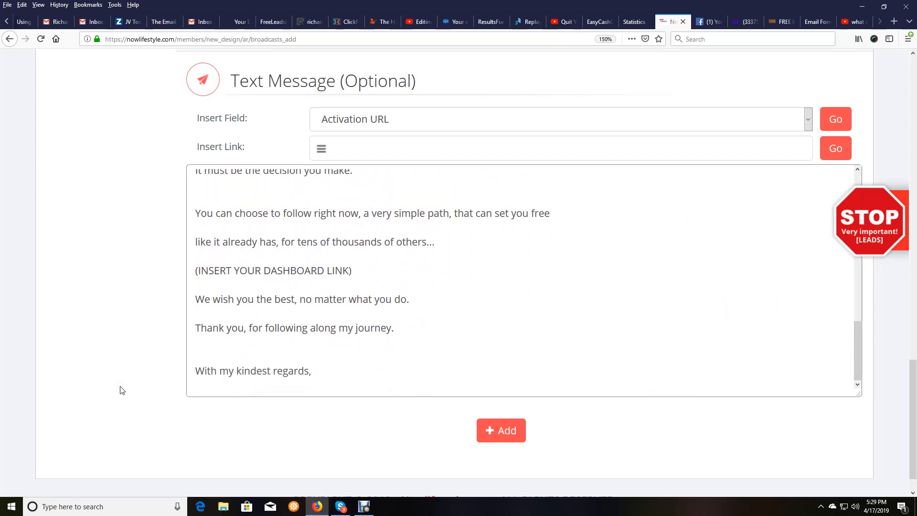
text(Richard And John Weberg)
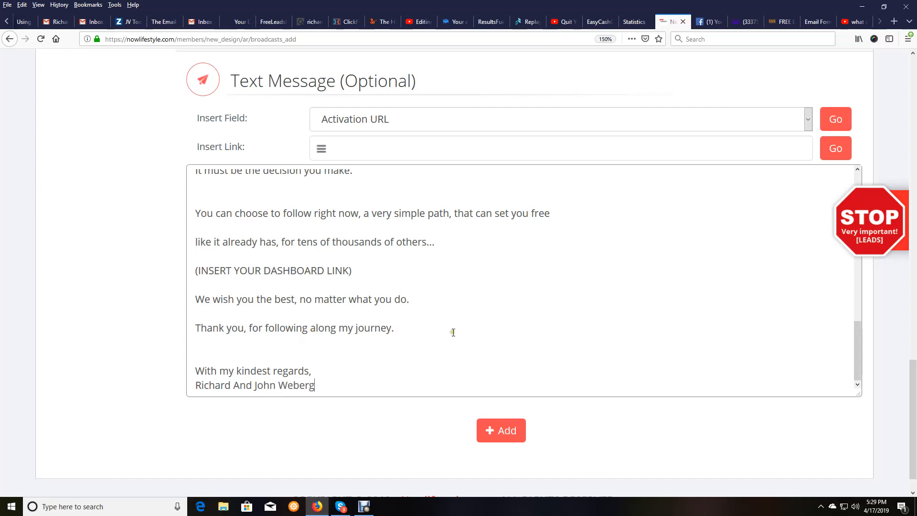
Switch to the Facebook group's "Comment your story!" post, show its earlier comments and expand the first member's full story
scroll(453, 332, up, 15)
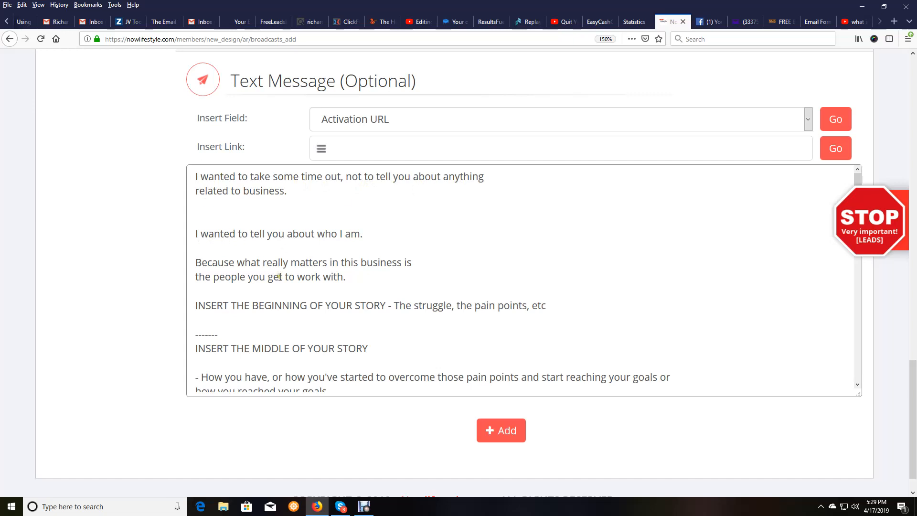
scroll(294, 269, down, 3)
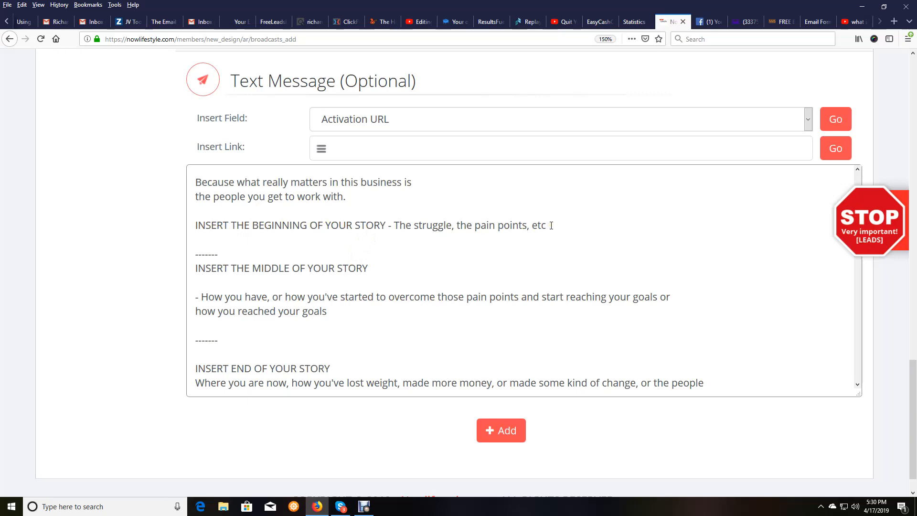
click(710, 22)
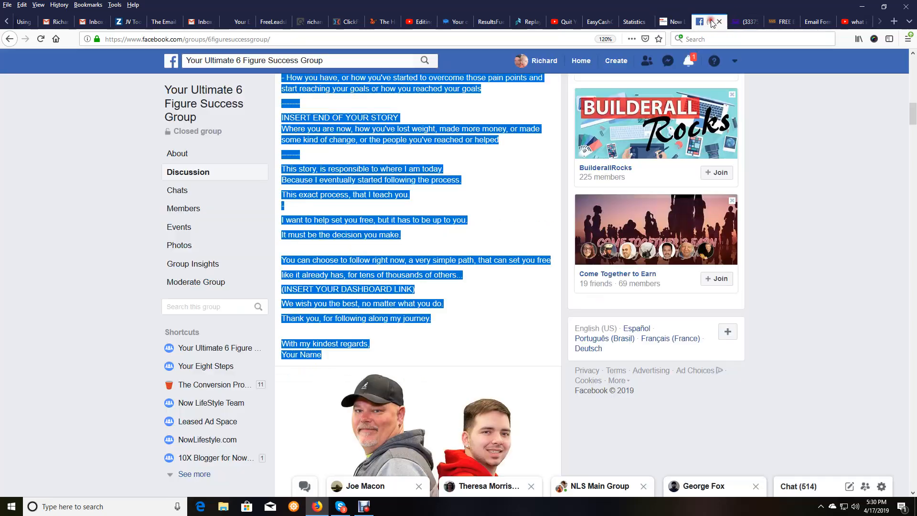
click(472, 173)
scroll(436, 317, up, 1)
scroll(436, 319, down, 2)
scroll(436, 321, down, 15)
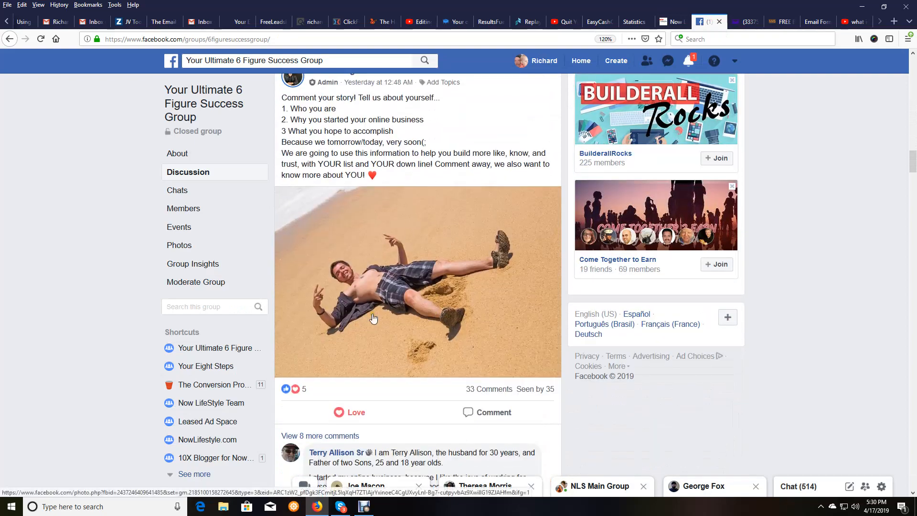
scroll(372, 331, down, 1)
scroll(372, 331, down, 3)
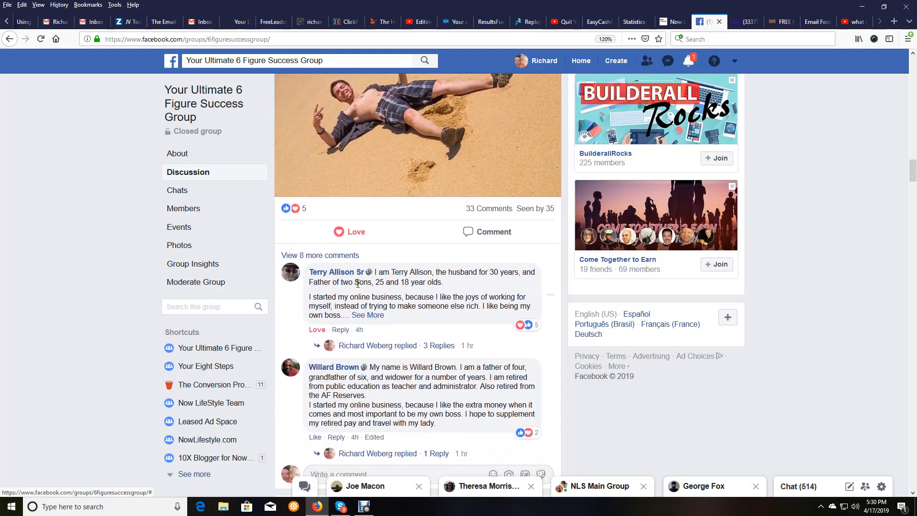
click(350, 256)
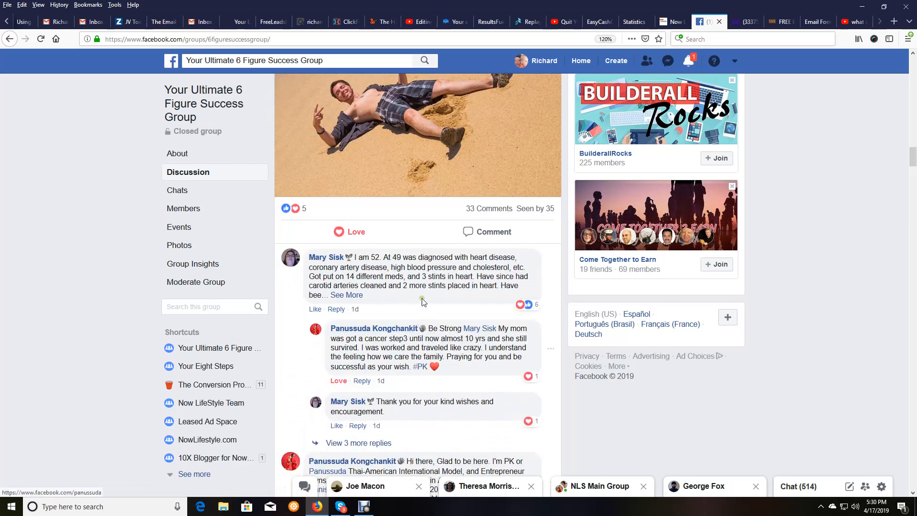
click(359, 296)
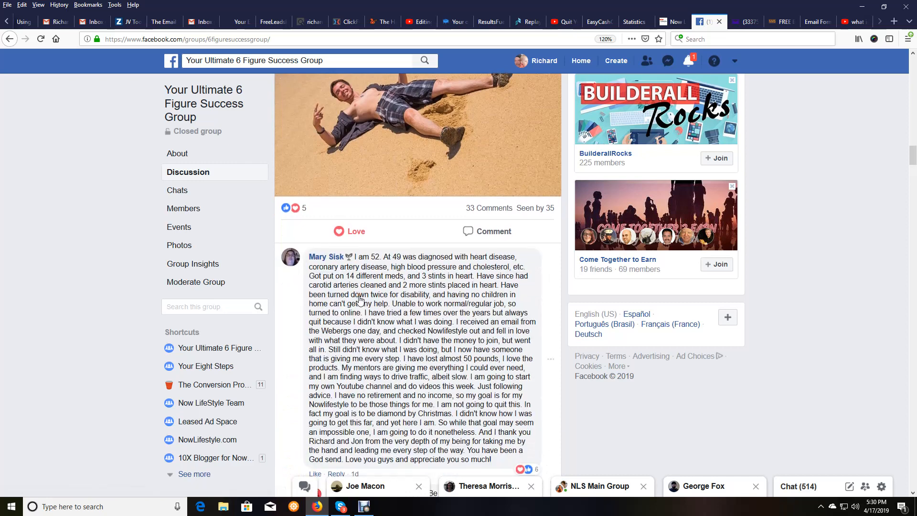
scroll(358, 248, down, 1)
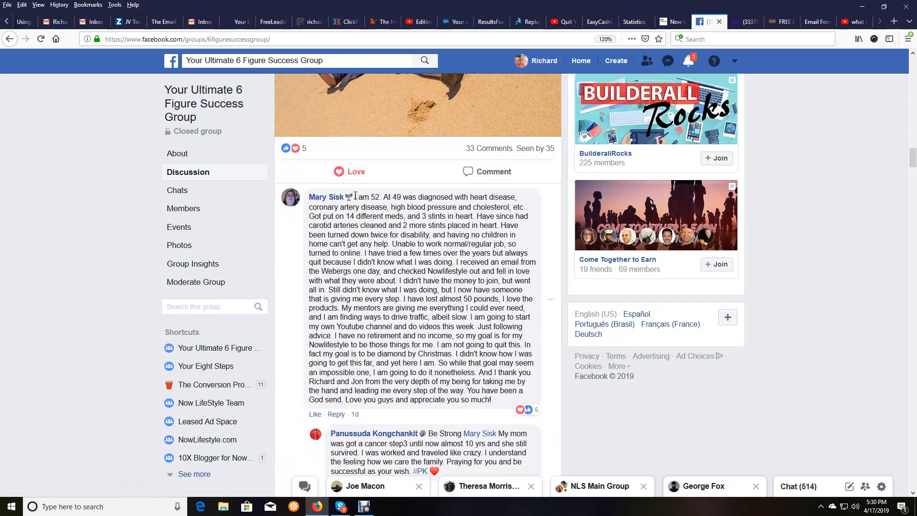
Copy the opening of the first member's story, from "I am 52" through "I didn't know what I was doing"
drag(356, 196, 417, 207)
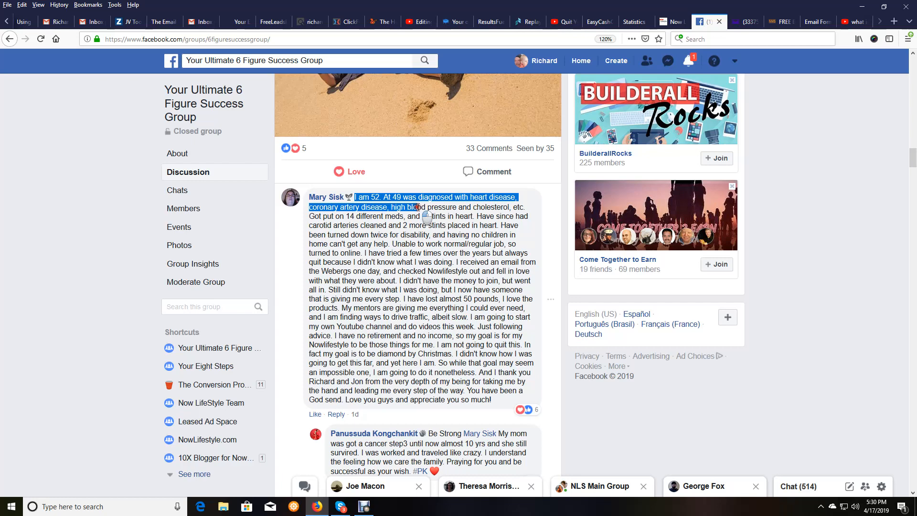
drag(417, 207, 443, 244)
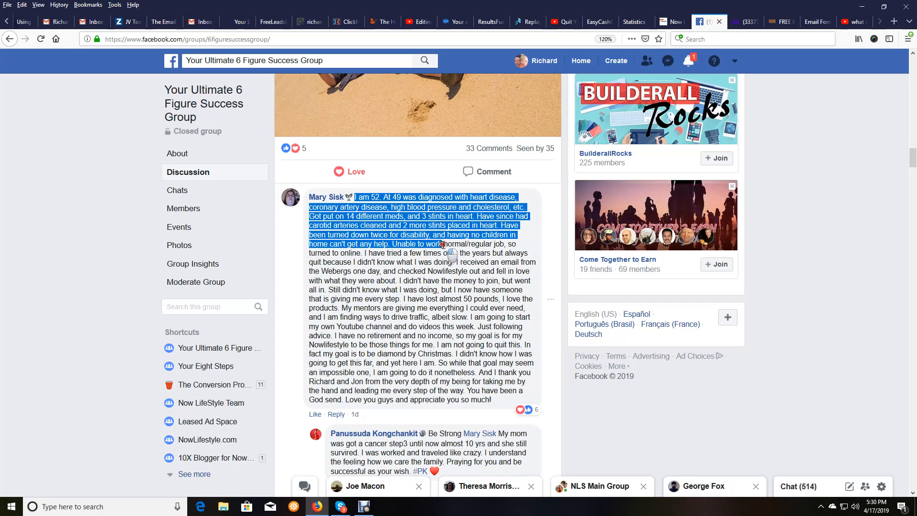
drag(443, 245, 454, 263)
right_click(415, 239)
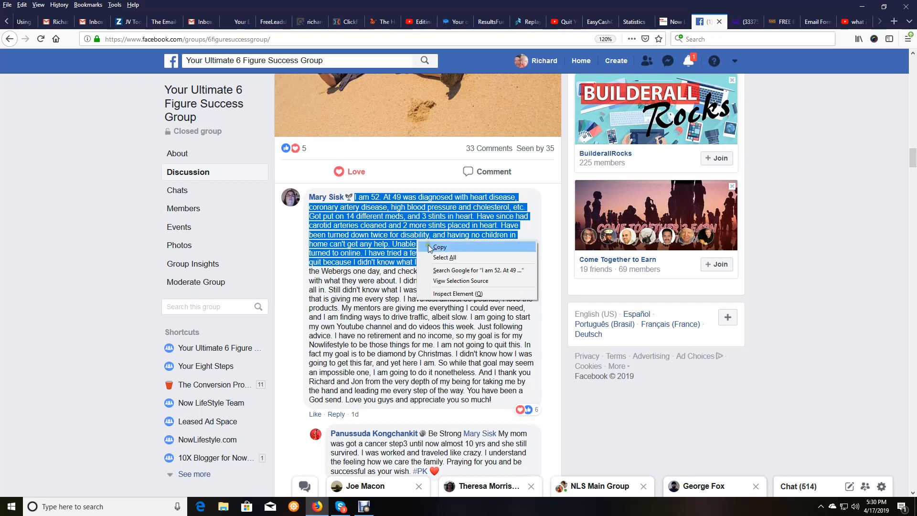
click(430, 249)
Return to the Now Lifestyle broadcast and replace the "INSERT THE BEGINNING OF YOUR STORY" line in the text message with the copied passage
click(671, 21)
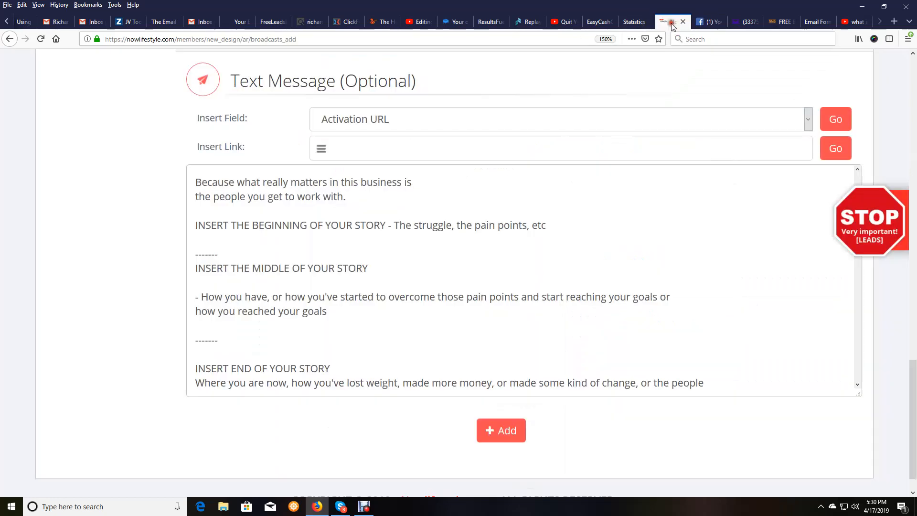
drag(555, 225, 190, 224)
right_click(208, 221)
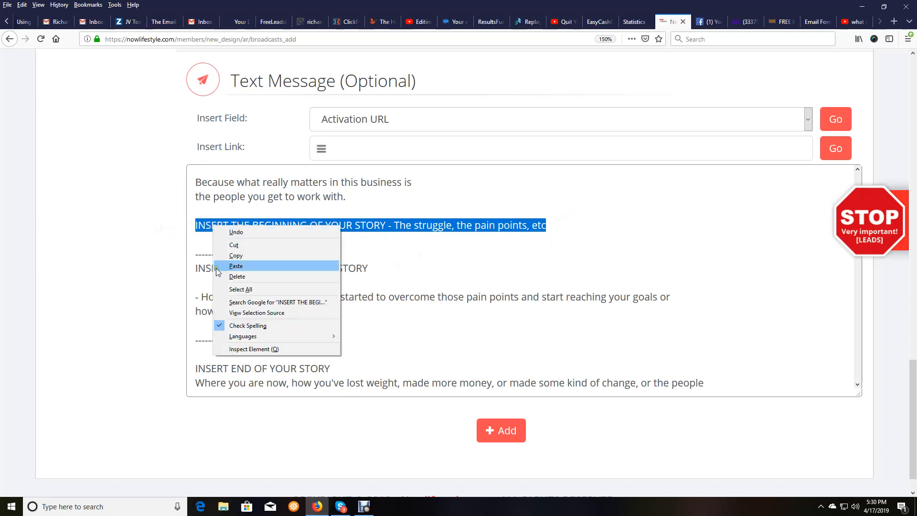
click(233, 269)
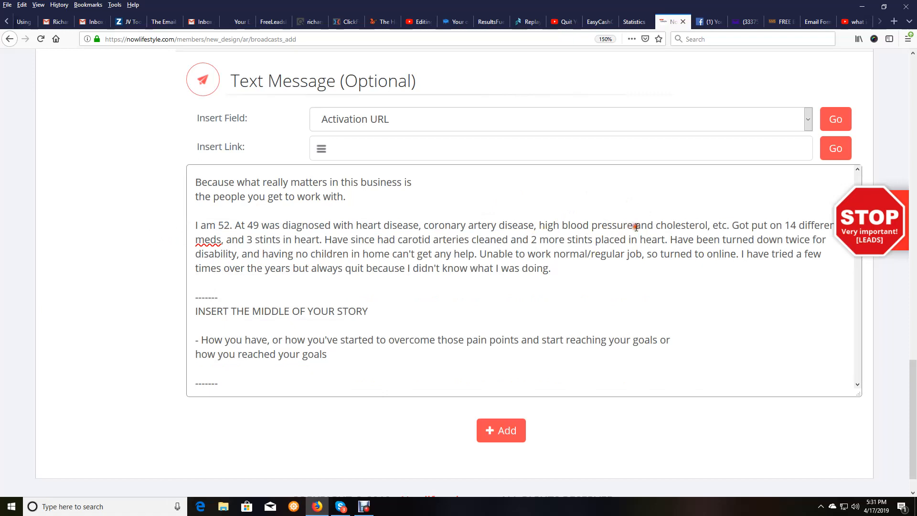
Break the pasted opening into shorter lines after "high blood pressure", "carotid", "disability," and "so turned", removing the leading spaces
key(Return)
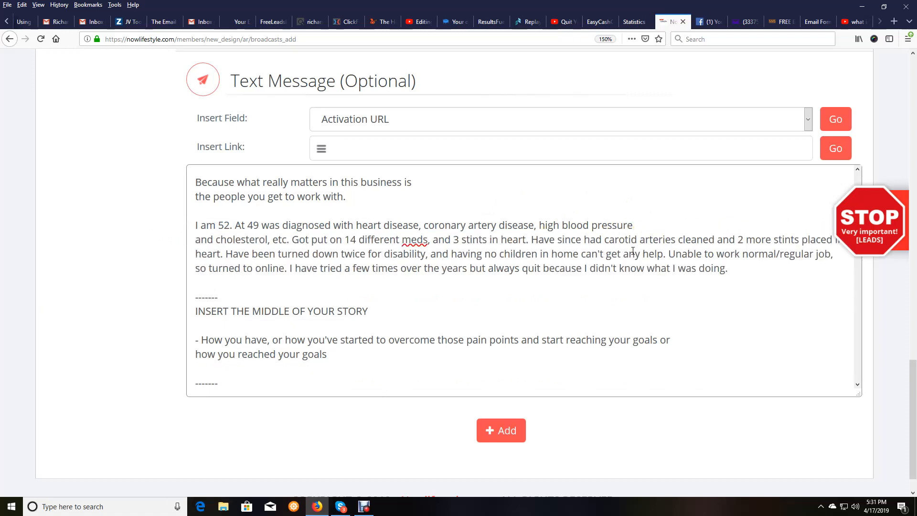
click(639, 239)
key(Return)
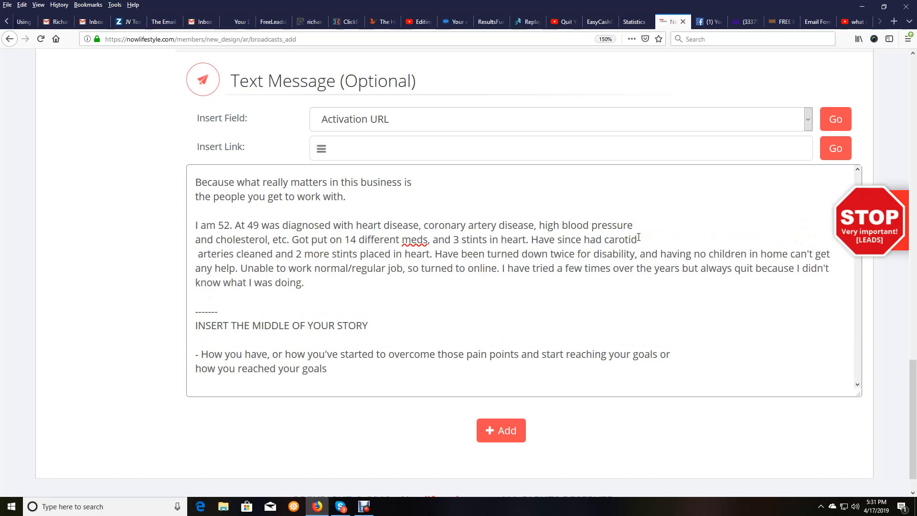
key(Delete)
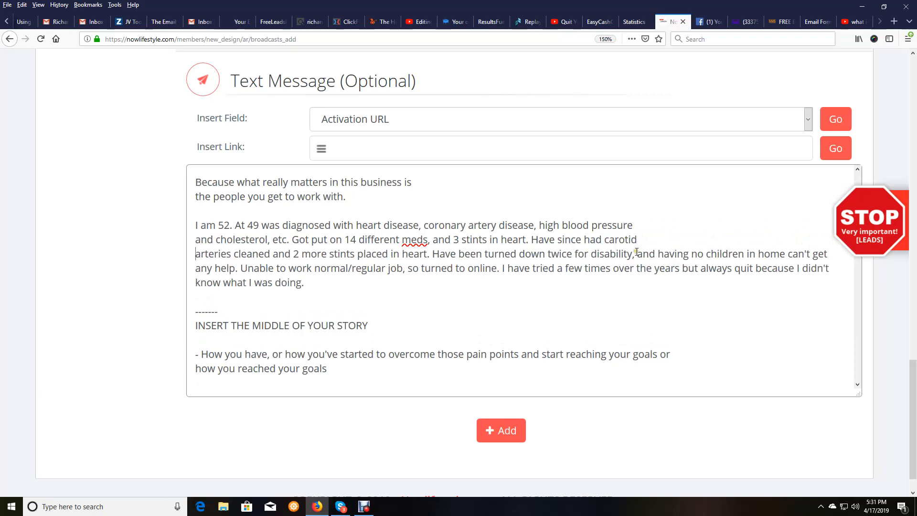
click(636, 254)
key(Return)
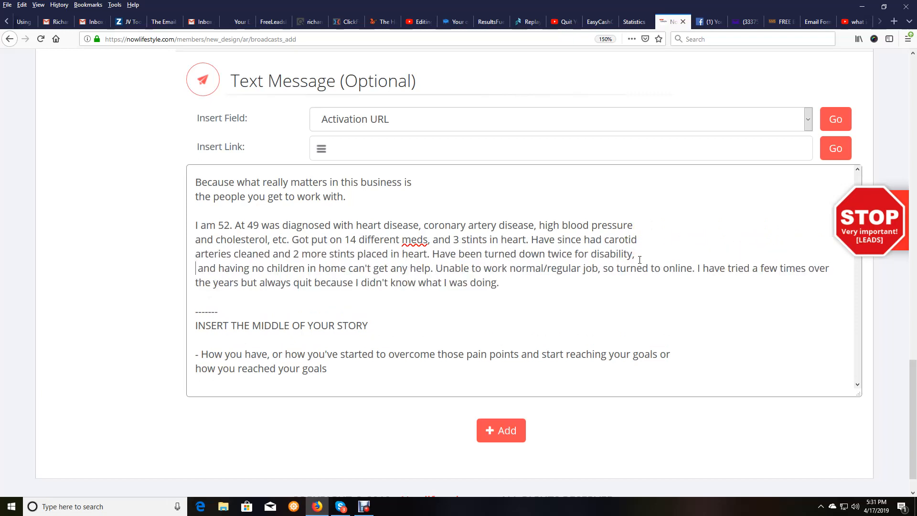
key(Delete)
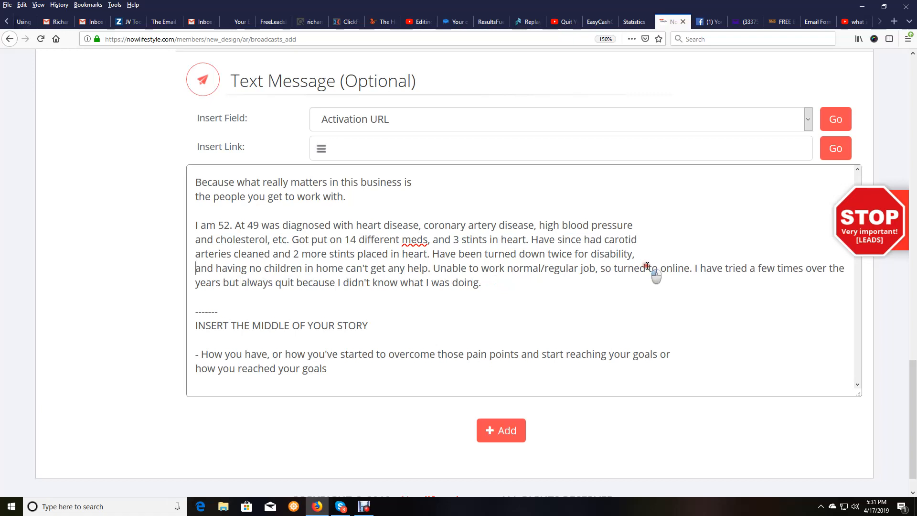
click(648, 268)
key(Return)
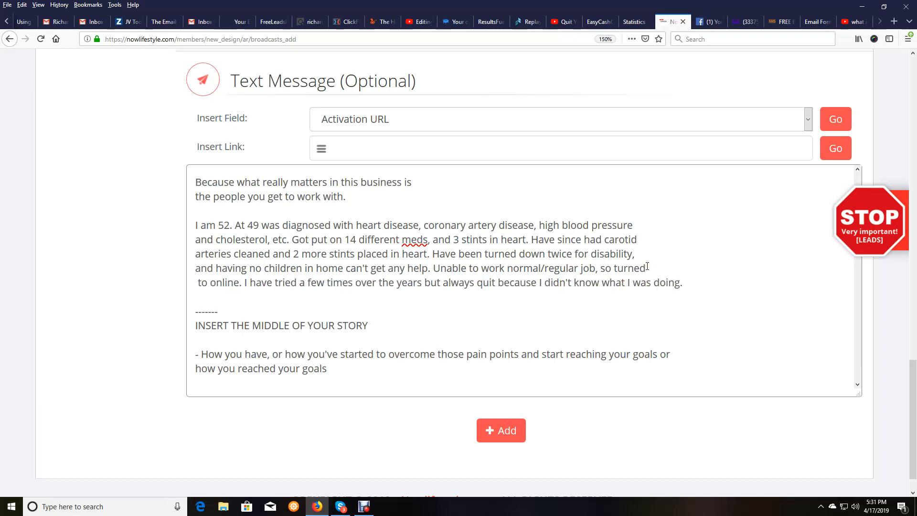
key(Delete)
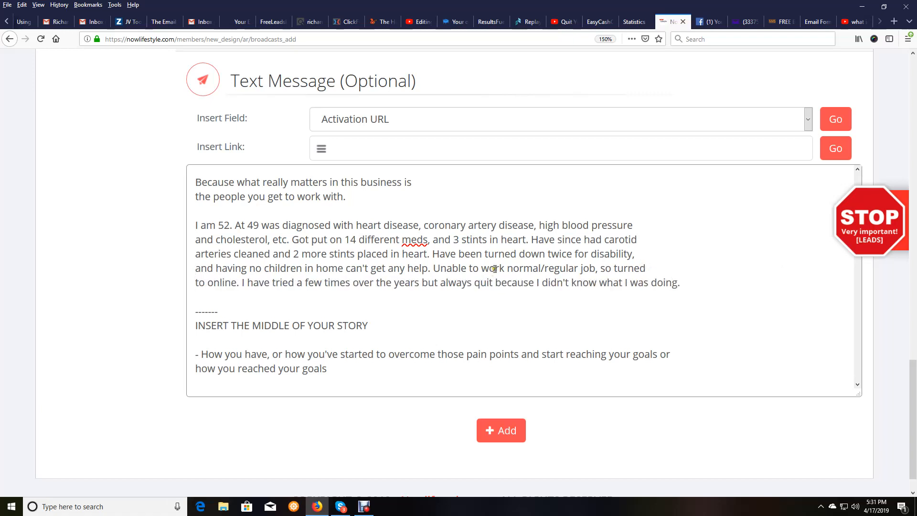
Start a new paragraph, set off by a blank line, at "I have tried a few times over the years"
click(242, 284)
key(Return)
key(Return)
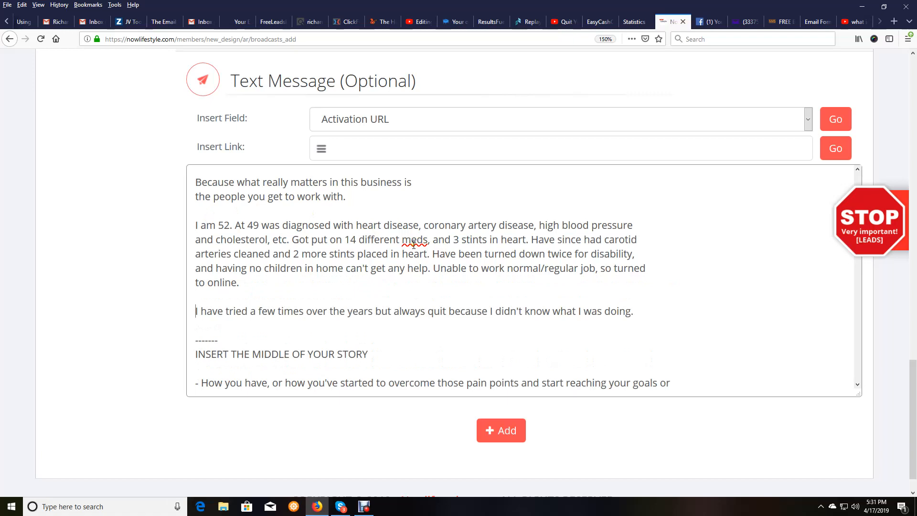
scroll(420, 249, up, 2)
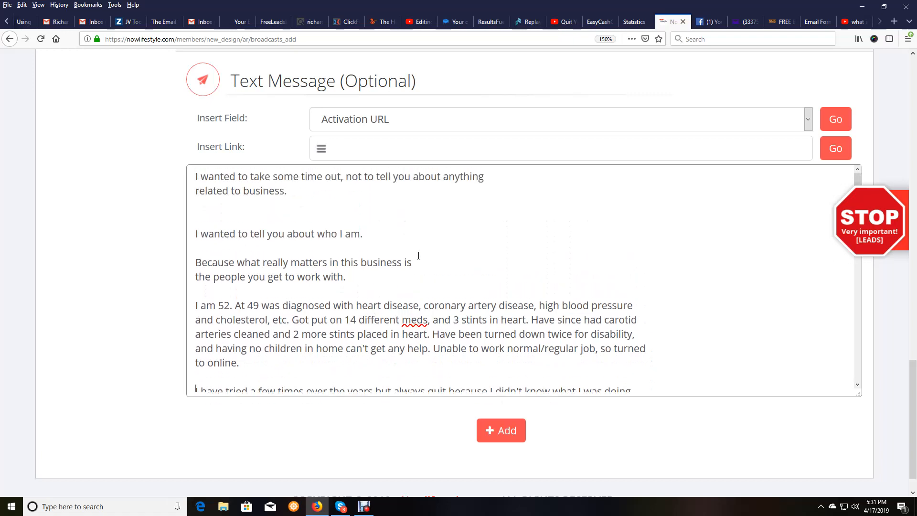
scroll(418, 256, down, 2)
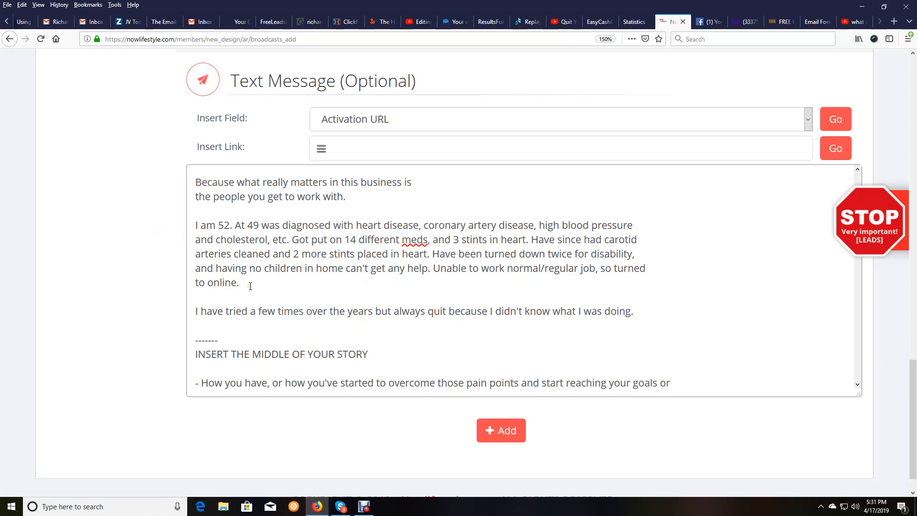
scroll(249, 261, down, 2)
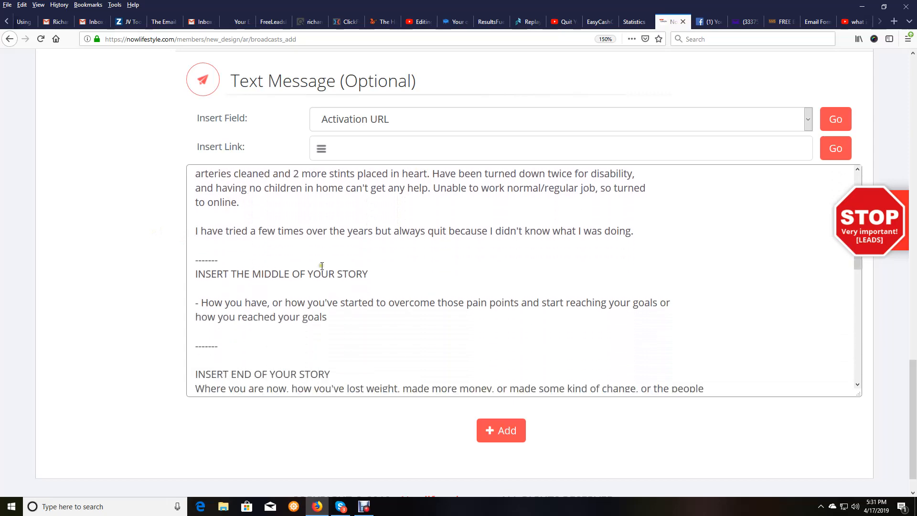
Switch to the Facebook story and copy its middle part, from "I received an email" through "do videos this week"
click(707, 22)
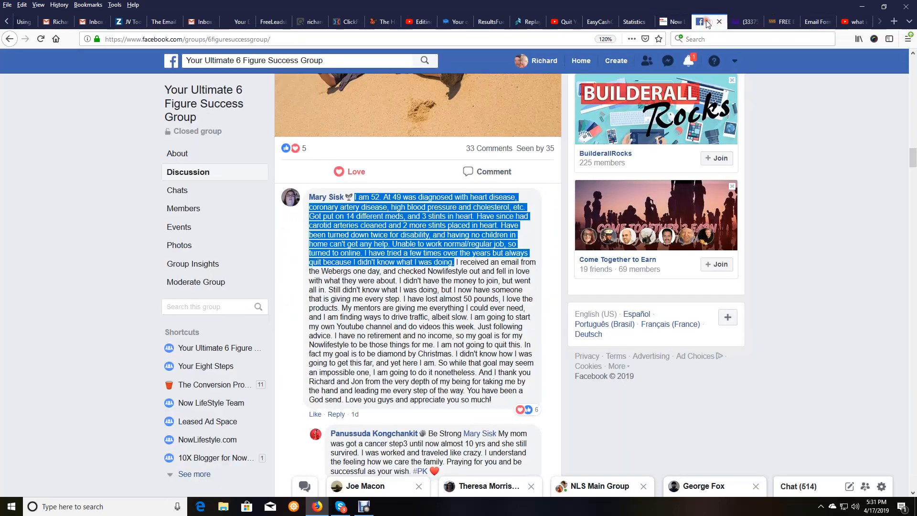
click(523, 246)
drag(457, 262, 472, 306)
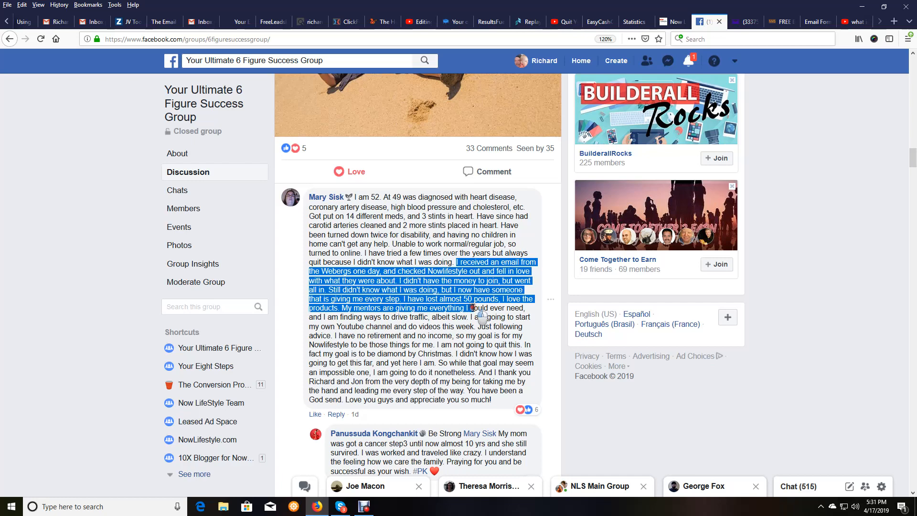
drag(472, 307, 475, 322)
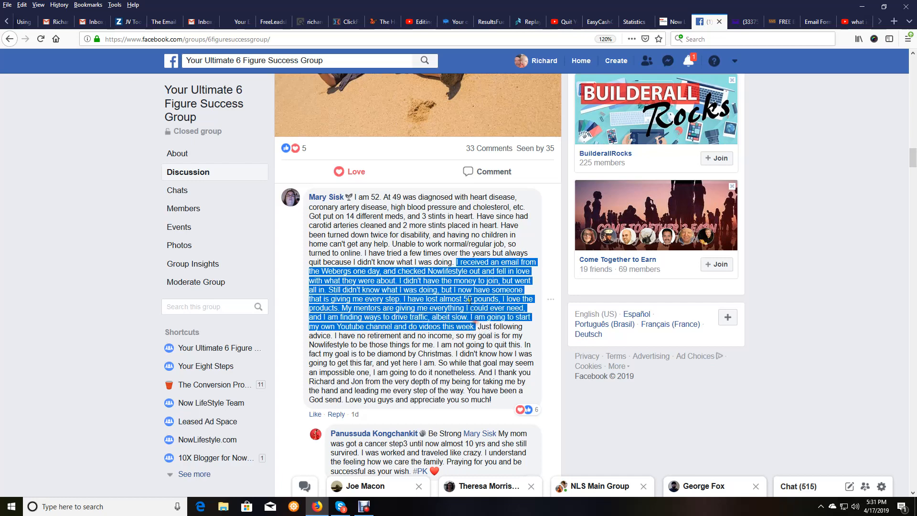
right_click(470, 302)
click(488, 306)
Return to the broadcast and replace the "INSERT THE MIDDLE OF YOUR STORY" placeholder and its description with the copied passage
click(668, 22)
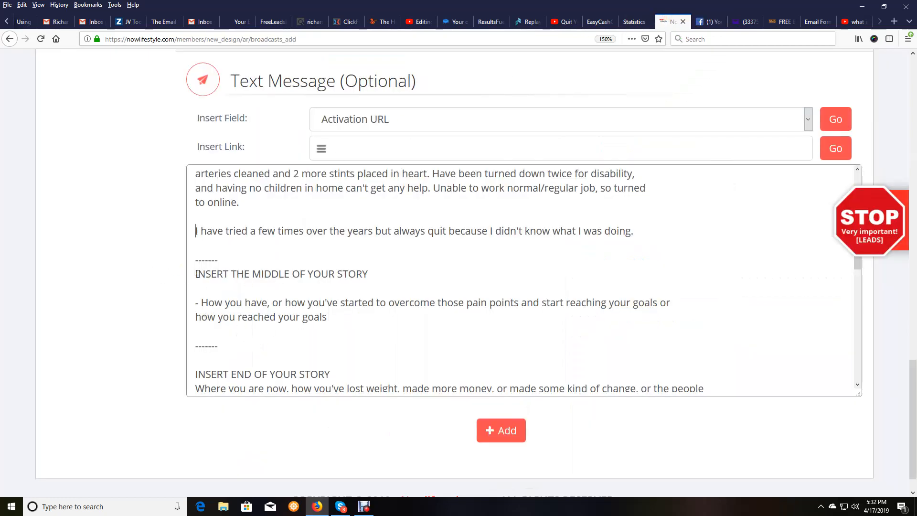
drag(197, 273, 403, 320)
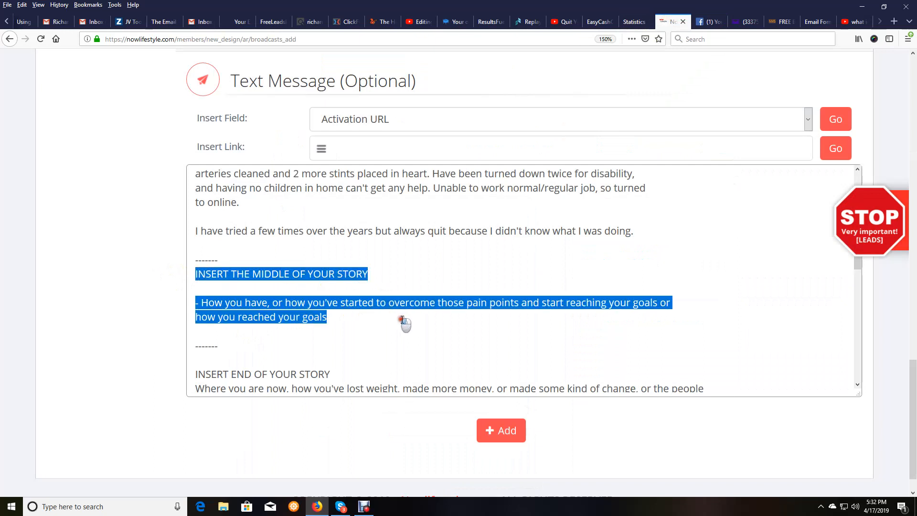
right_click(288, 272)
click(311, 314)
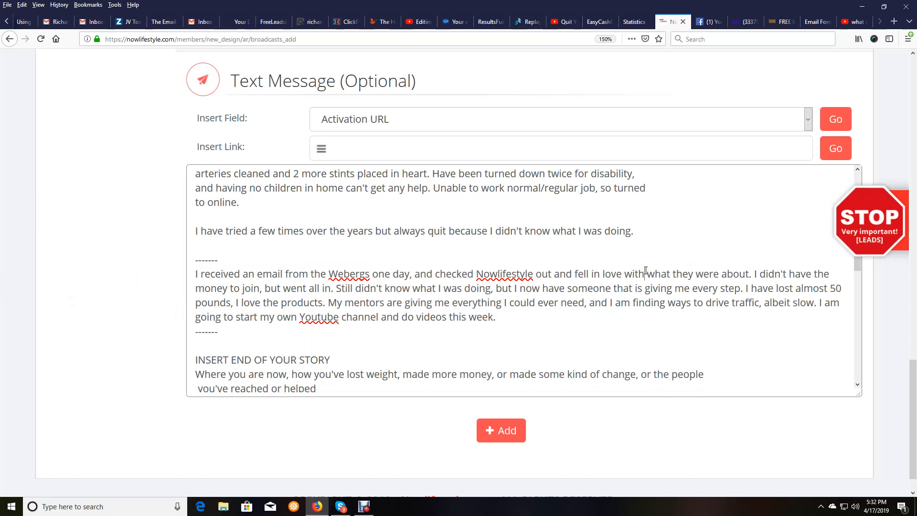
Break the pasted middle part into shorter lines after "in love with", "what I was", "I love the" and "ways to drive", removing the leading spaces
key(Return)
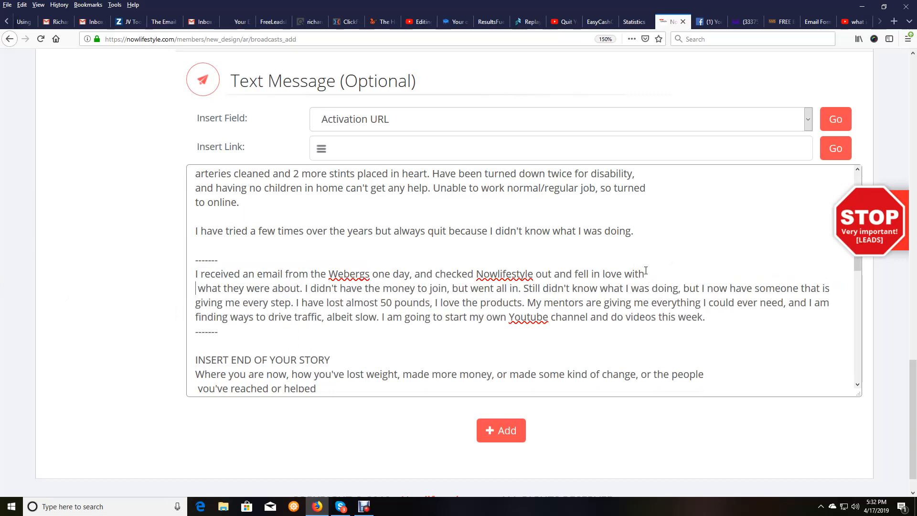
key(Delete)
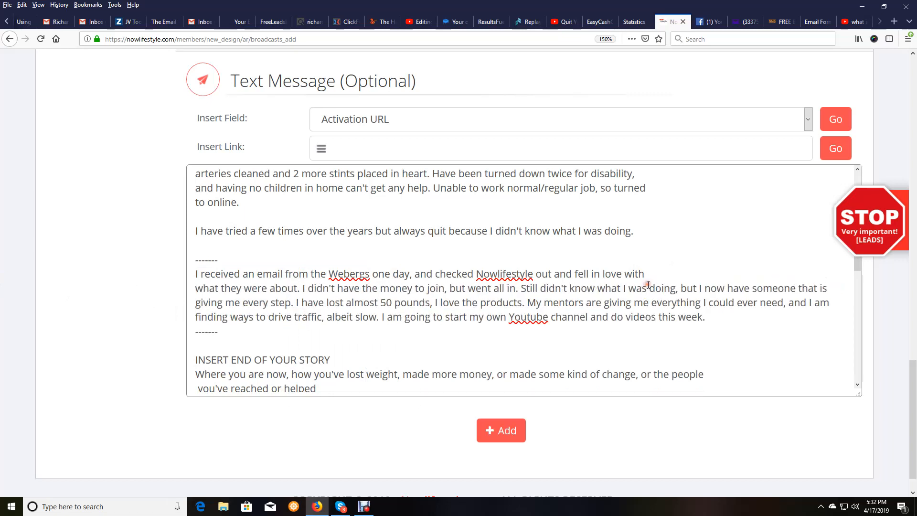
click(649, 285)
key(Return)
key(Delete)
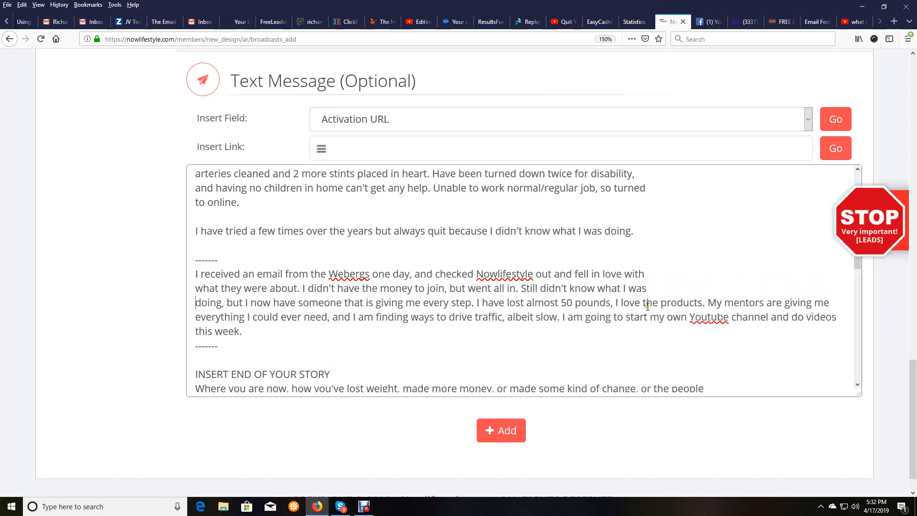
click(657, 304)
key(Return)
key(Delete)
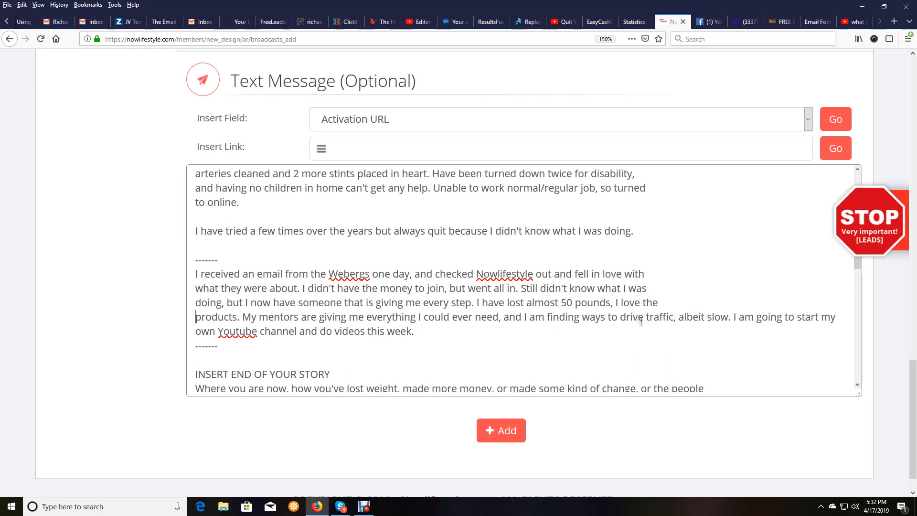
click(646, 318)
key(Return)
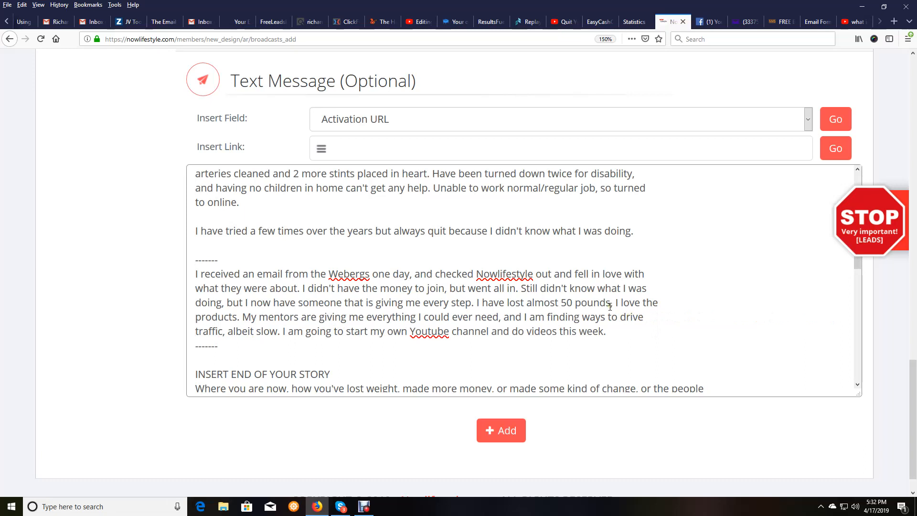
Start a new paragraph, set off by a blank line, at "I am going to start my own Youtube channel"
click(284, 334)
key(Return)
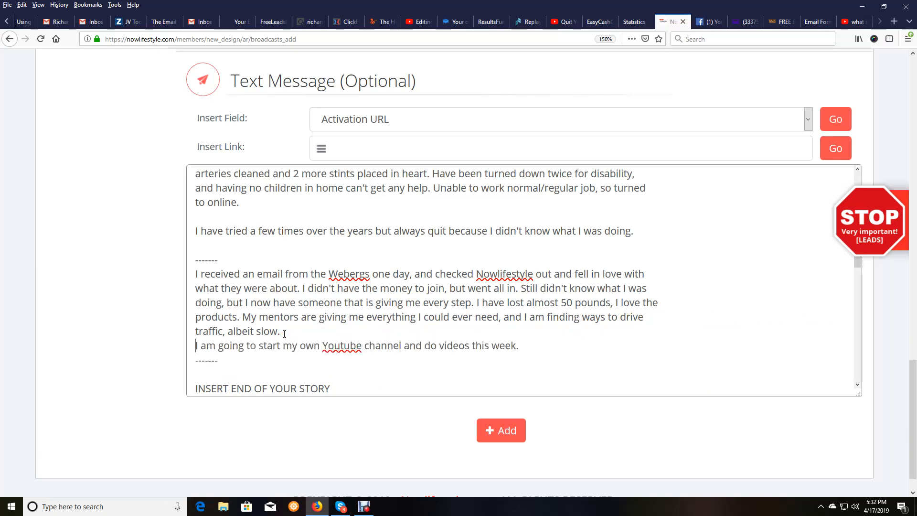
key(Return)
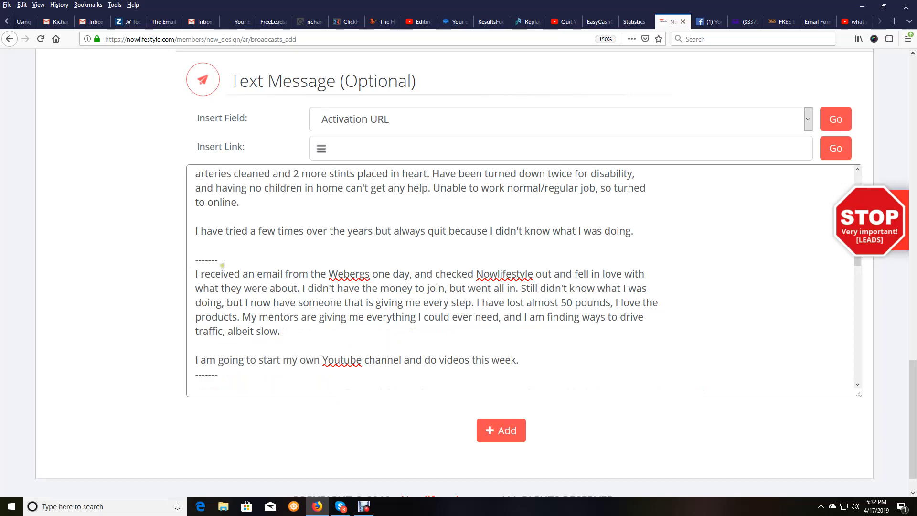
Review the text message from its opening to the end-of-story placeholder, and select the dashed separator below the middle part
scroll(324, 273, up, 4)
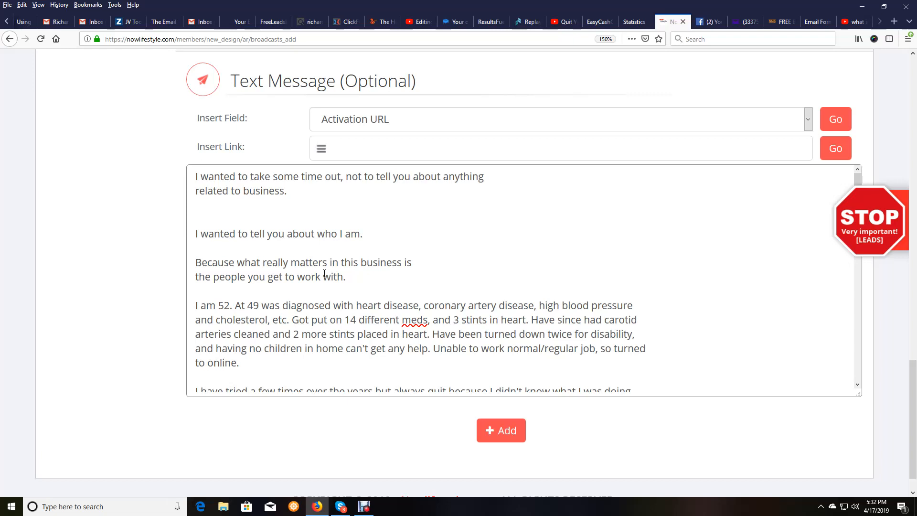
scroll(438, 318, down, 3)
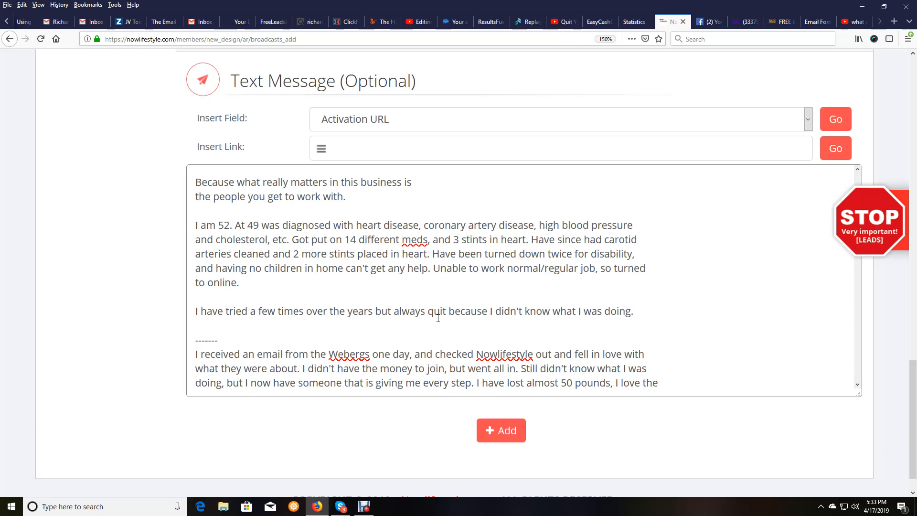
scroll(433, 313, down, 2)
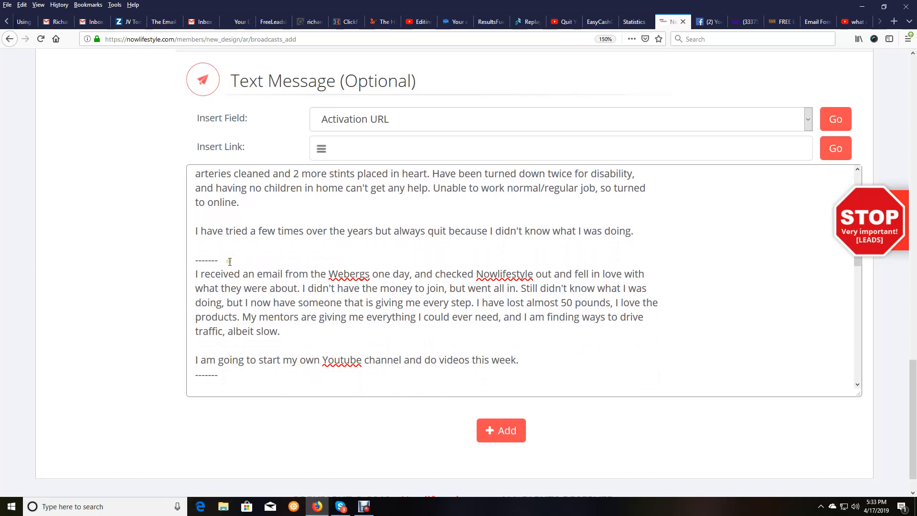
drag(240, 374, 182, 382)
scroll(245, 291, down, 4)
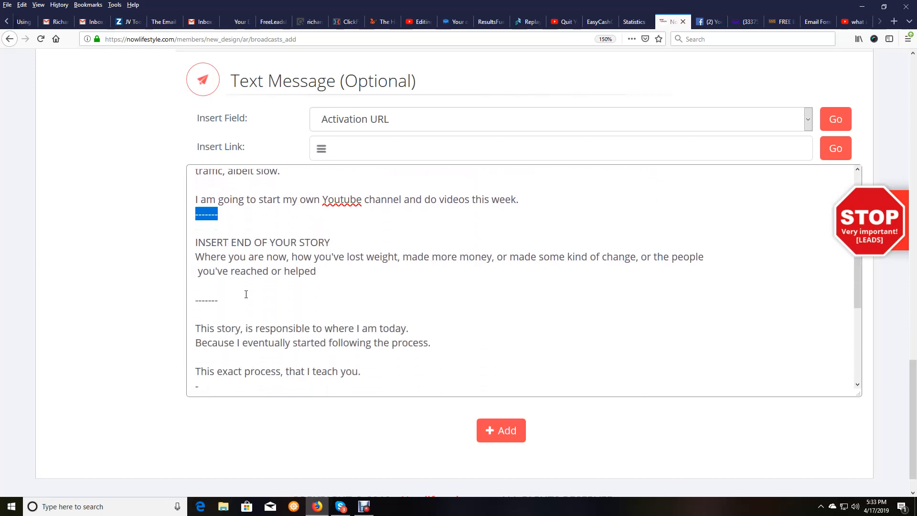
scroll(246, 294, up, 4)
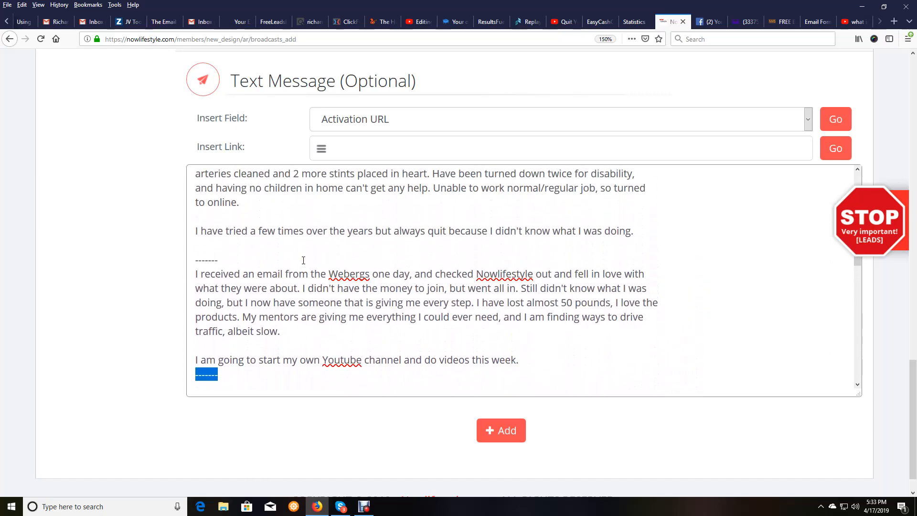
Copy the ending of the member's story comment in the Facebook group, from "Just following advice" to "appreciate you so much!"
scroll(303, 260, down, 2)
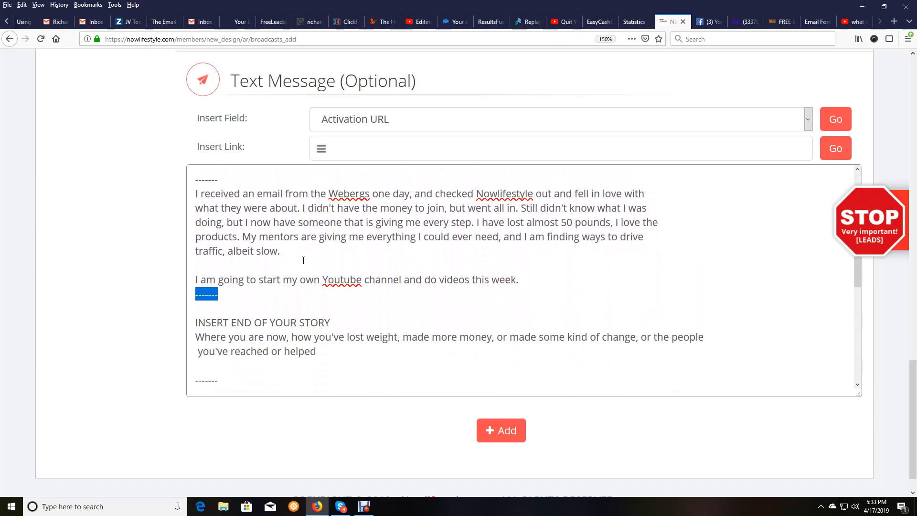
click(230, 293)
scroll(239, 293, up, 6)
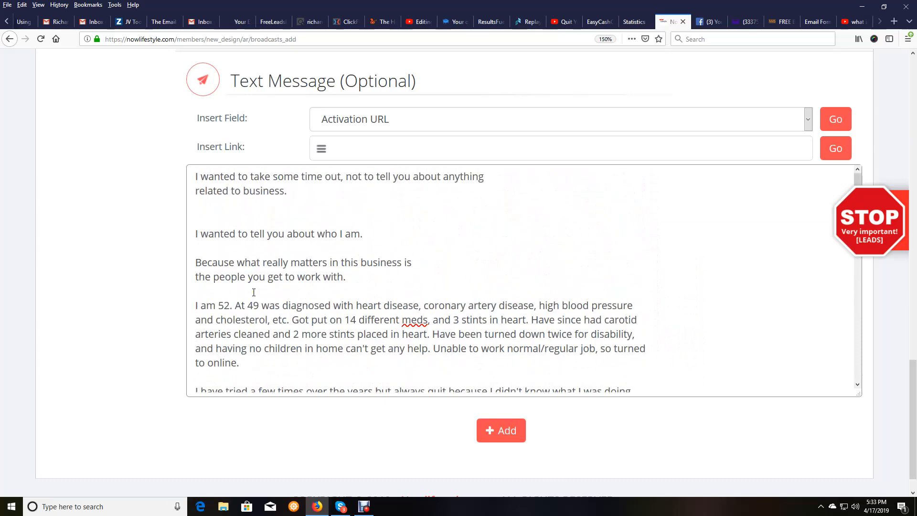
scroll(254, 293, down, 4)
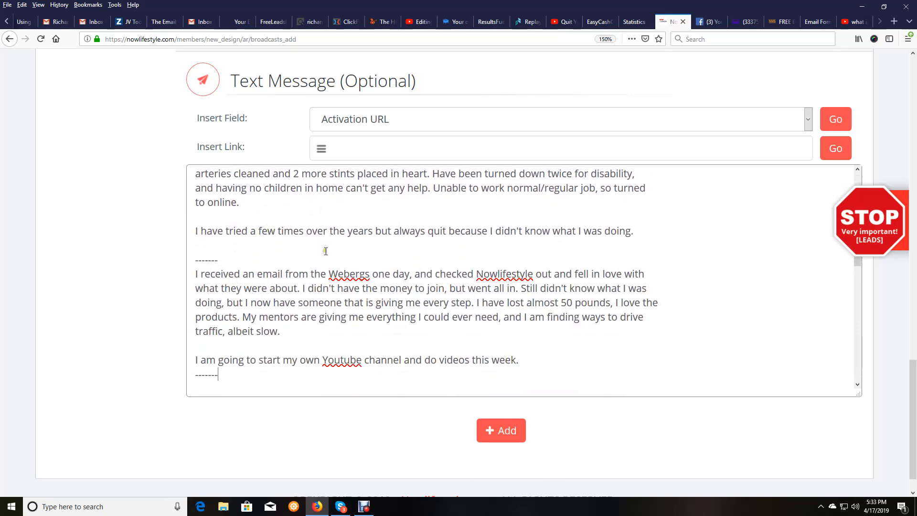
scroll(321, 271, down, 4)
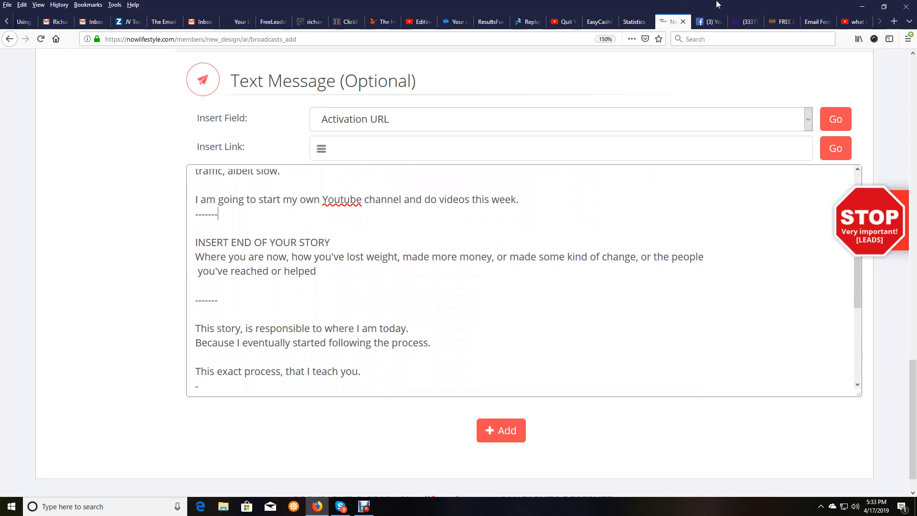
key(ctrl+Tab)
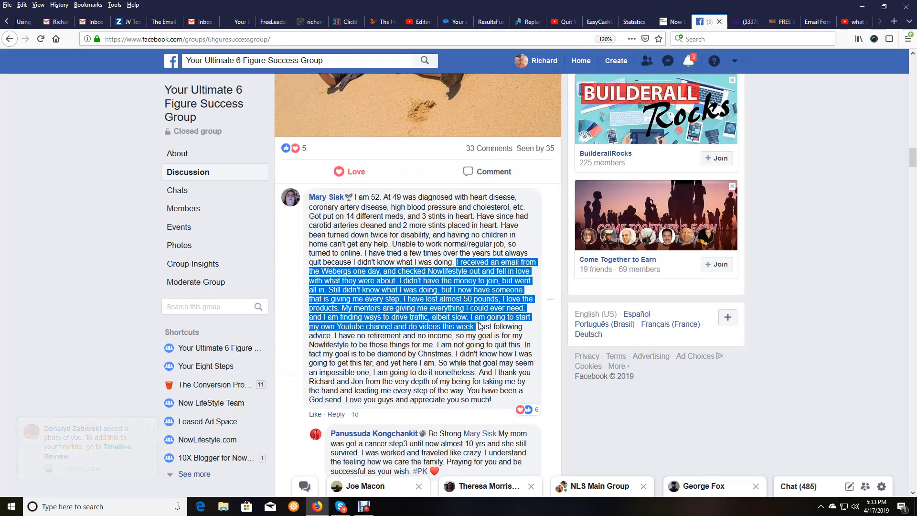
click(478, 325)
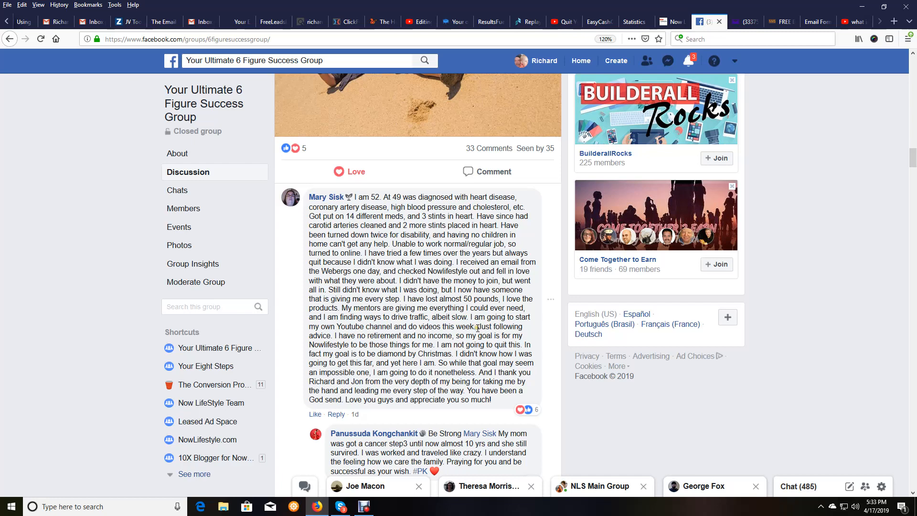
drag(478, 326, 502, 403)
key(ctrl+c)
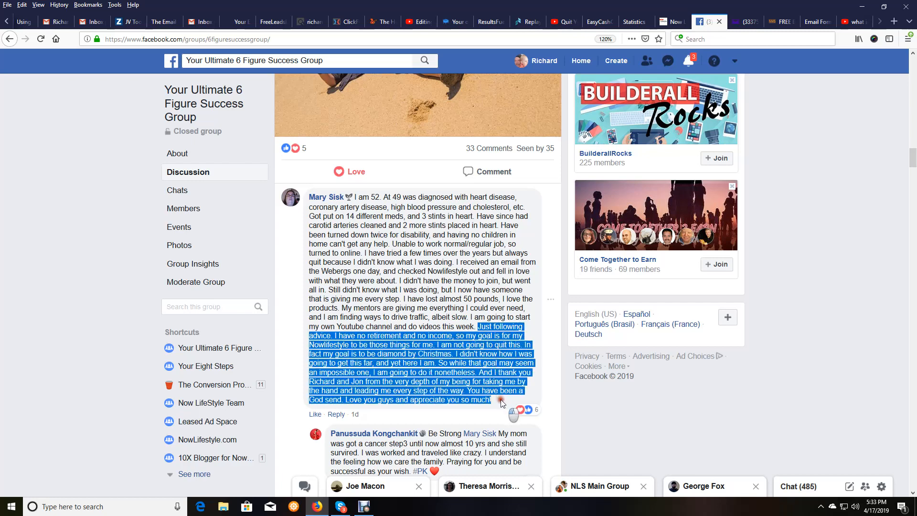
right_click(480, 387)
click(484, 389)
Return to the broadcast and replace the "INSERT END OF YOUR STORY" placeholder and its description with the copied passage
click(675, 21)
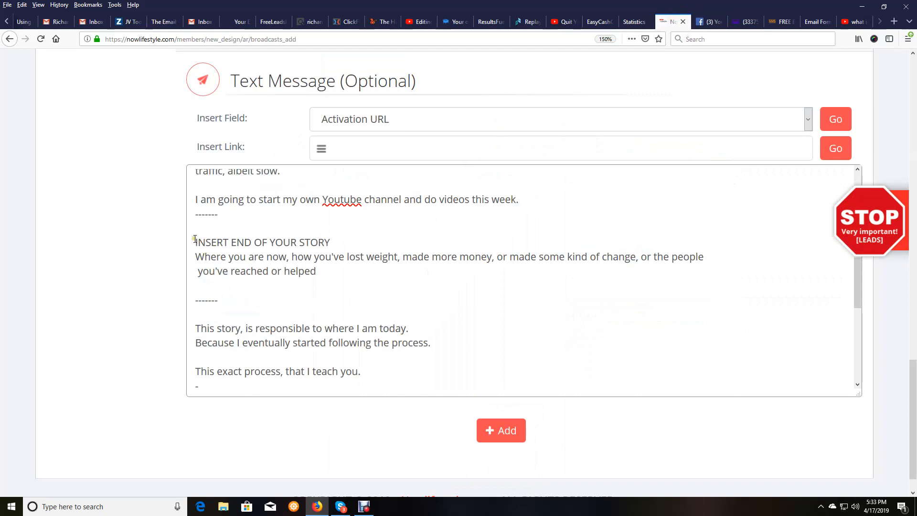
drag(195, 238, 315, 260)
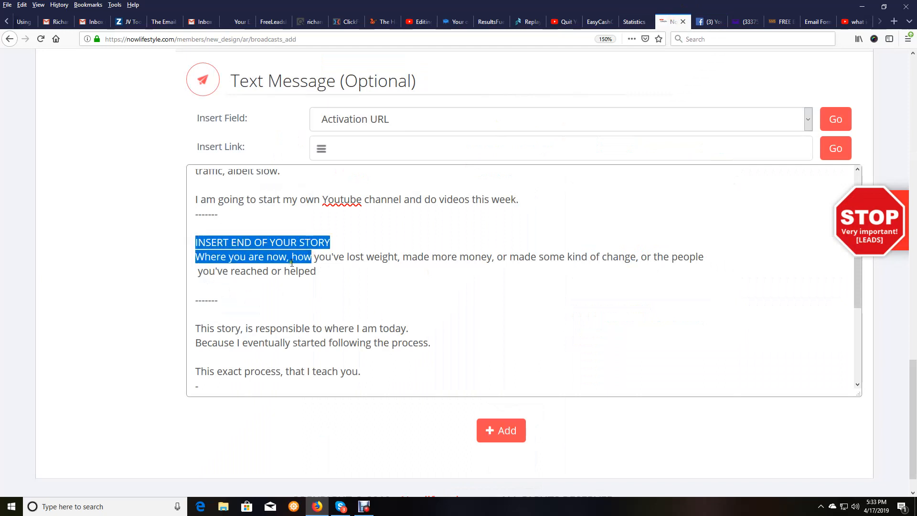
click(269, 249)
drag(194, 240, 415, 272)
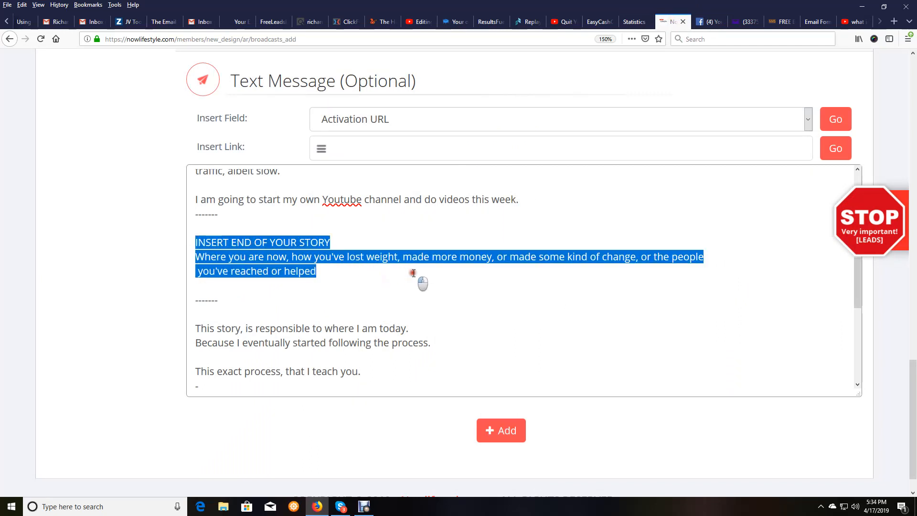
right_click(287, 247)
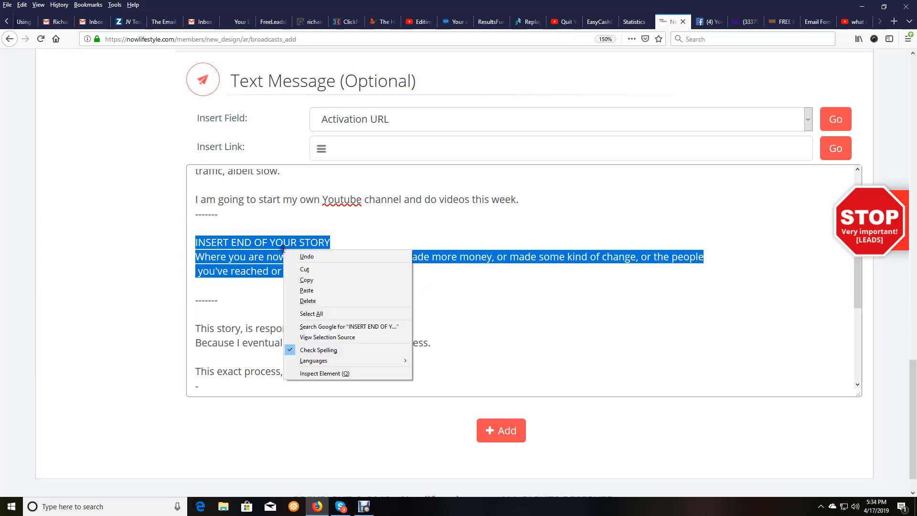
click(306, 290)
Break the pasted ending into shorter lines after "my Nowlifestyle to be" and "I didn't", removing the leading spaces
scroll(666, 256, up, 3)
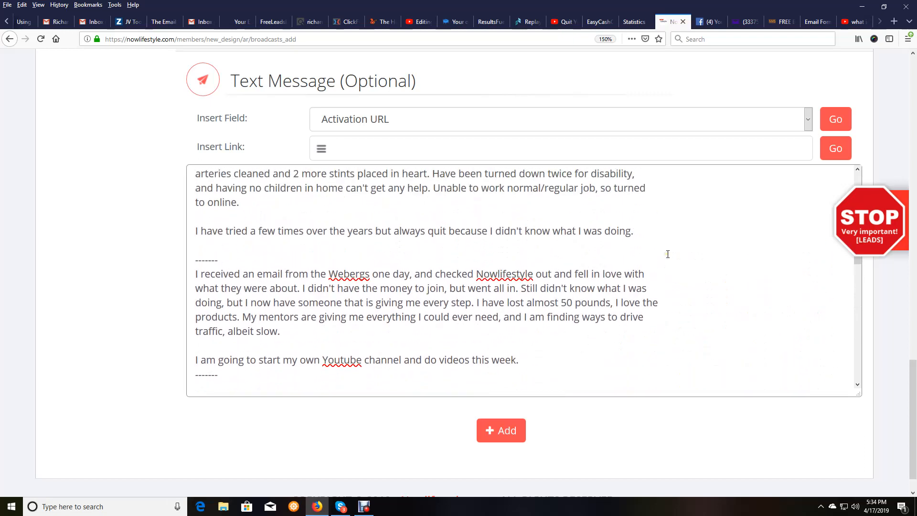
scroll(666, 253, down, 3)
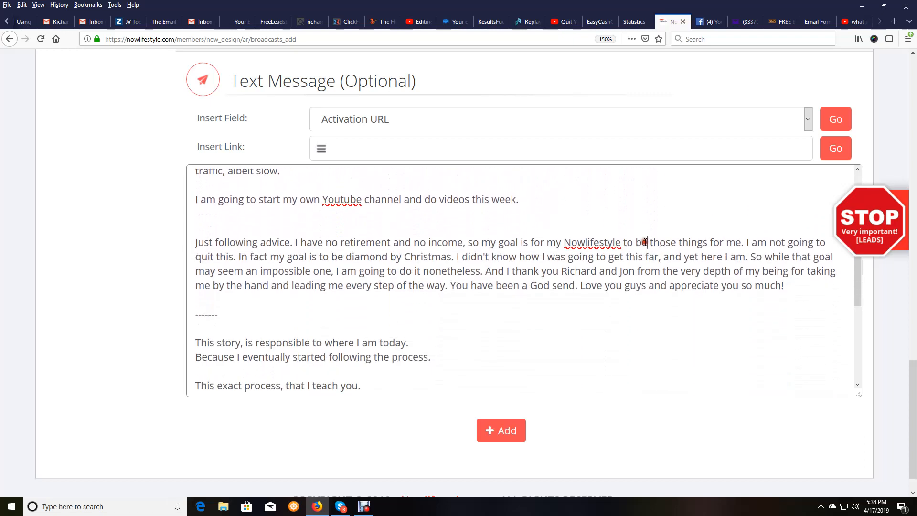
click(647, 243)
key(Return)
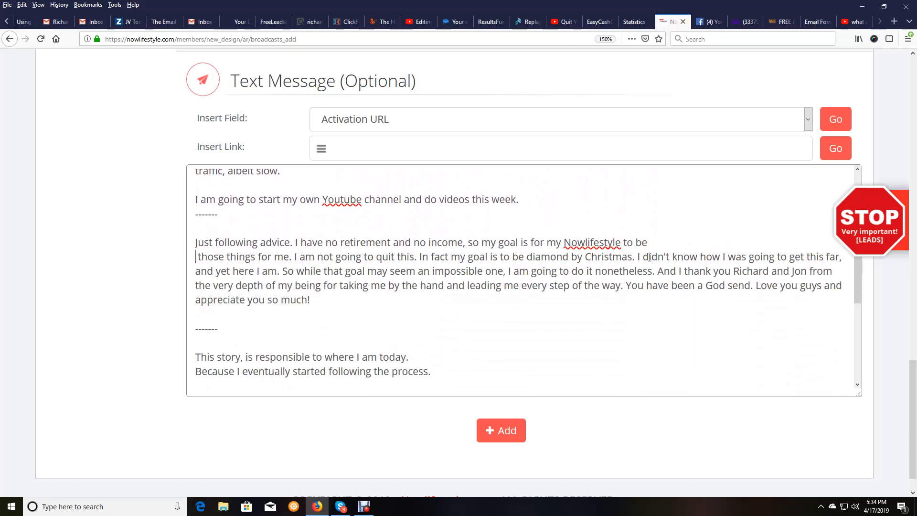
key(Delete)
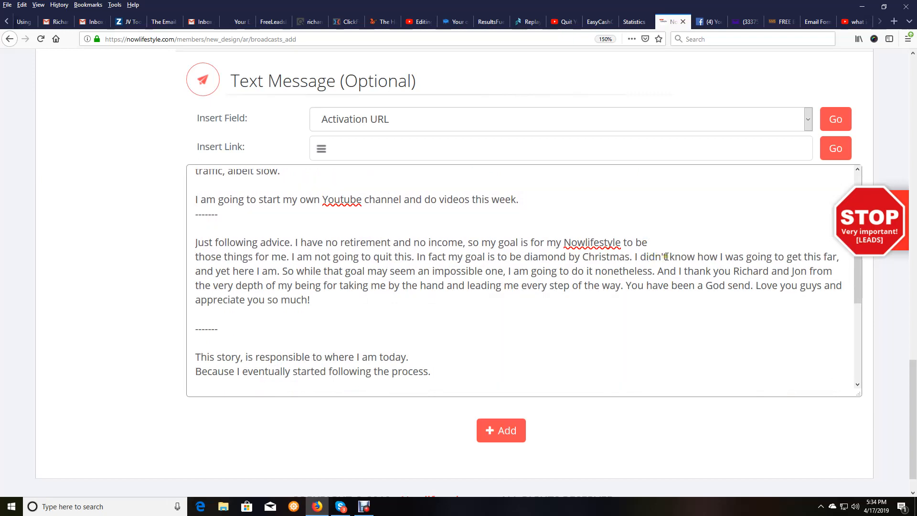
click(666, 257)
key(Return)
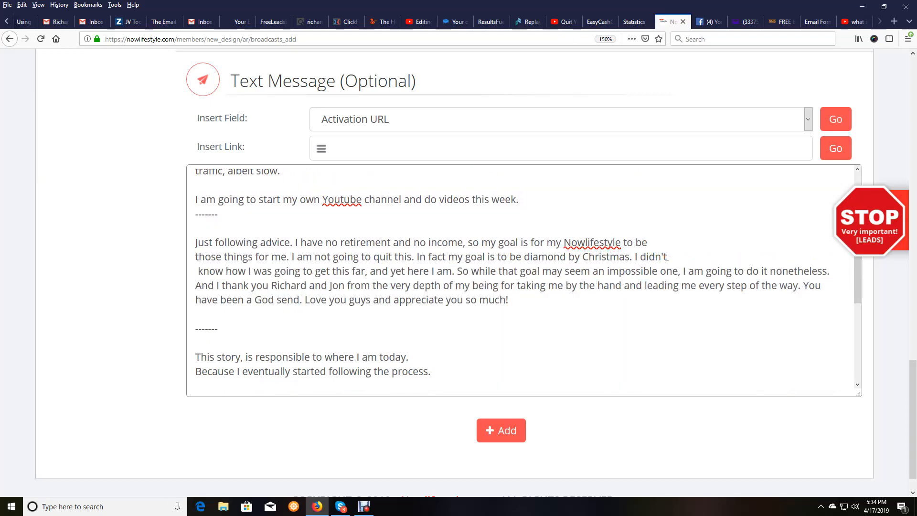
key(Delete)
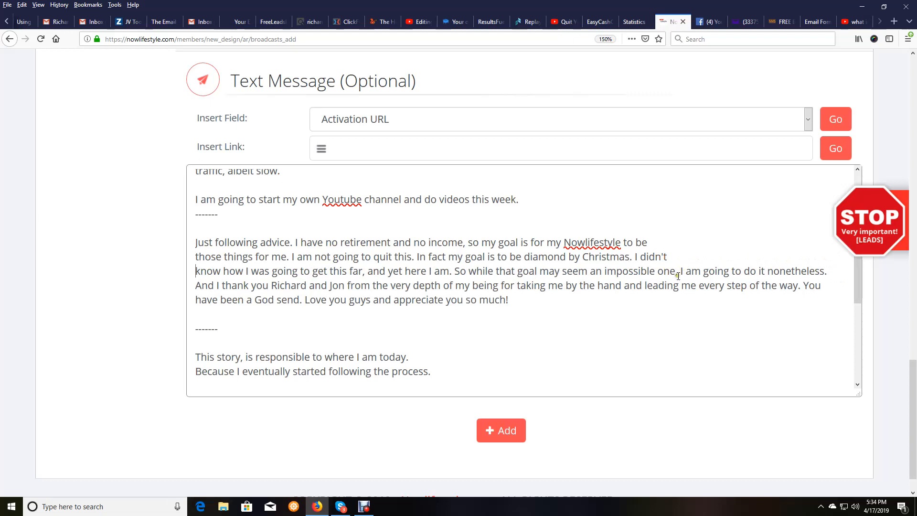
Break the rest of the ending after "an impossible one,", "my being for taking" and "Love you guys and", without leading spaces
click(677, 273)
key(Return)
key(Delete)
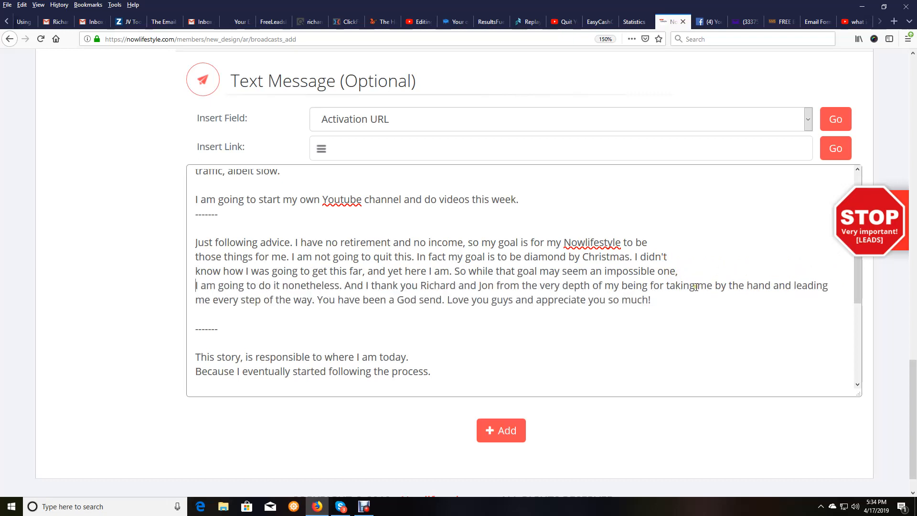
click(694, 286)
key(Return)
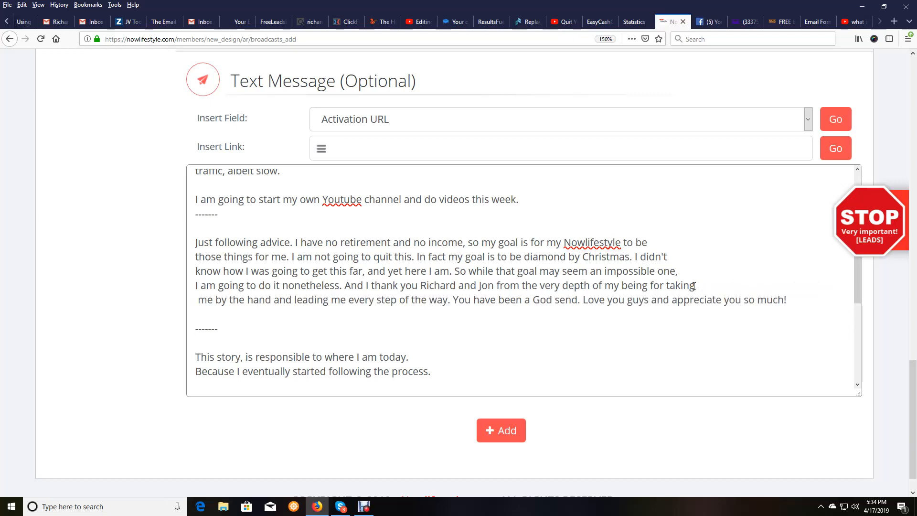
key(Delete)
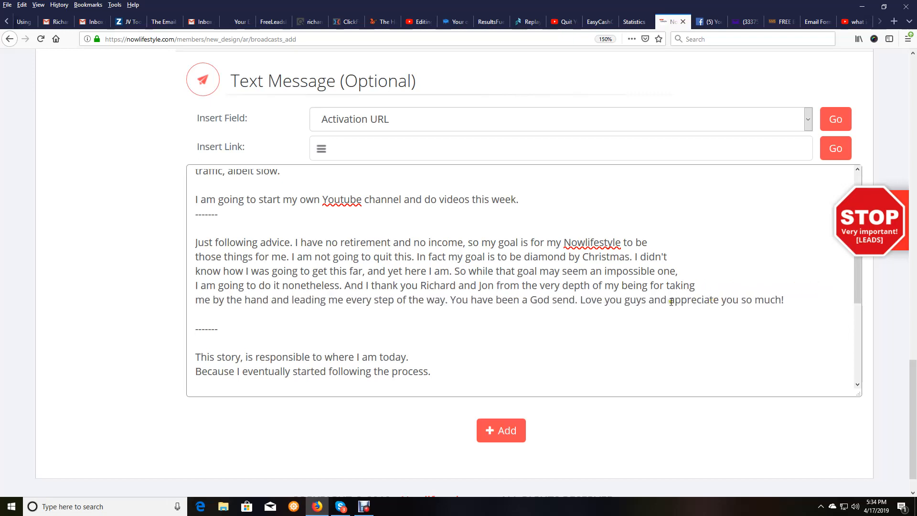
click(669, 300)
key(Return)
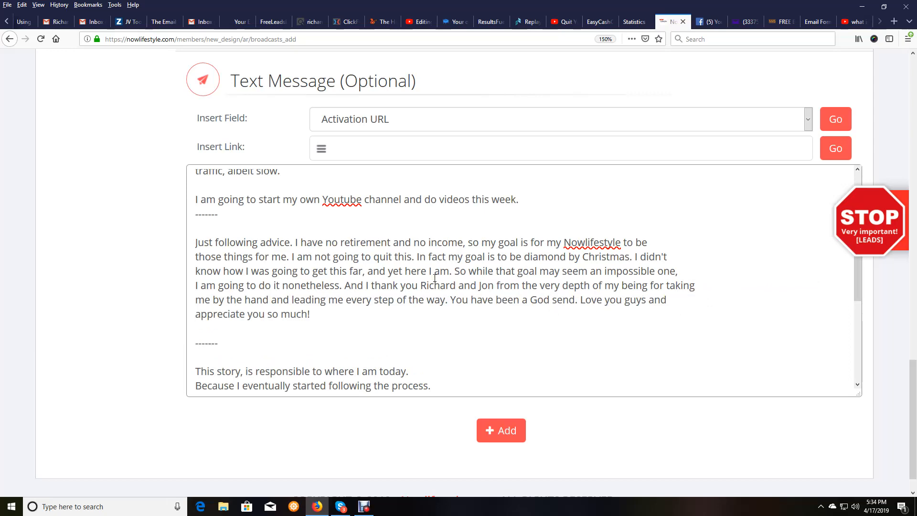
Check the pasted story sections in the text message against the member's original Facebook comment
scroll(434, 277, up, 10)
scroll(432, 275, down, 6)
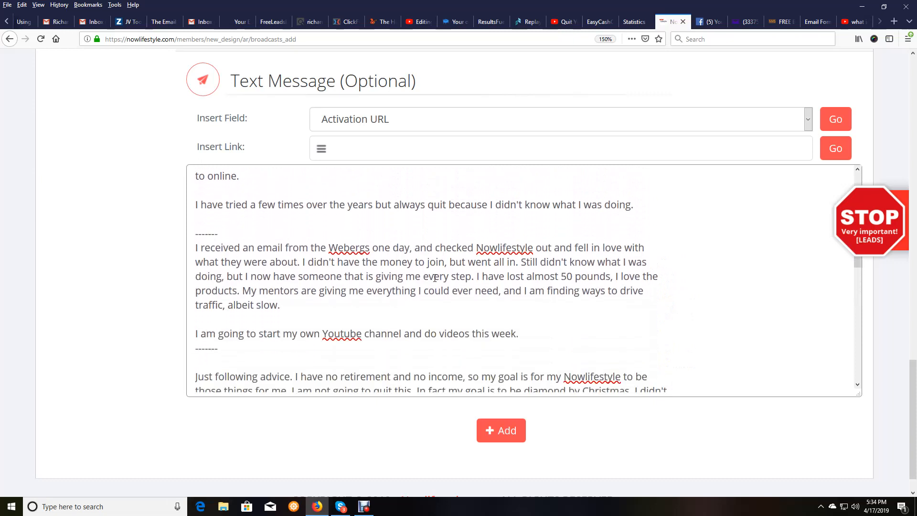
scroll(526, 302, down, 3)
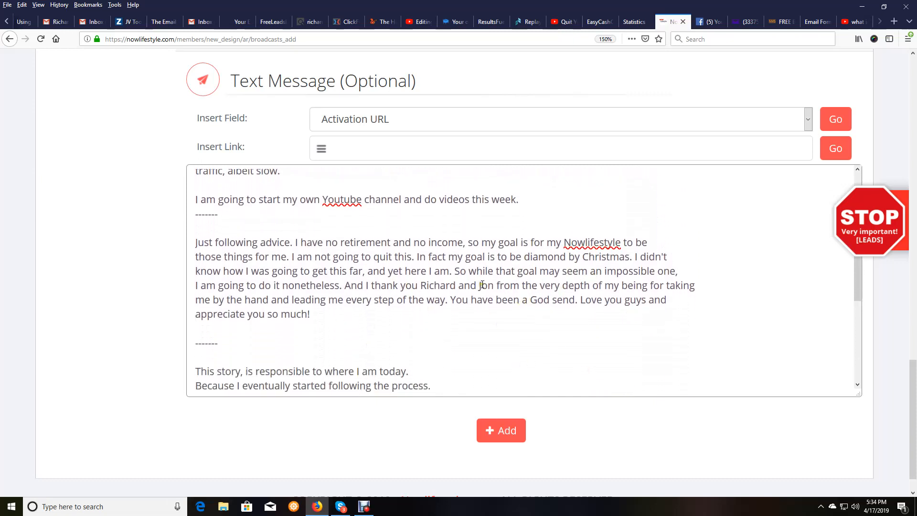
click(709, 21)
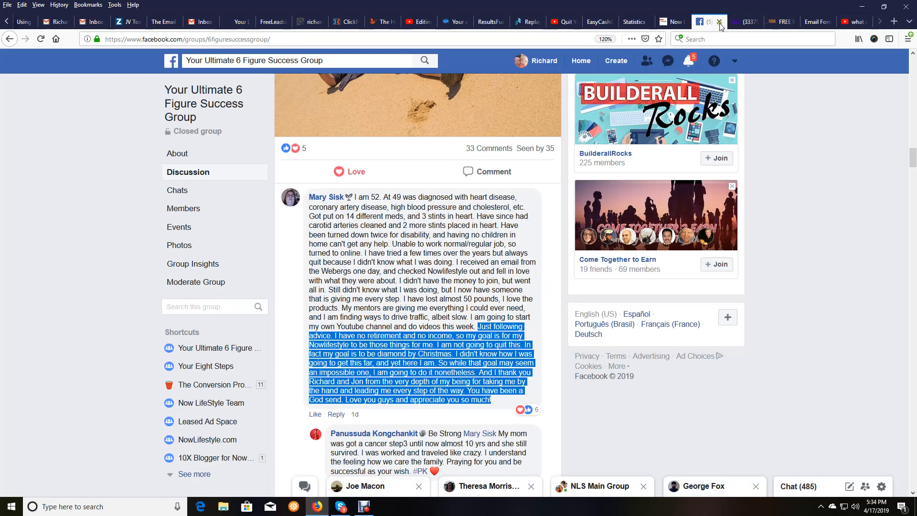
click(674, 21)
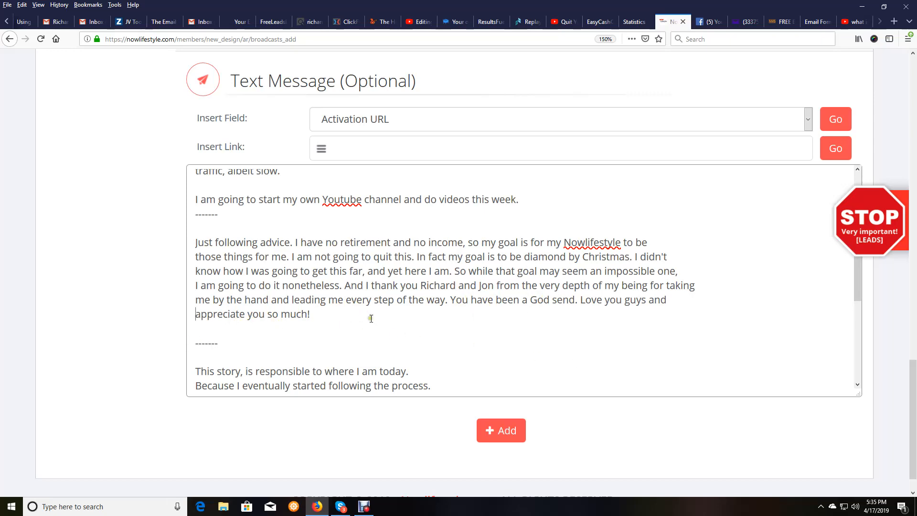
Review the text message from the story's beginning through the "This story, is responsible" lines and the dashboard link placeholder to the sign-off
scroll(373, 316, up, 6)
scroll(382, 305, down, 6)
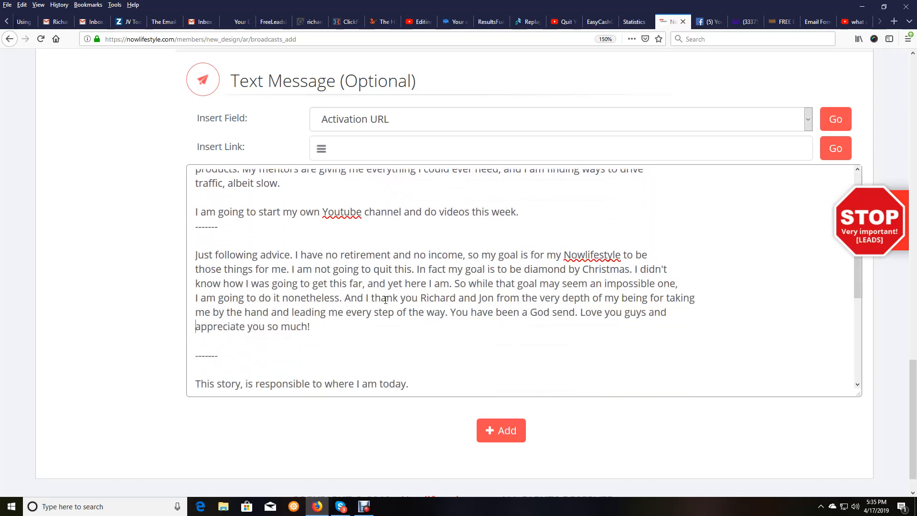
scroll(385, 299, down, 1)
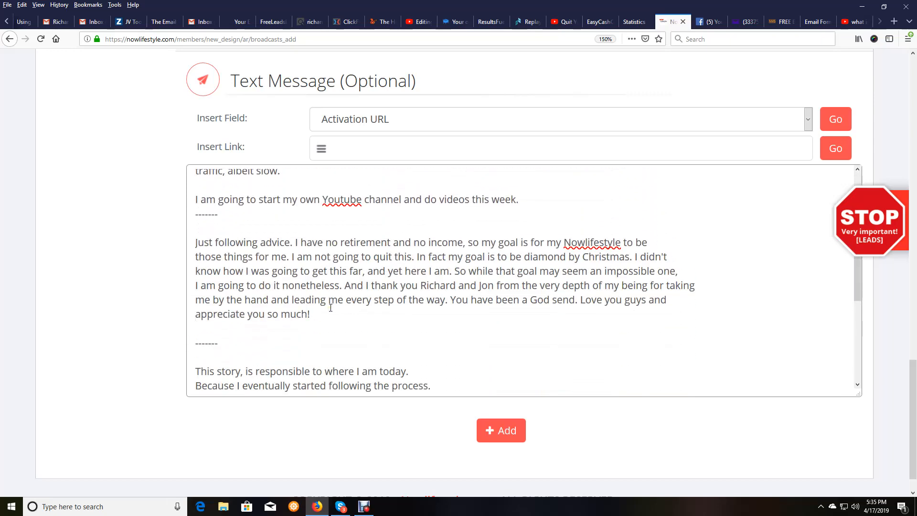
scroll(330, 308, down, 3)
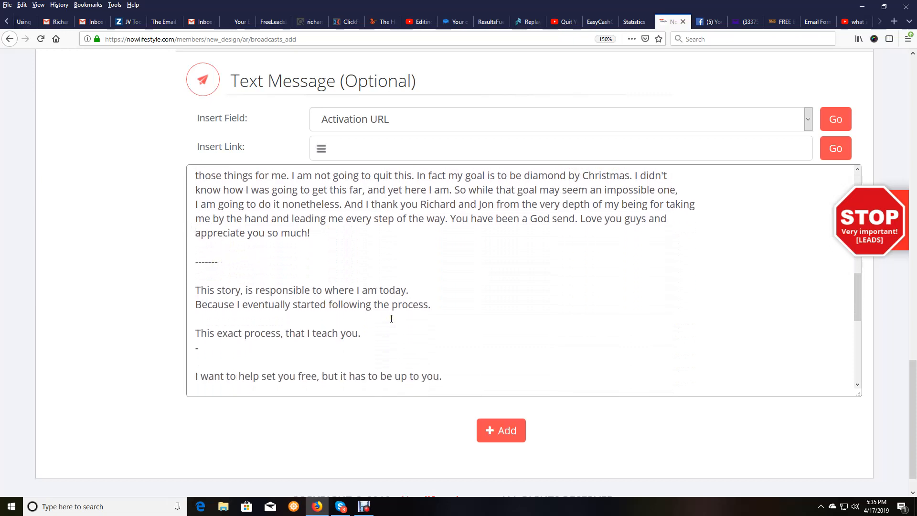
scroll(391, 318, down, 3)
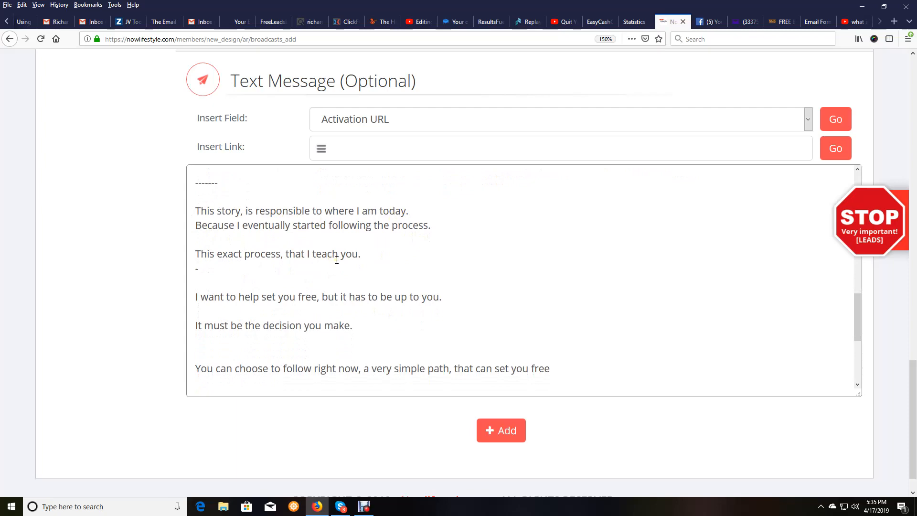
scroll(336, 259, up, 10)
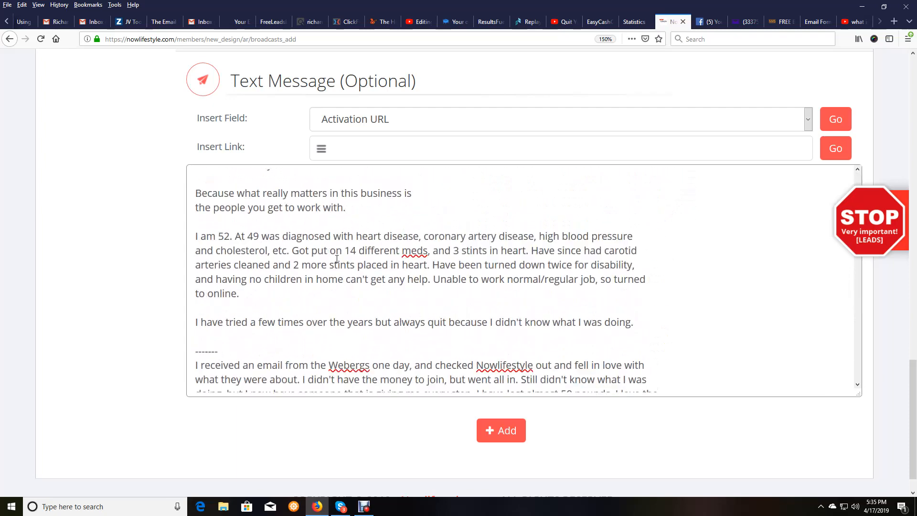
scroll(337, 260, down, 10)
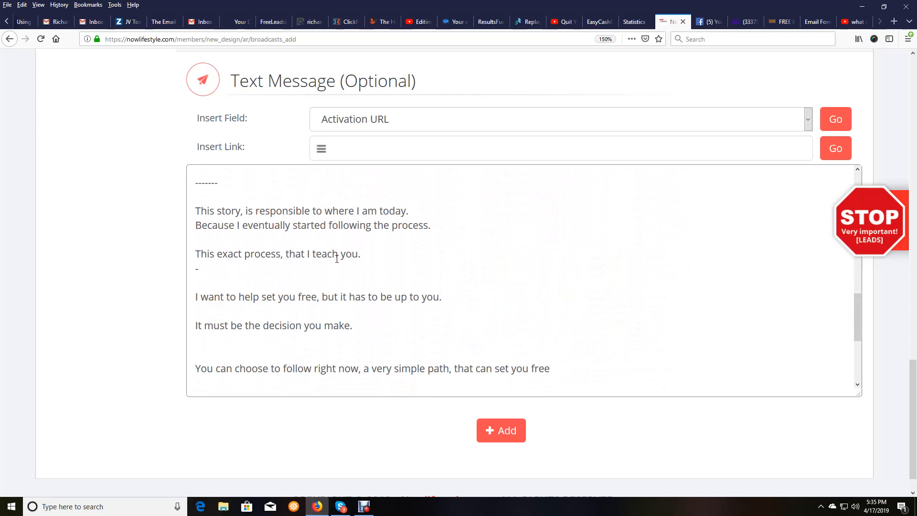
scroll(229, 283, up, 3)
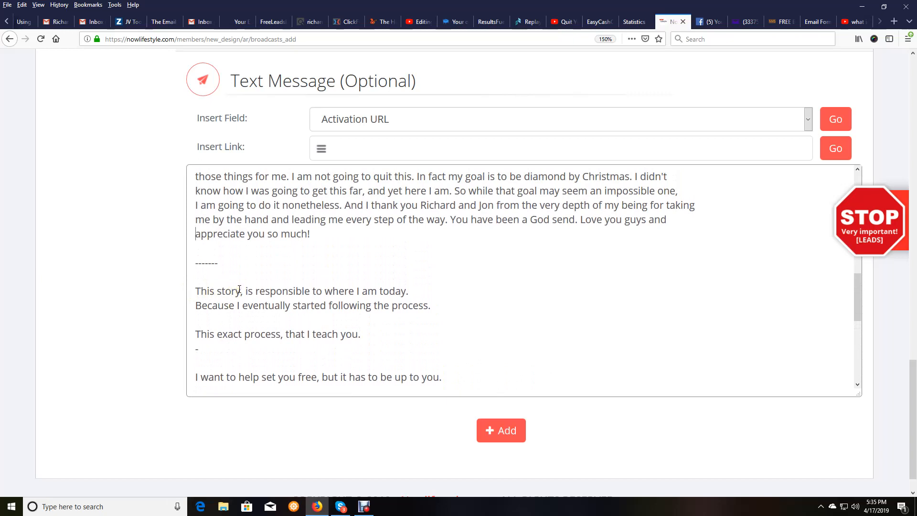
drag(239, 290, 197, 290)
click(241, 289)
scroll(440, 277, up, 5)
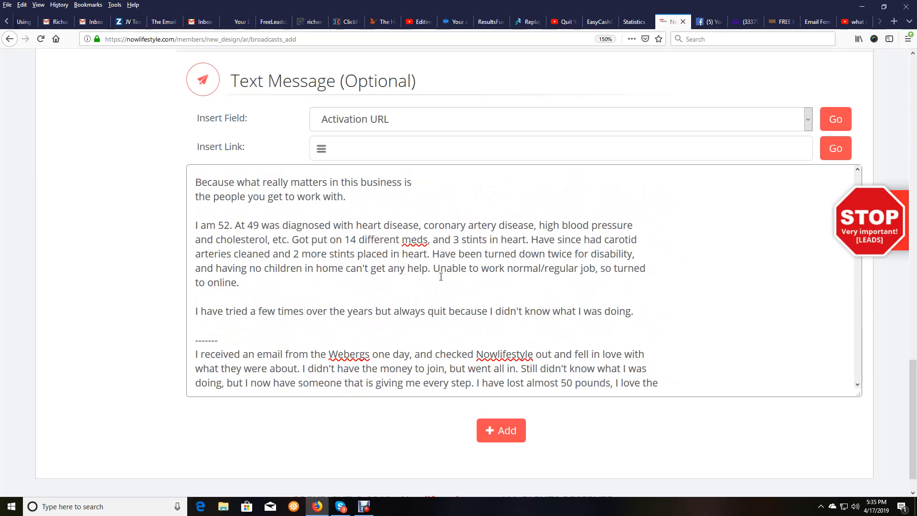
scroll(441, 276, up, 3)
scroll(441, 273, down, 12)
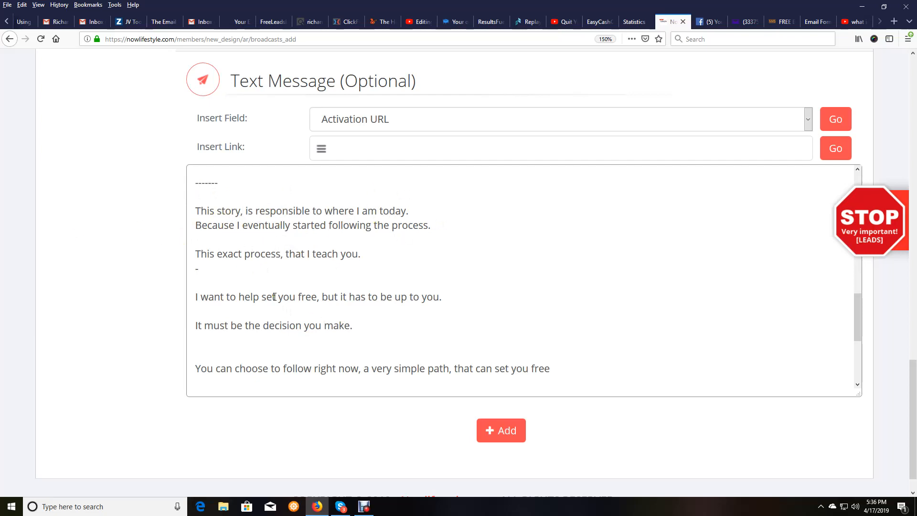
scroll(275, 297, down, 5)
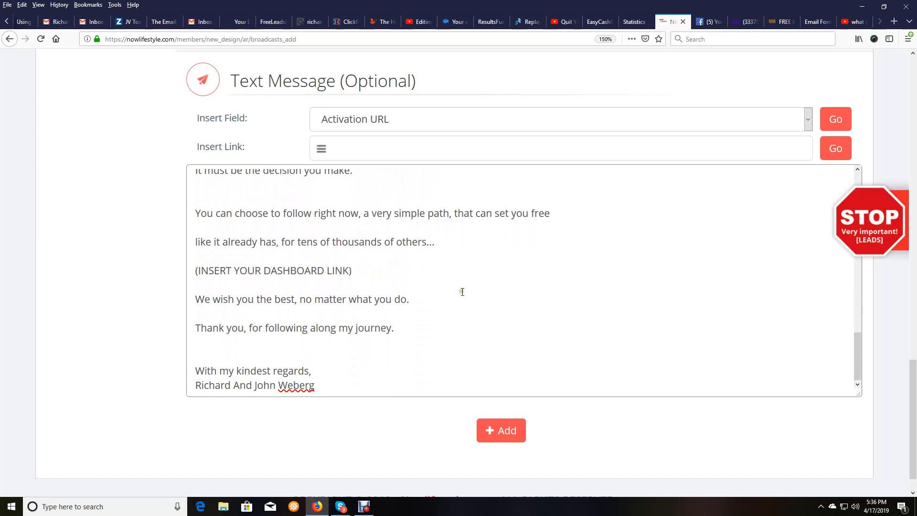
Reread the text message's closing lines from "This story, is responsible" to the sign-off, and dismiss the Skype notification
scroll(400, 294, up, 15)
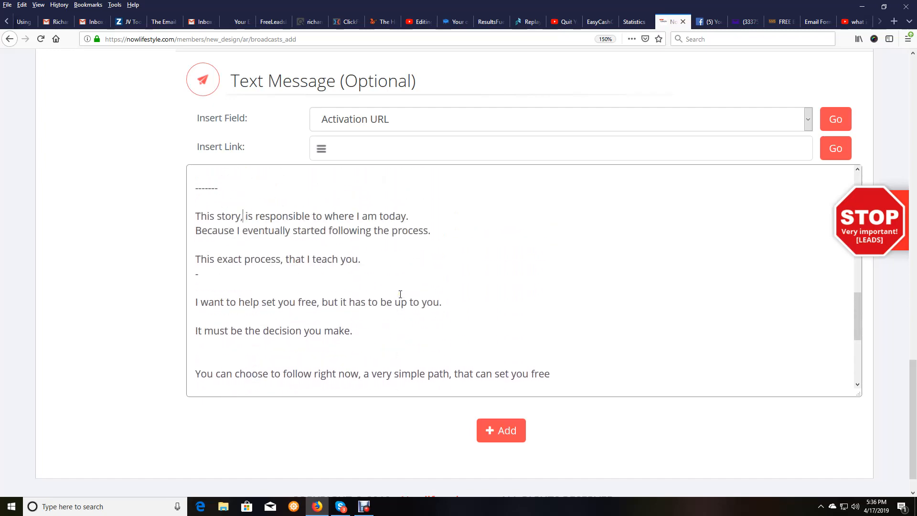
scroll(400, 294, down, 8)
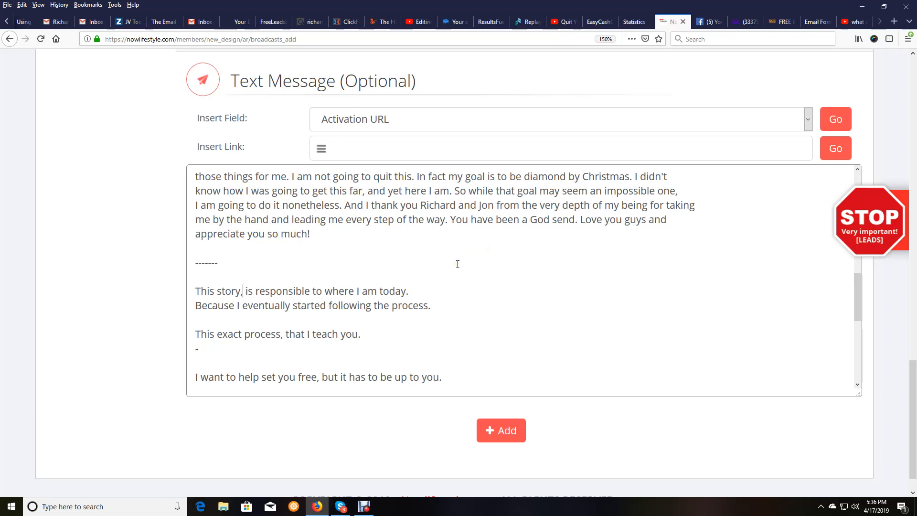
scroll(457, 263, down, 3)
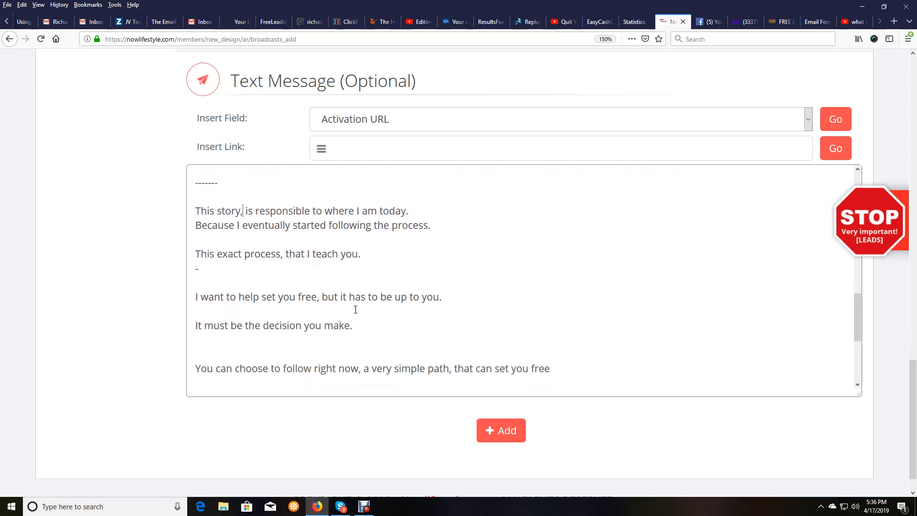
scroll(356, 306, down, 6)
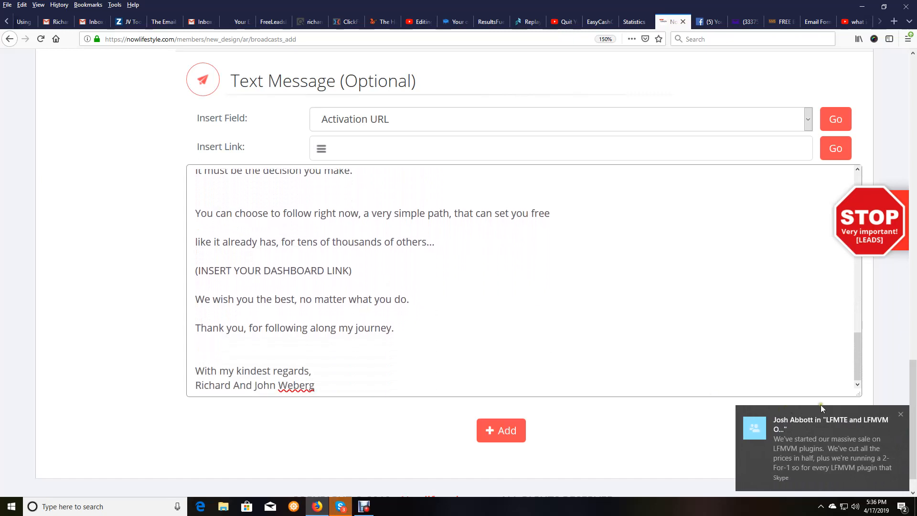
click(902, 416)
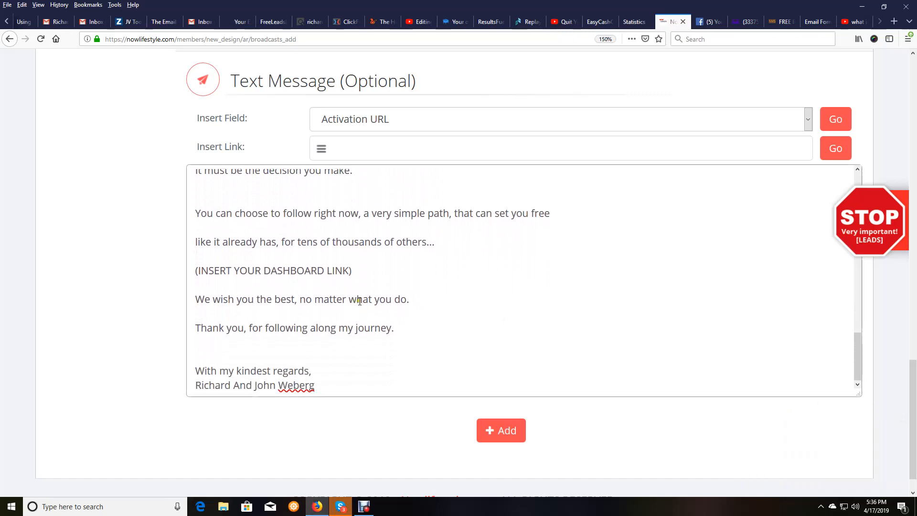
Select the "(INSERT YOUR DASHBOARD LINK)" placeholder, then switch to ClickFunnels and copy the URL of the funnel's dashboard step
drag(361, 276, 171, 269)
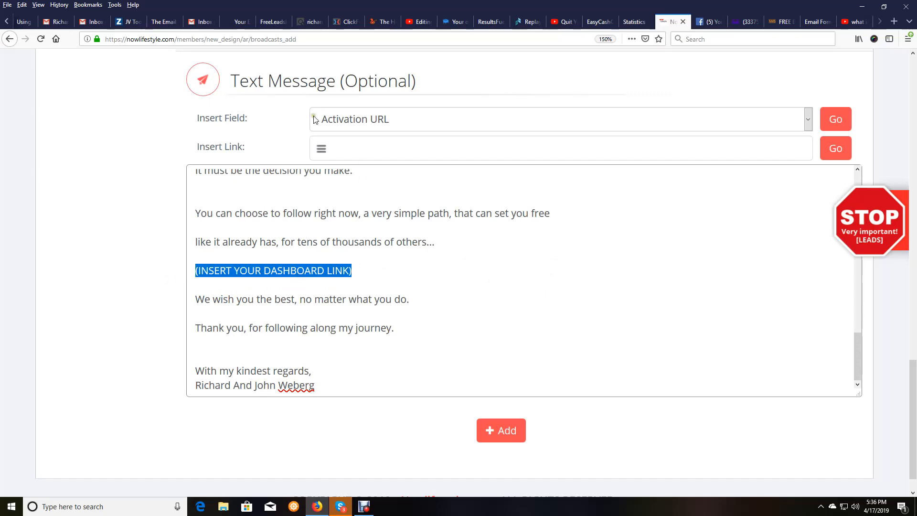
click(347, 21)
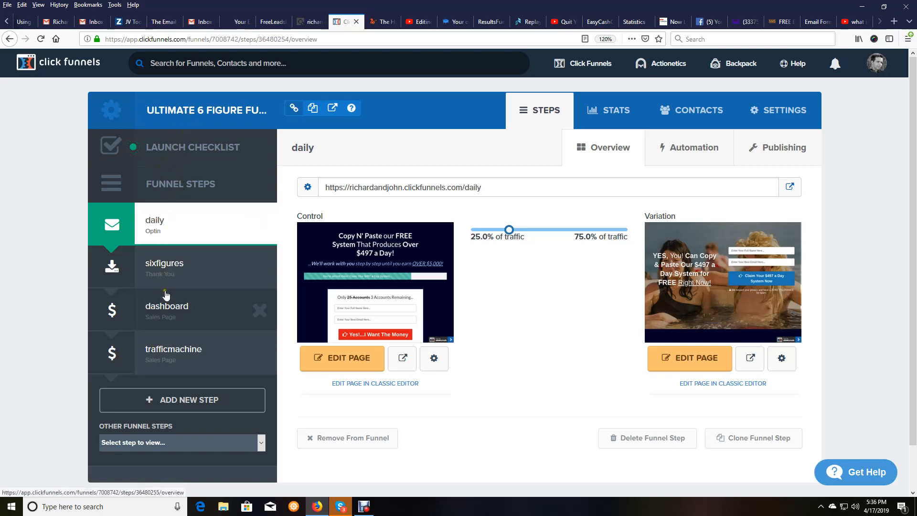
click(167, 307)
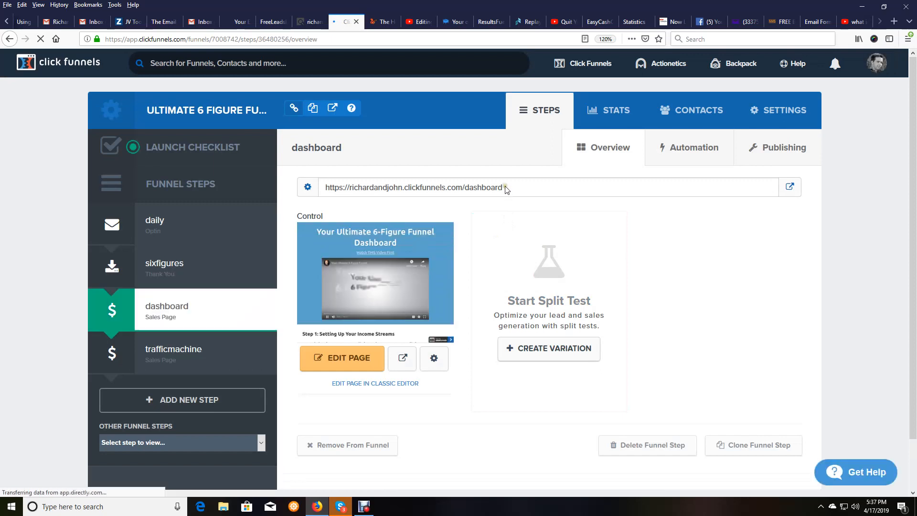
drag(505, 189, 324, 191)
right_click(387, 189)
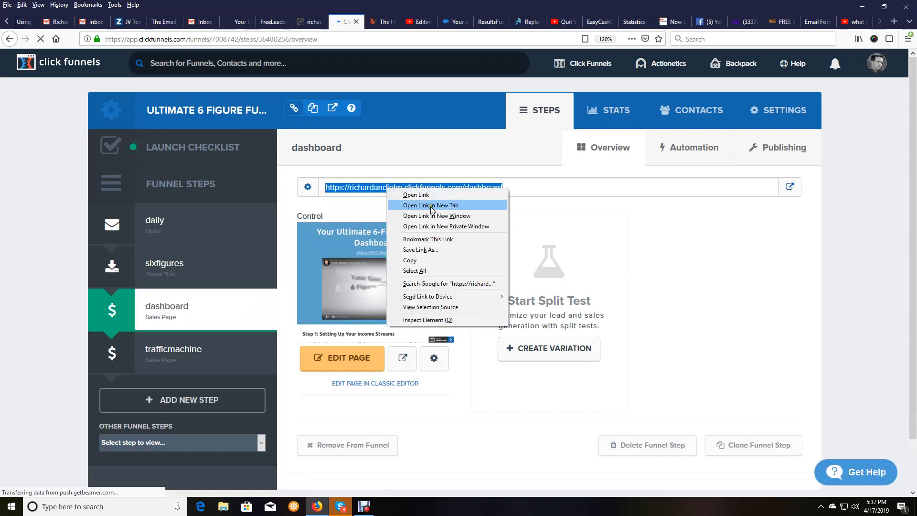
click(417, 260)
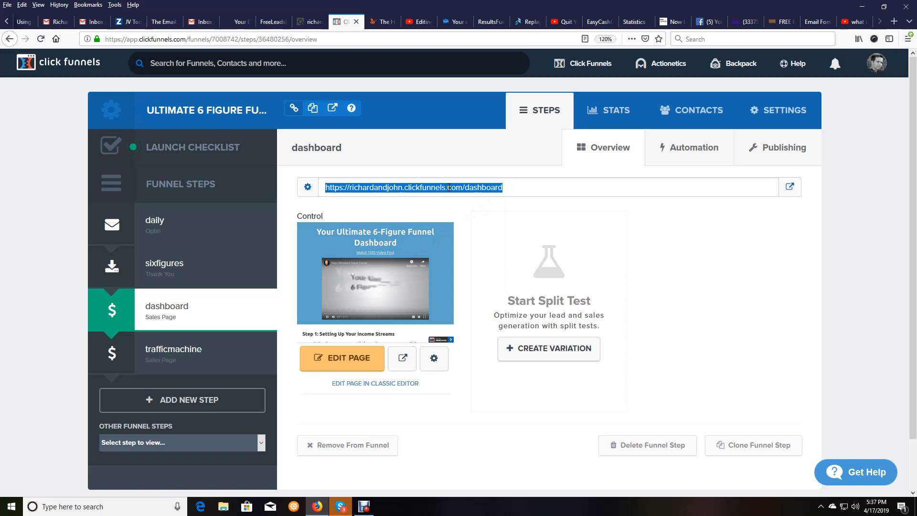
right_click(434, 184)
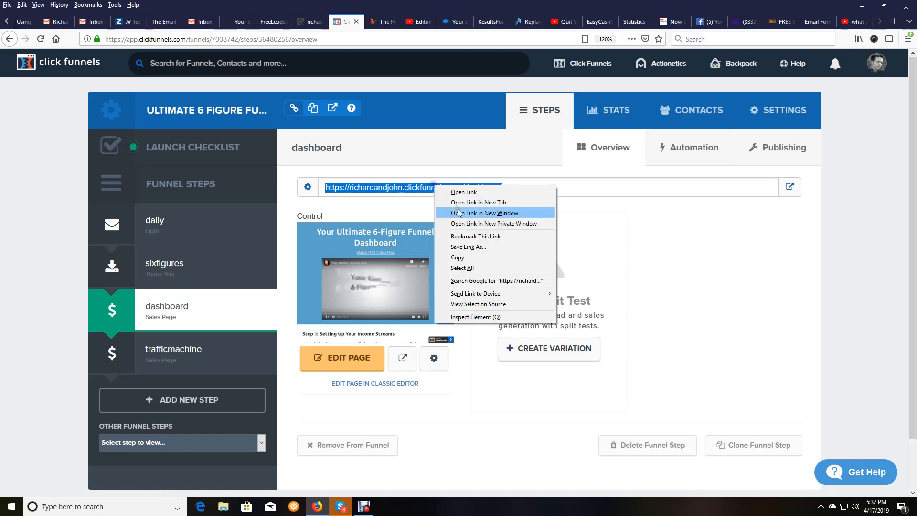
click(460, 256)
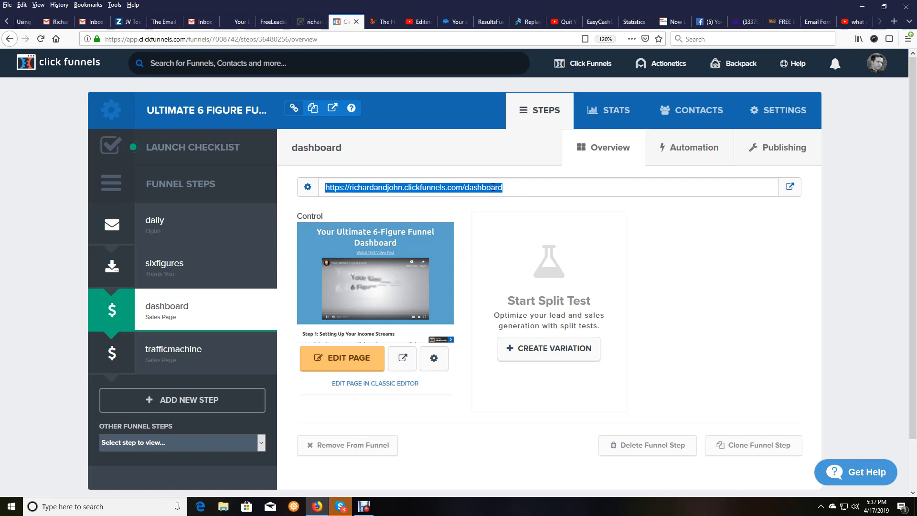
Return to the Now Lifestyle broadcast and replace the selected dashboard link placeholder in the text message with the copied URL
click(673, 21)
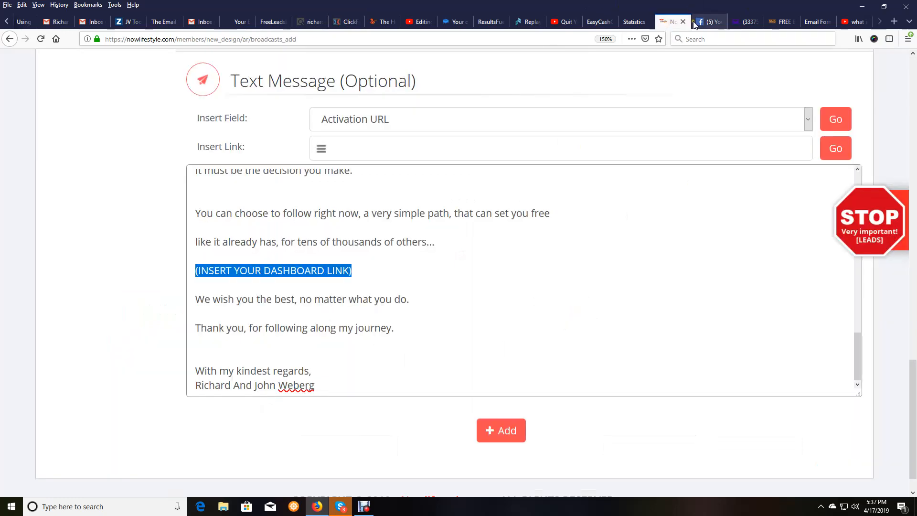
right_click(344, 270)
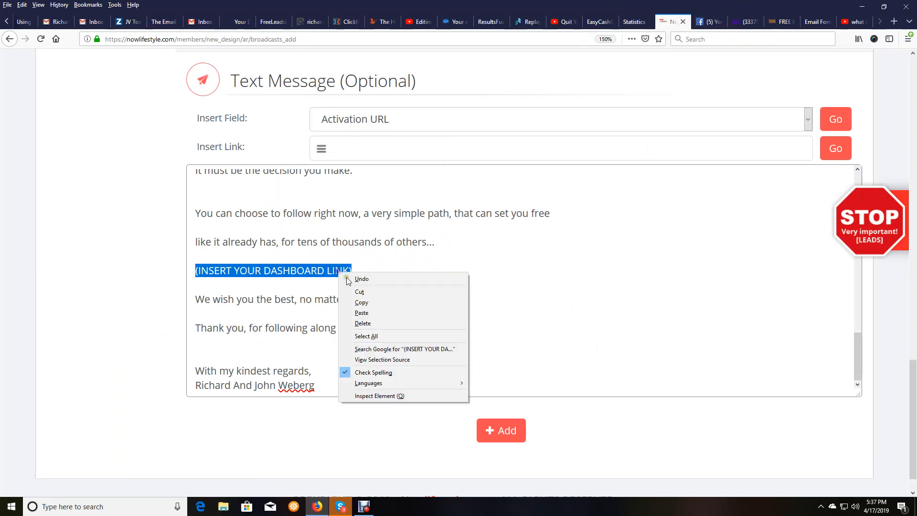
click(356, 310)
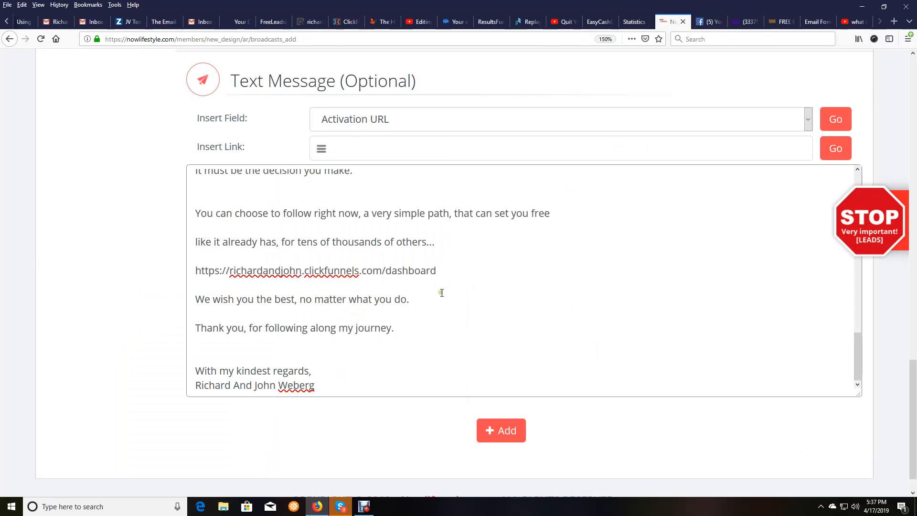
Copy the entire text message and paste it into the empty HTML Message body
drag(327, 395, 158, 145)
scroll(369, 291, down, 5)
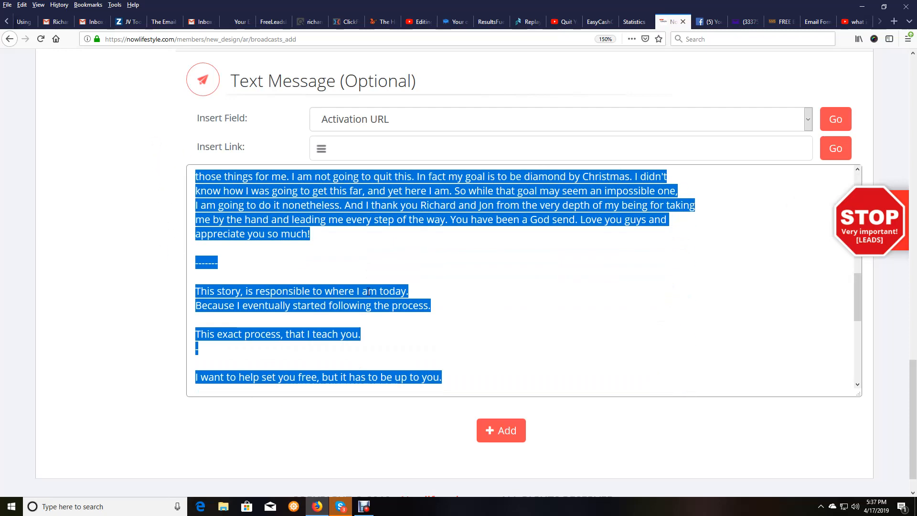
right_click(402, 185)
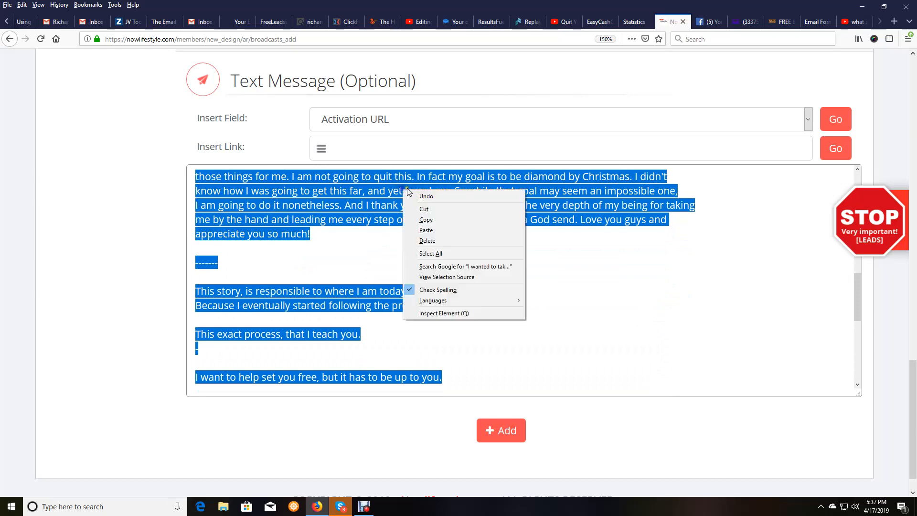
click(433, 221)
click(483, 296)
scroll(484, 298, up, 5)
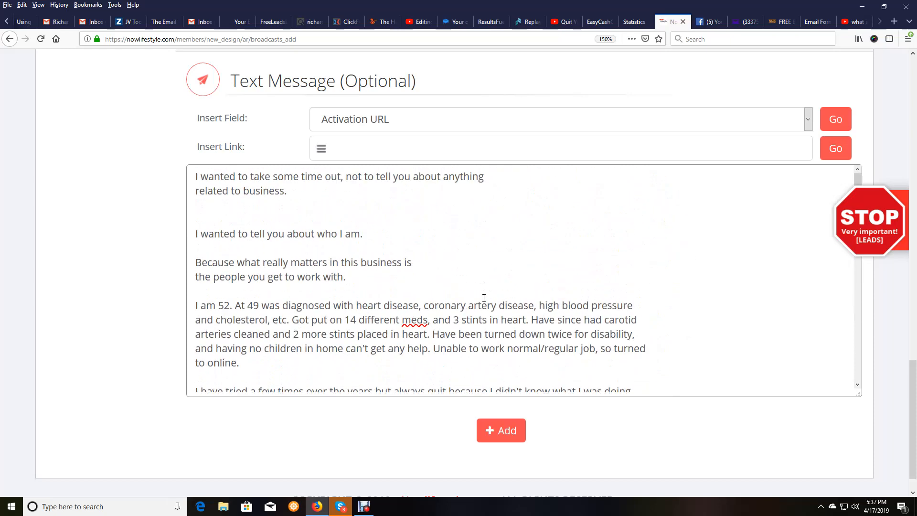
scroll(484, 298, up, 10)
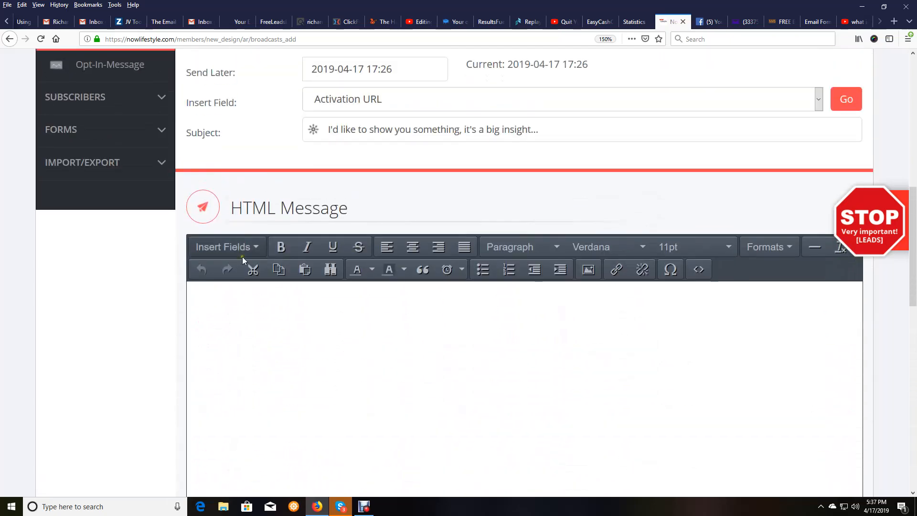
click(225, 301)
click(22, 5)
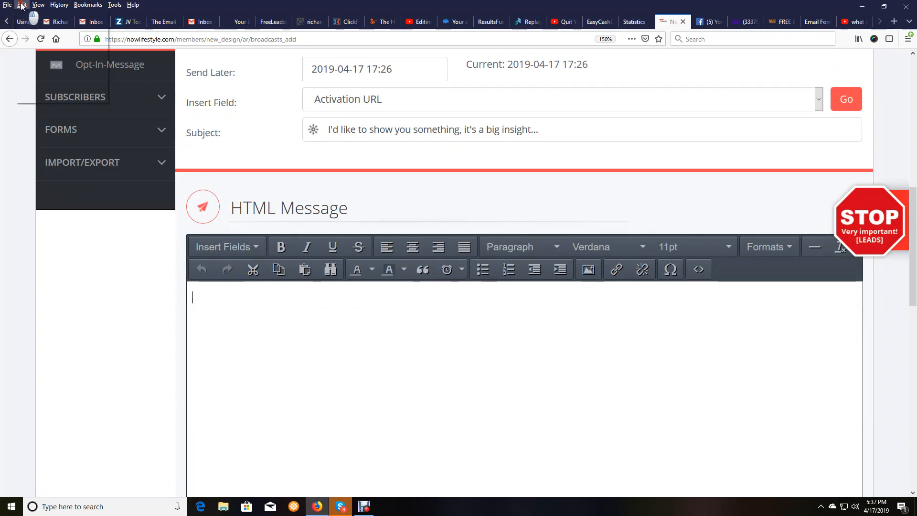
click(36, 61)
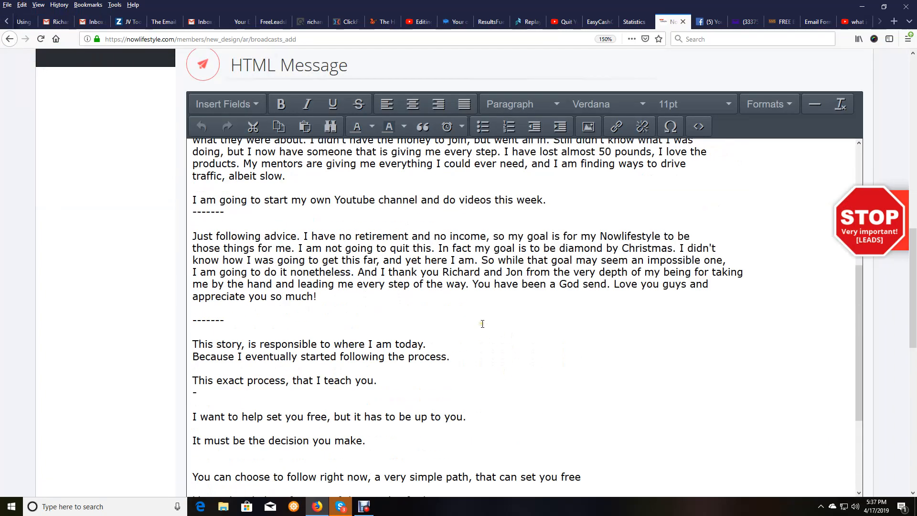
Underline the phrase "Unable to work normal/regular job" in the HTML message's health story paragraph
scroll(483, 324, up, 5)
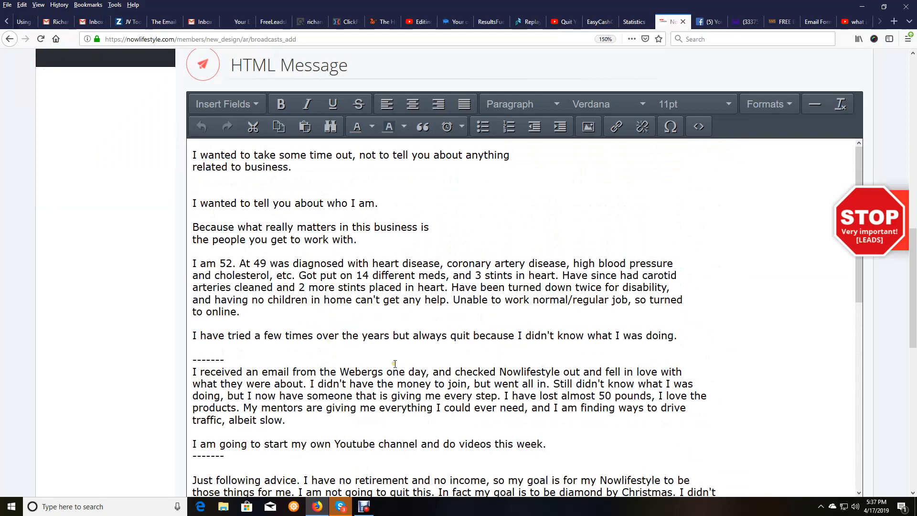
scroll(395, 364, down, 6)
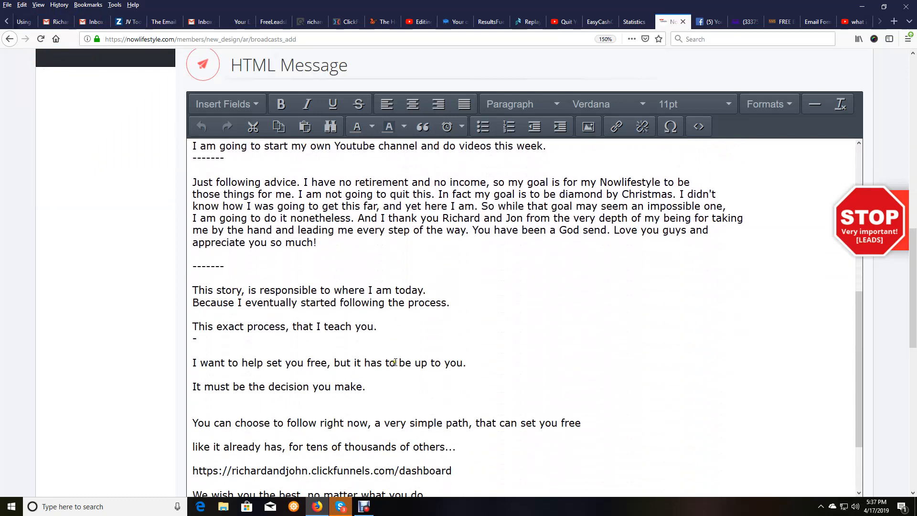
scroll(396, 362, up, 5)
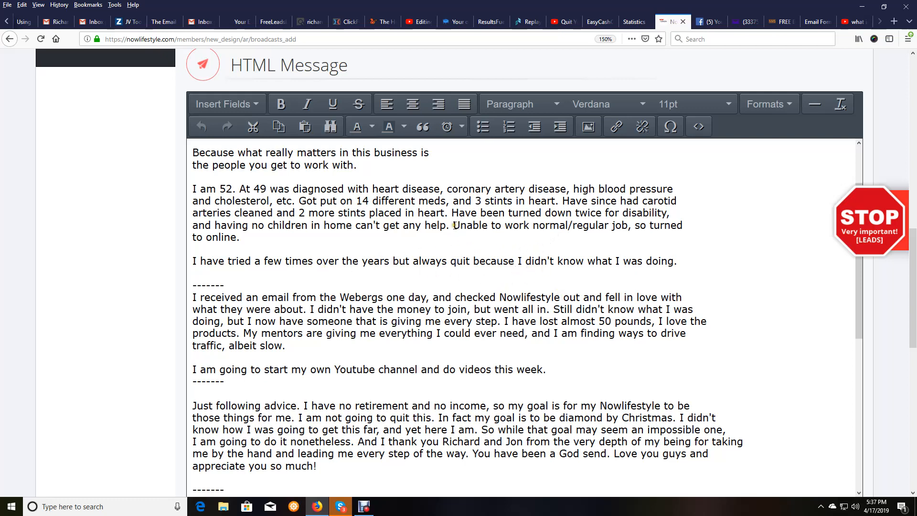
drag(455, 225, 616, 229)
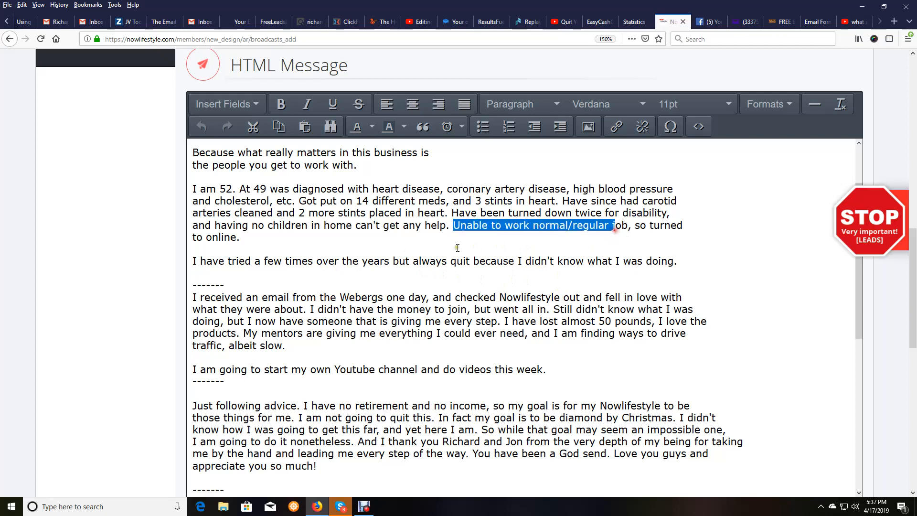
click(453, 225)
drag(453, 225, 630, 224)
click(333, 106)
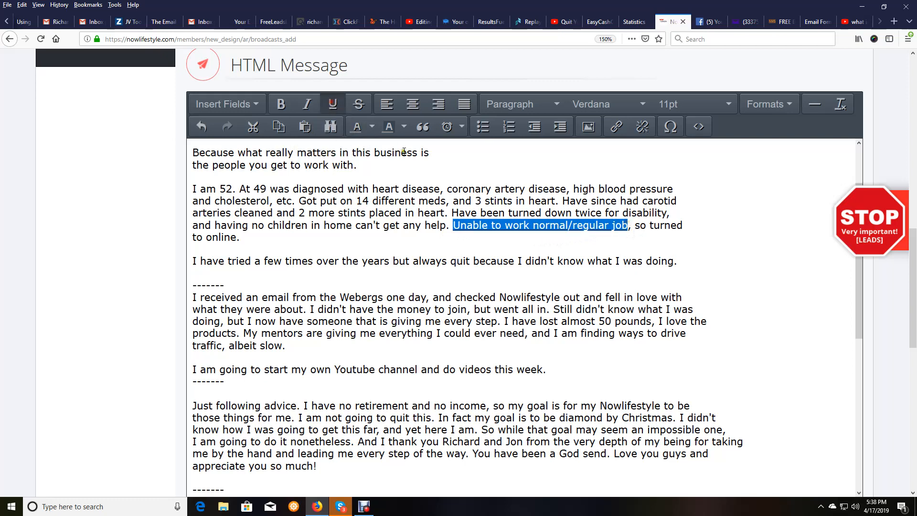
click(420, 168)
Make "this week." bold at the end of the HTML message's Youtube channel sentence
scroll(384, 265, up, 3)
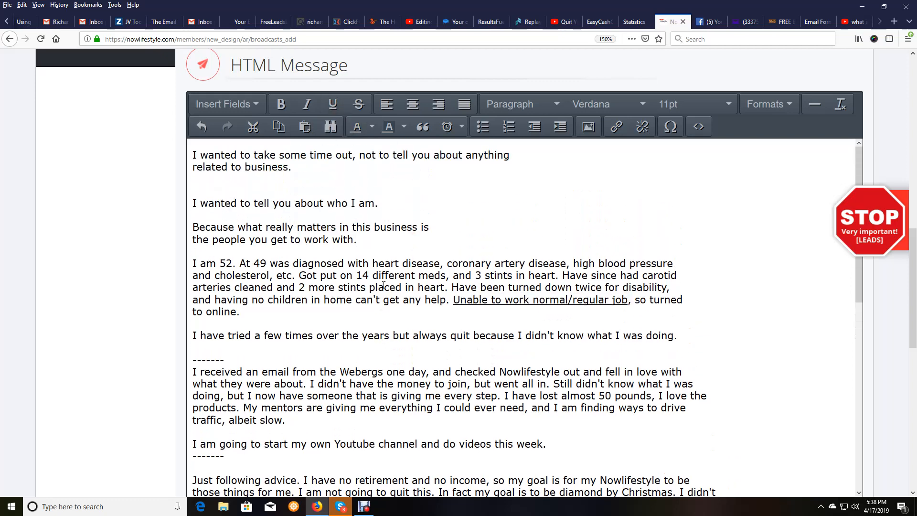
scroll(384, 285, down, 3)
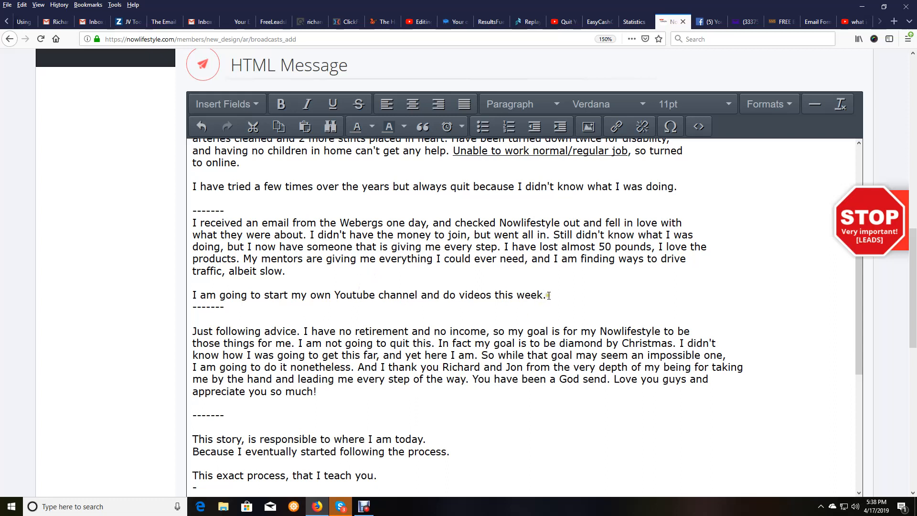
drag(548, 295, 494, 296)
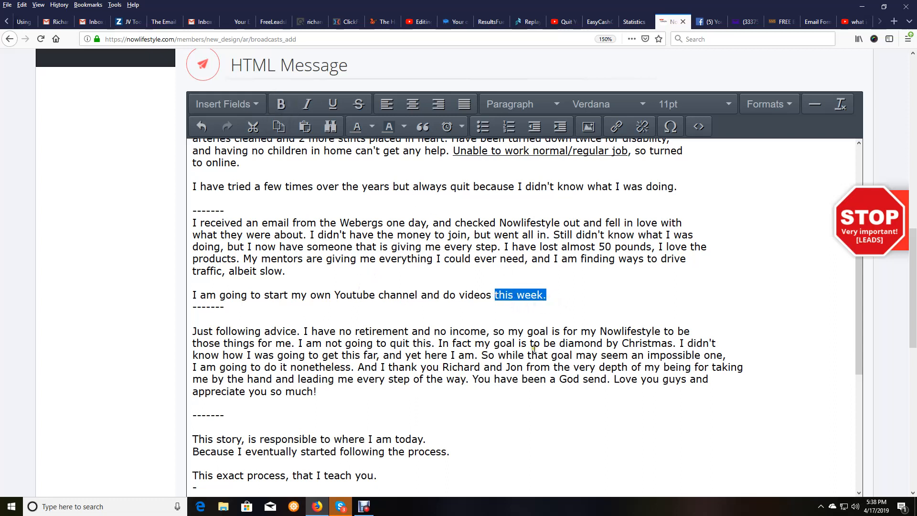
click(280, 104)
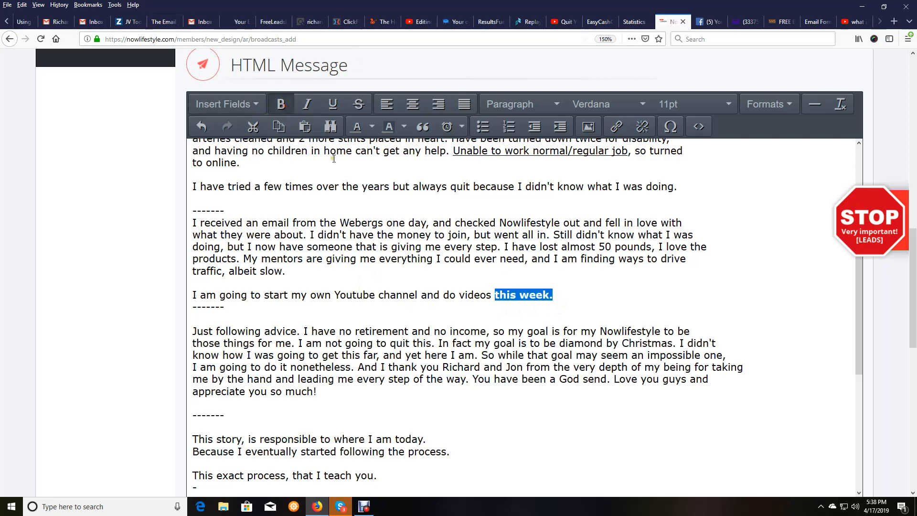
click(404, 246)
Review the formatted HTML message down to its sign-off, the broadcast's subject, and the plain text message below
scroll(396, 239, down, 6)
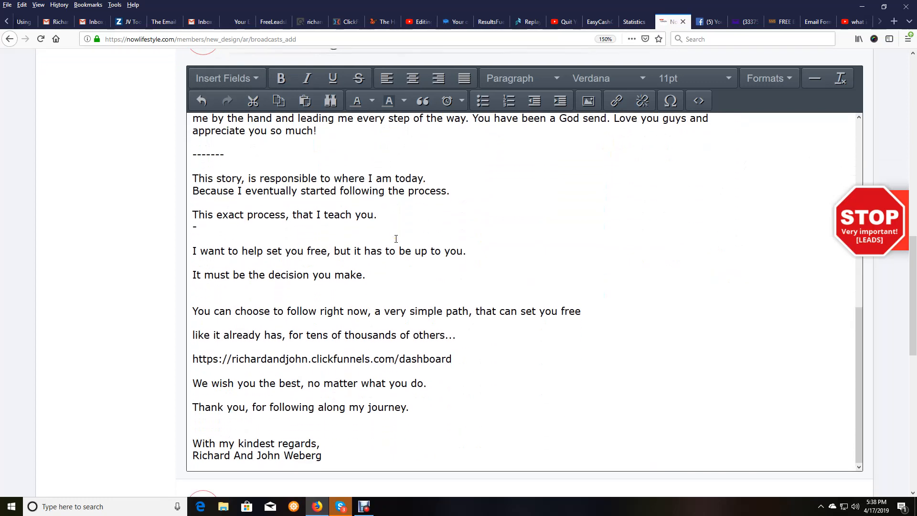
scroll(396, 239, down, 1)
scroll(452, 313, up, 10)
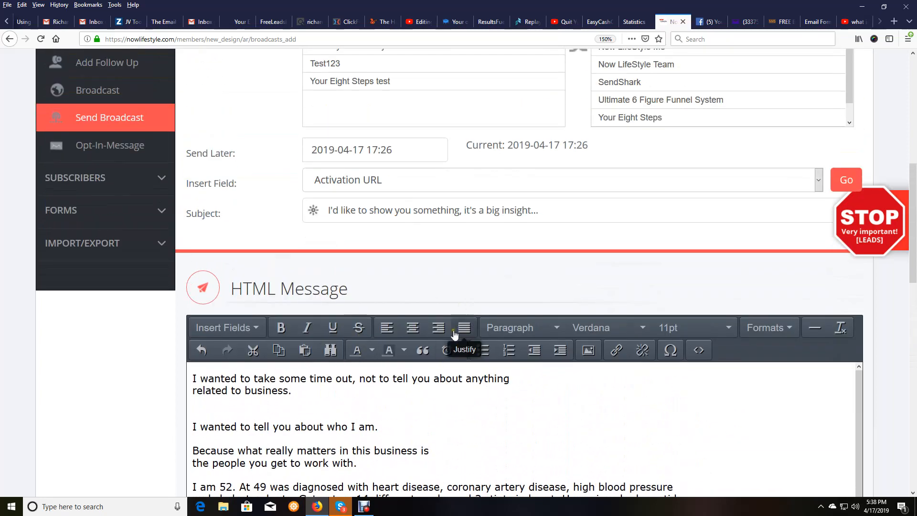
drag(916, 207, 916, 242)
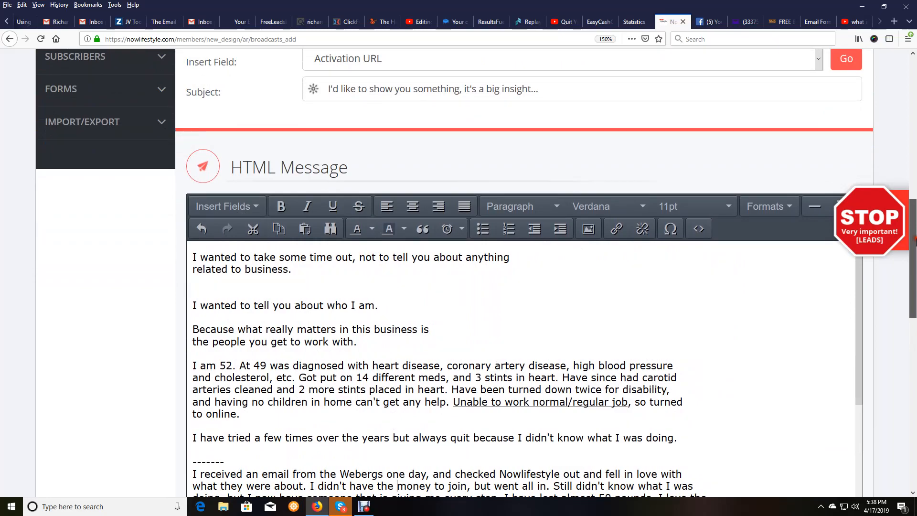
scroll(452, 368, down, 15)
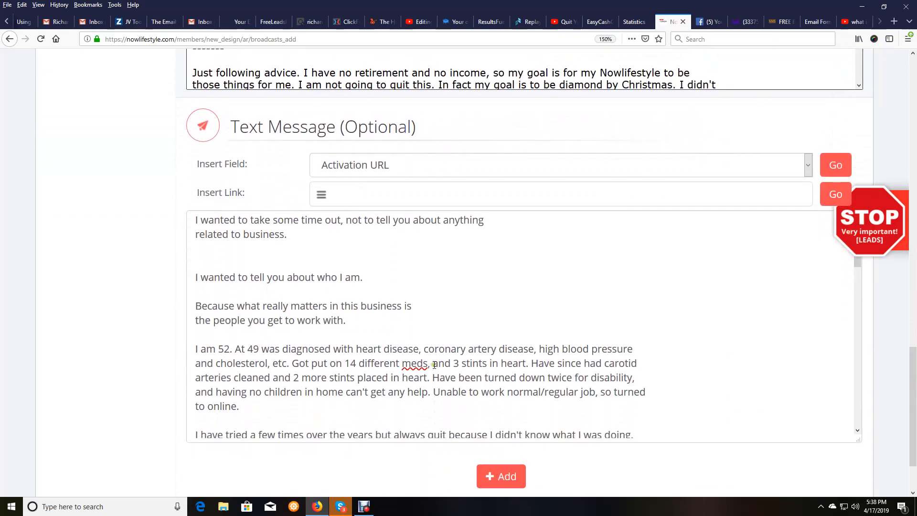
scroll(435, 365, down, 10)
scroll(434, 365, up, 15)
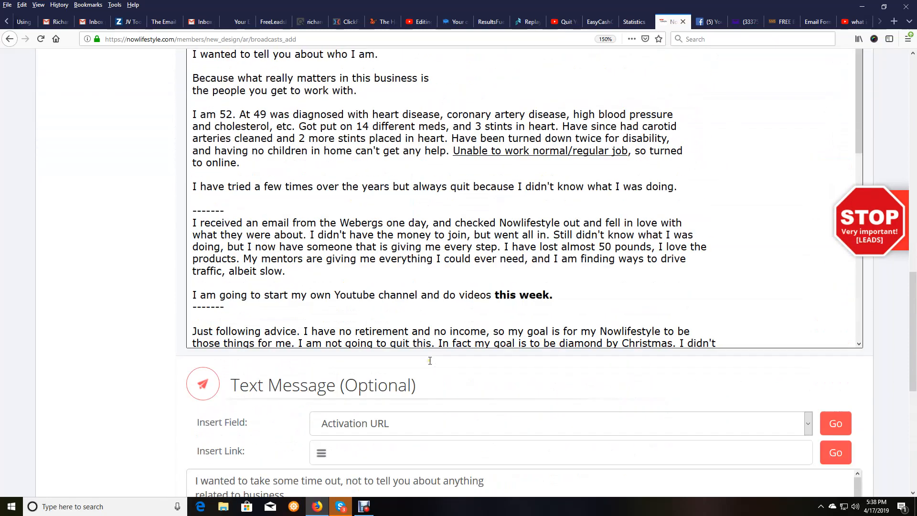
Select the full dashboard web address near the end of the HTML message
scroll(430, 360, up, 5)
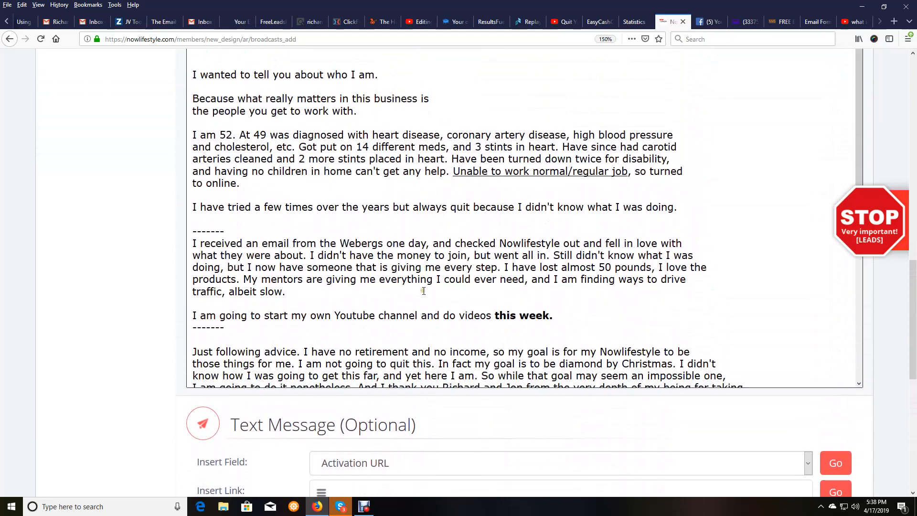
scroll(426, 304, down, 10)
mouse_move(450, 275)
mouse_down()
mouse_move(460, 285)
mouse_move(193, 277)
mouse_up()
scroll(573, 358, up, 4)
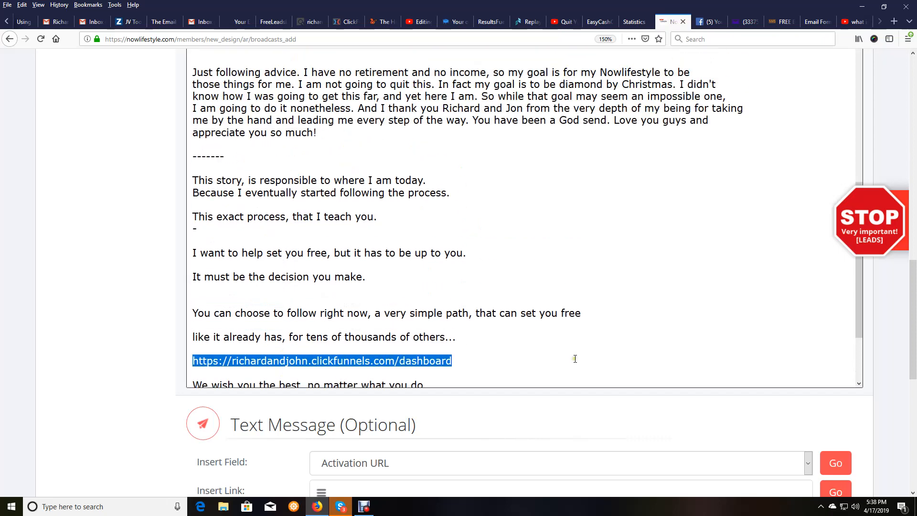
scroll(914, 311, up, 1)
scroll(914, 312, up, 2)
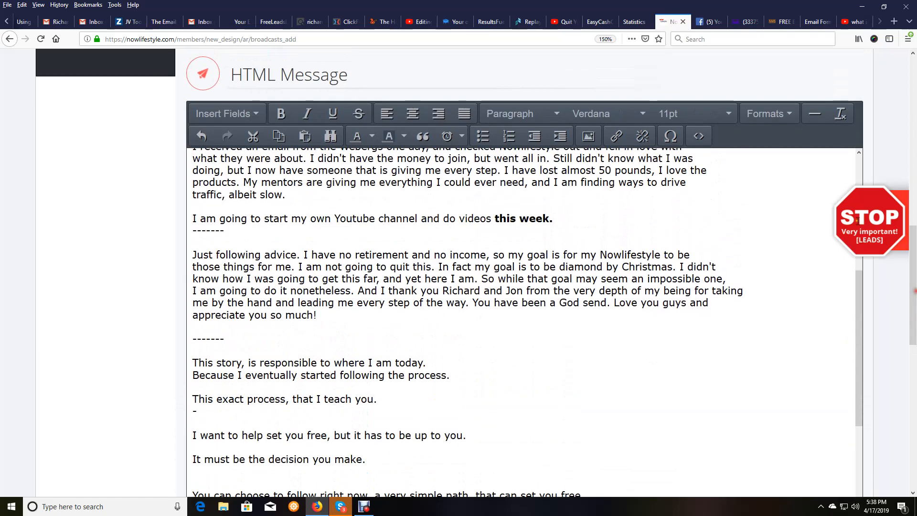
click(615, 137)
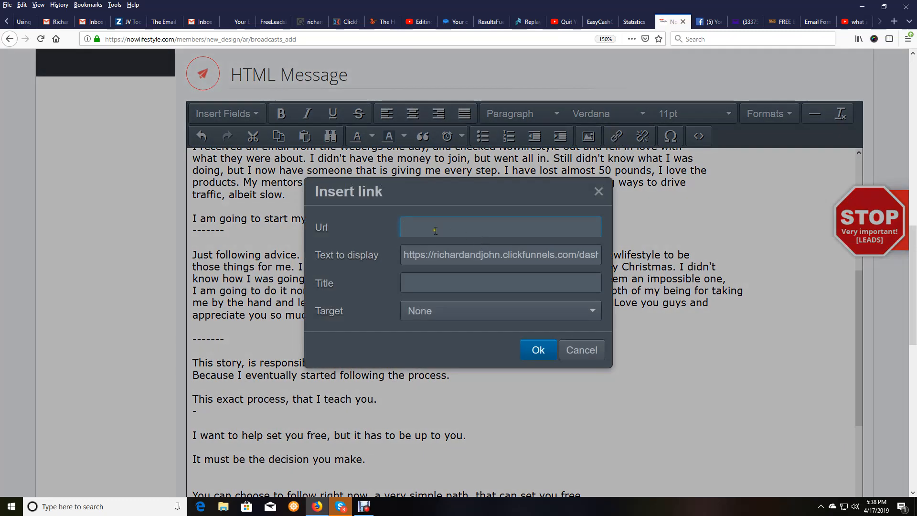
right_click(436, 230)
click(448, 265)
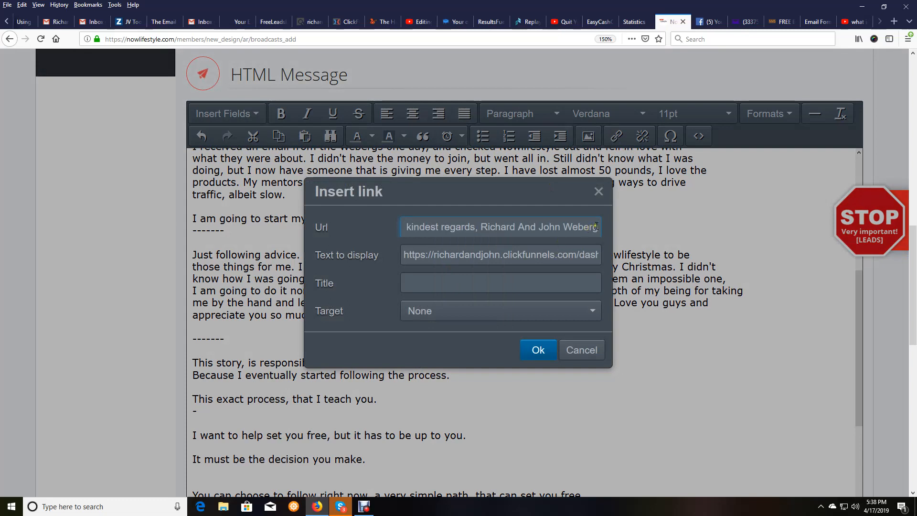
drag(597, 226, 220, 209)
key(BackSpace)
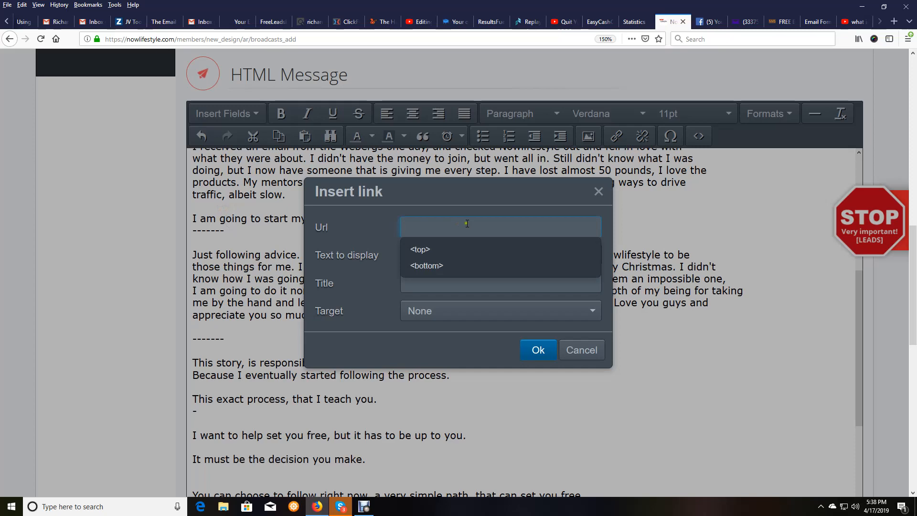
click(599, 192)
Copy the selected dashboard address in the HTML message and turn that text into a hyperlink with the copied address as its URL
scroll(545, 320, down, 3)
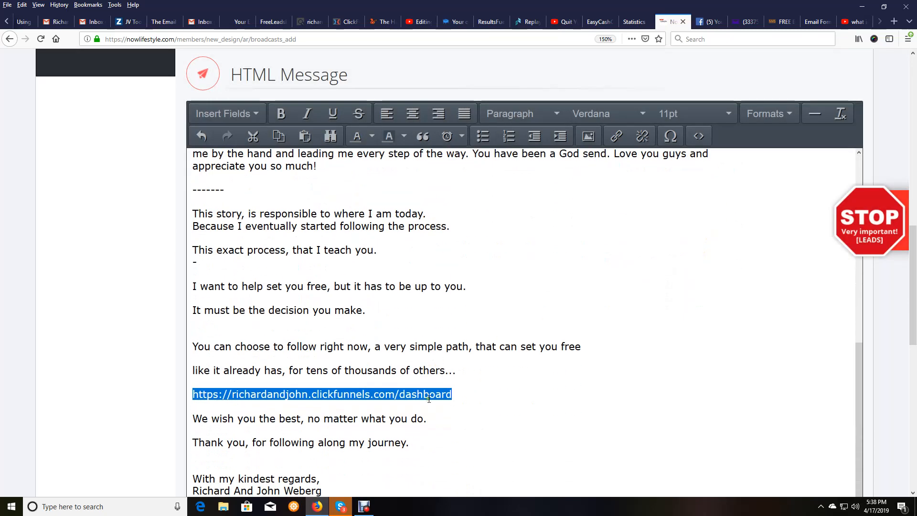
click(22, 5)
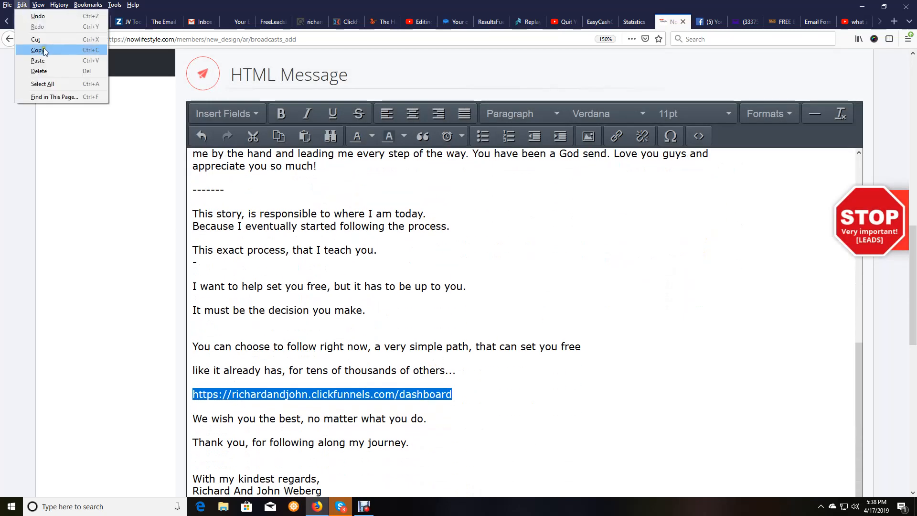
click(38, 50)
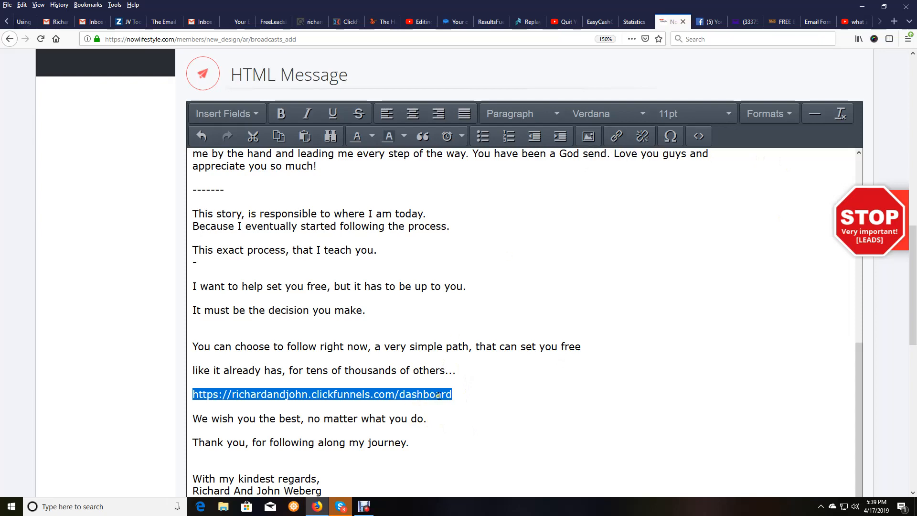
click(615, 136)
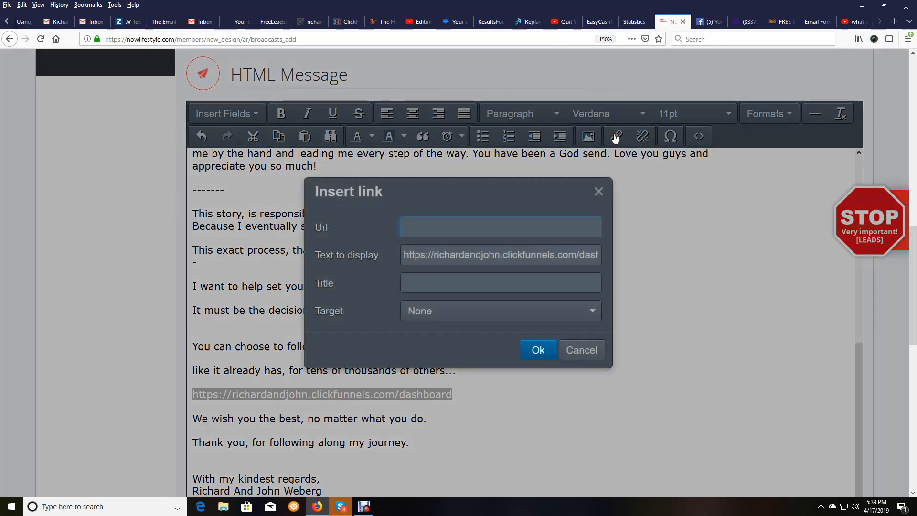
right_click(423, 231)
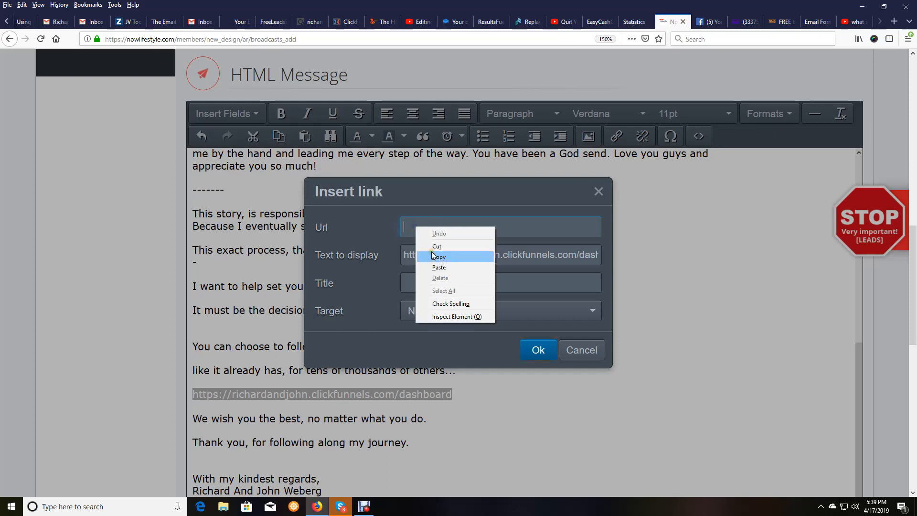
click(433, 269)
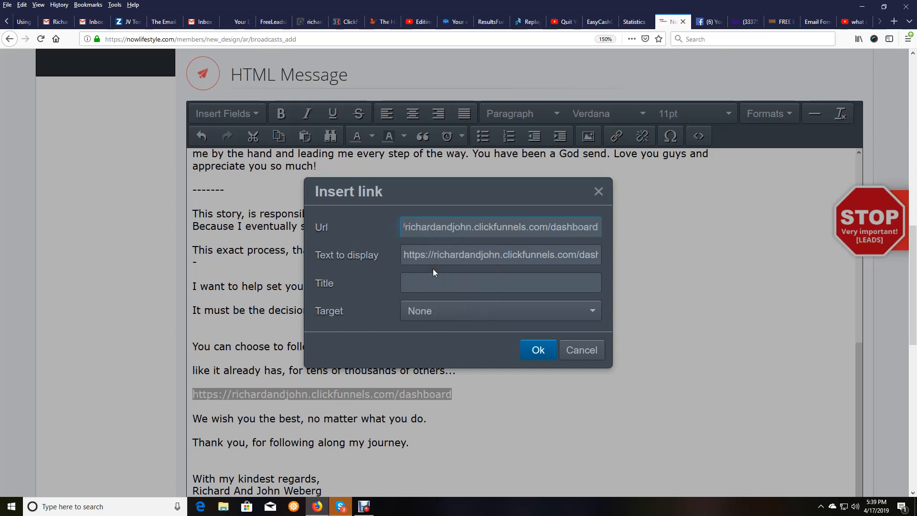
key(Left)
key(Left)
key(Left)
key(Left)
key(Left)
key(Left)
key(Left)
key(Left)
key(Left)
key(Left)
key(Left)
key(Left)
key(Left)
key(Left)
key(Left)
key(Left)
key(Left)
key(Left)
key(Left)
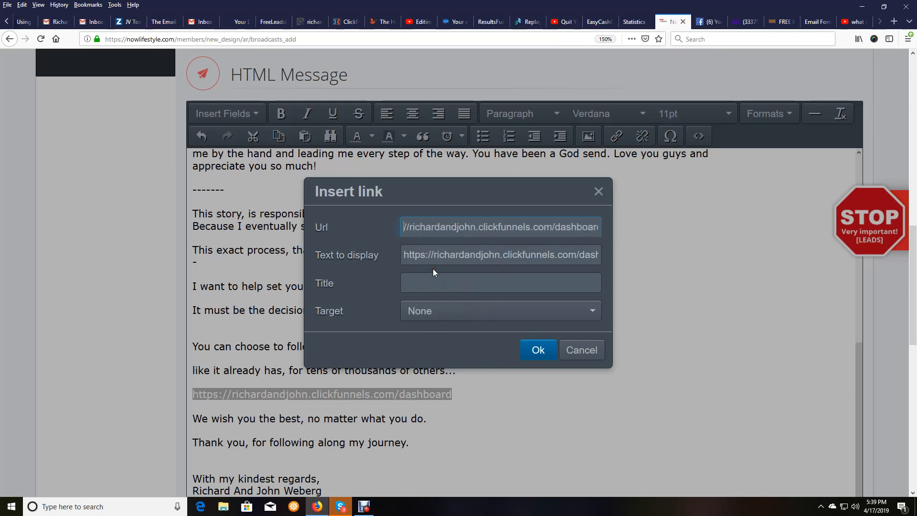
key(Left)
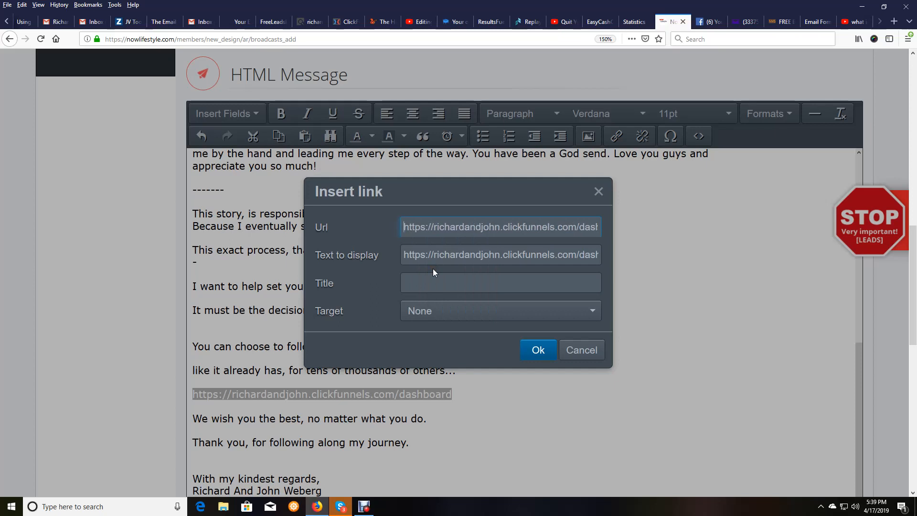
click(537, 351)
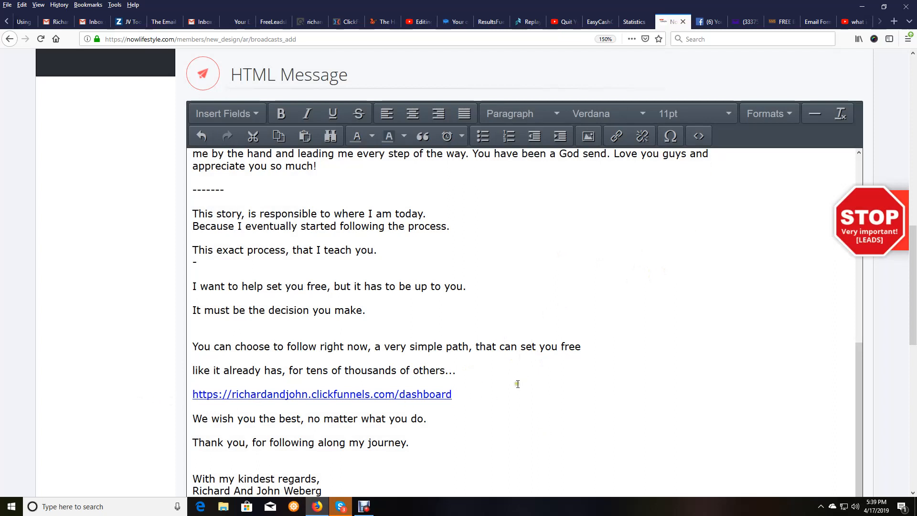
Link the line "You can choose to follow right now, a very simple path, that can set you free" to the copied dashboard address
drag(591, 354, 173, 343)
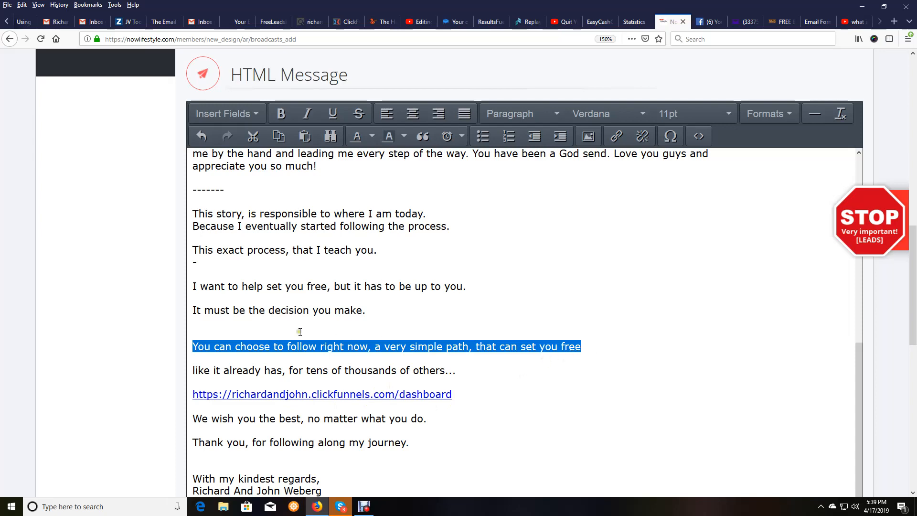
click(616, 136)
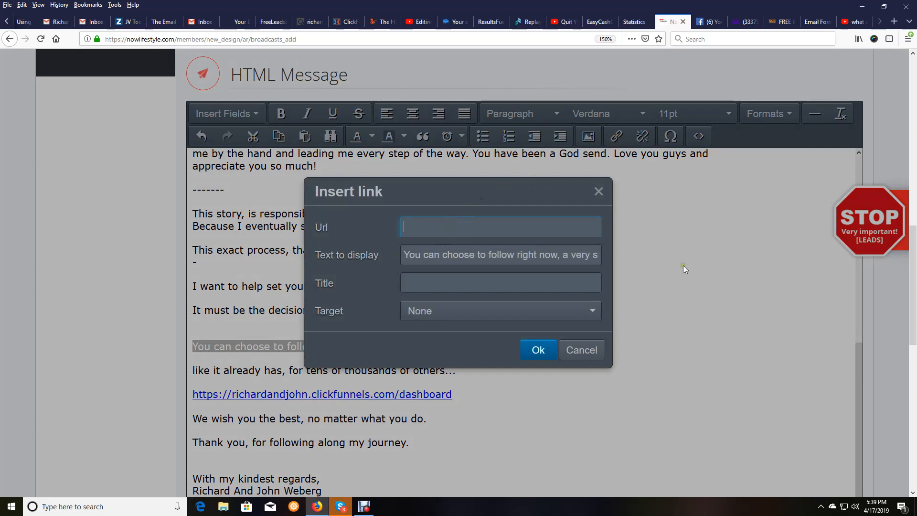
click(424, 232)
right_click(427, 231)
click(449, 266)
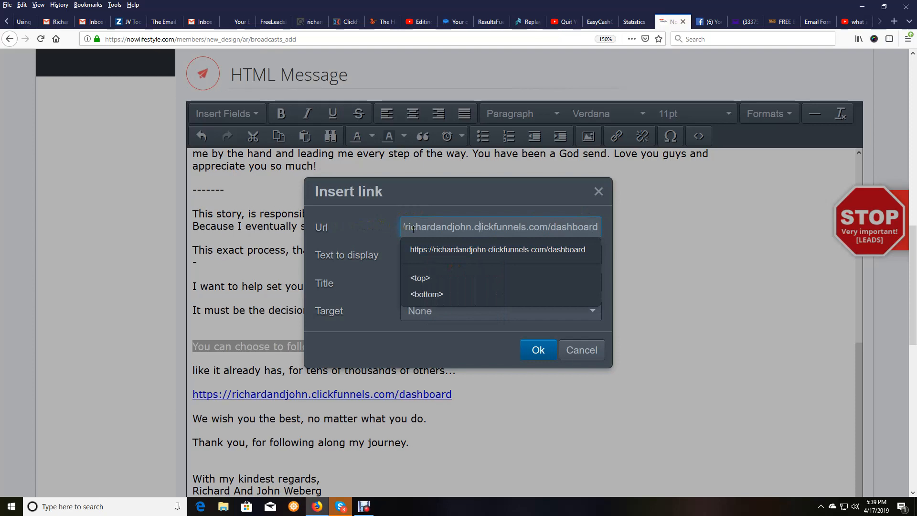
key(Left)
key(Left)
key(Left)
key(Left)
key(Left)
key(Left)
key(Left)
key(Left)
key(Left)
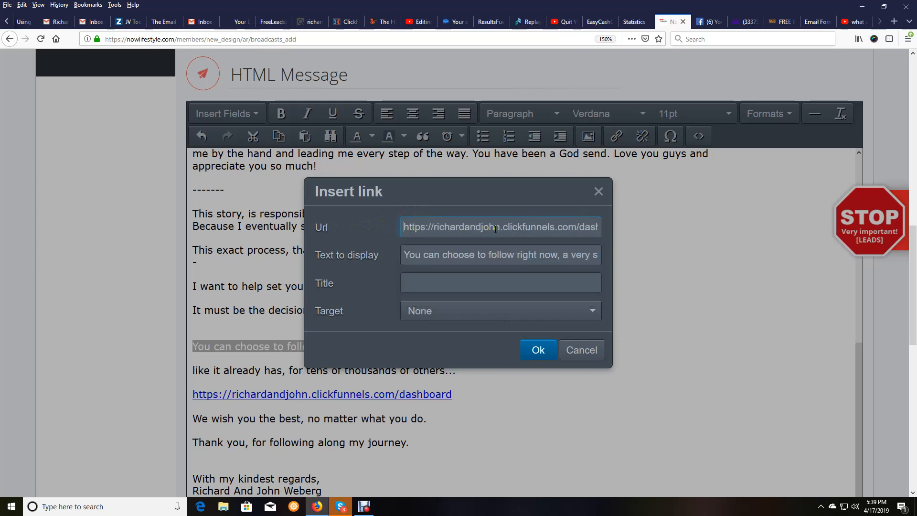
click(551, 362)
click(530, 311)
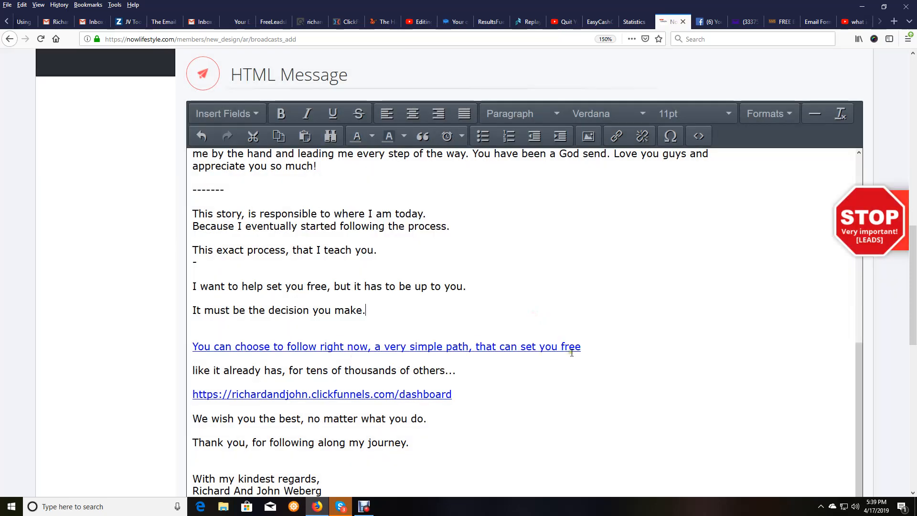
Review the whole HTML message, including its underlined and bold phrases and the two dashboard links, as well as the broadcast's subject
scroll(499, 399, down, 3)
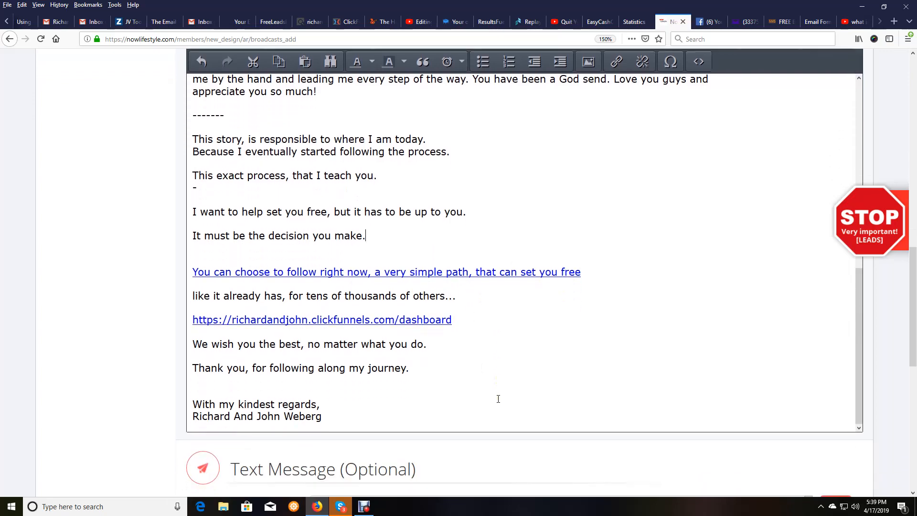
scroll(508, 365, up, 10)
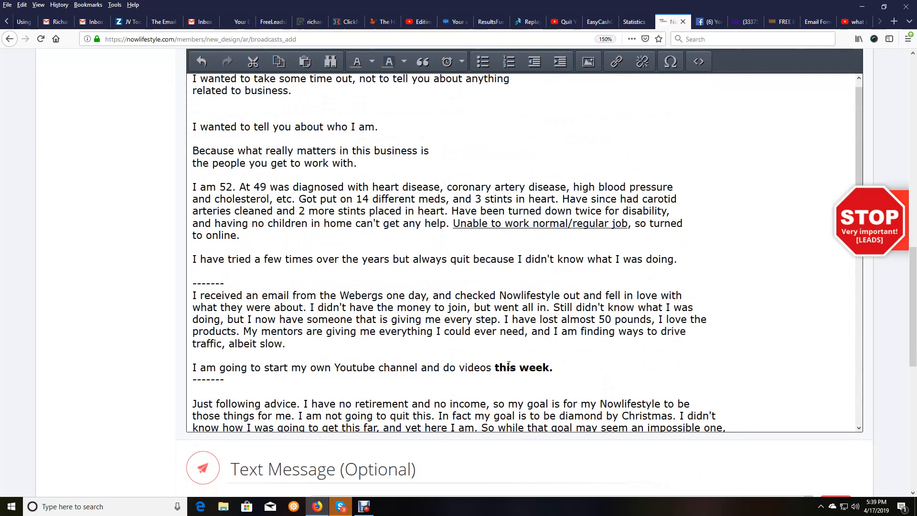
scroll(454, 177, down, 8)
scroll(448, 201, down, 1)
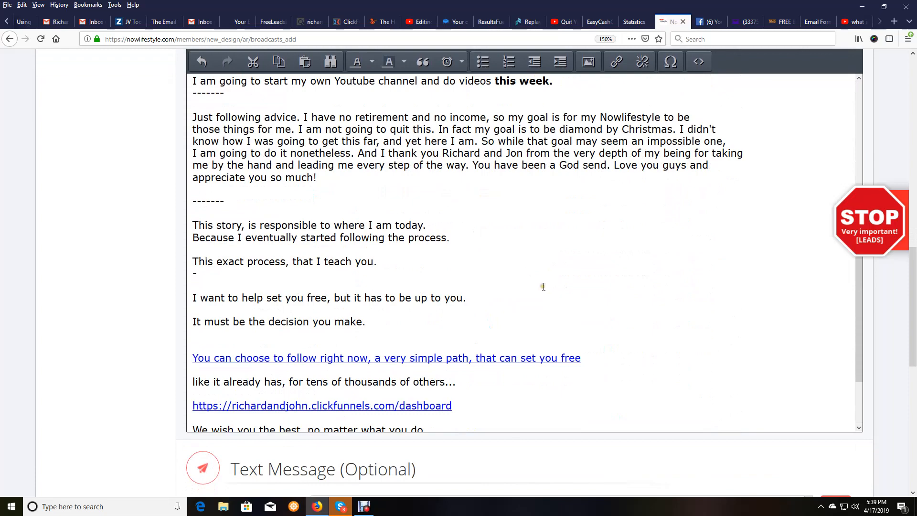
scroll(610, 287, up, 6)
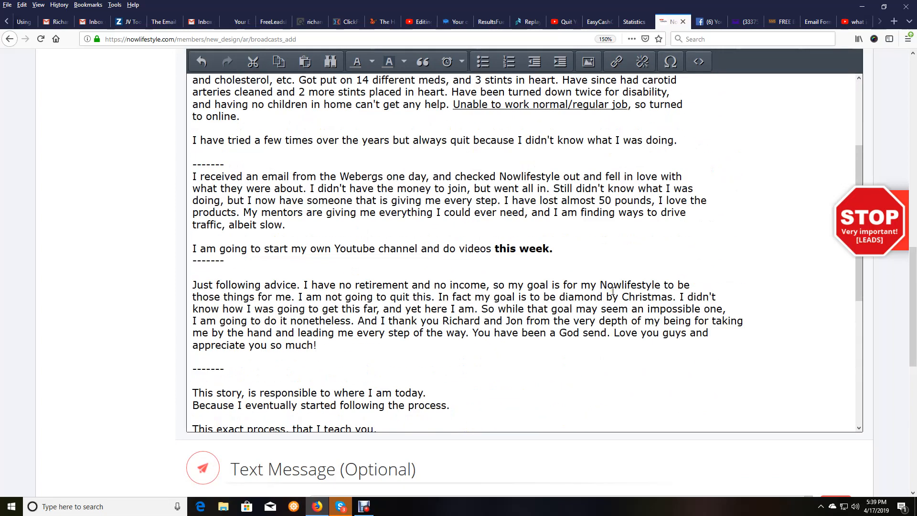
scroll(717, 297, up, 4)
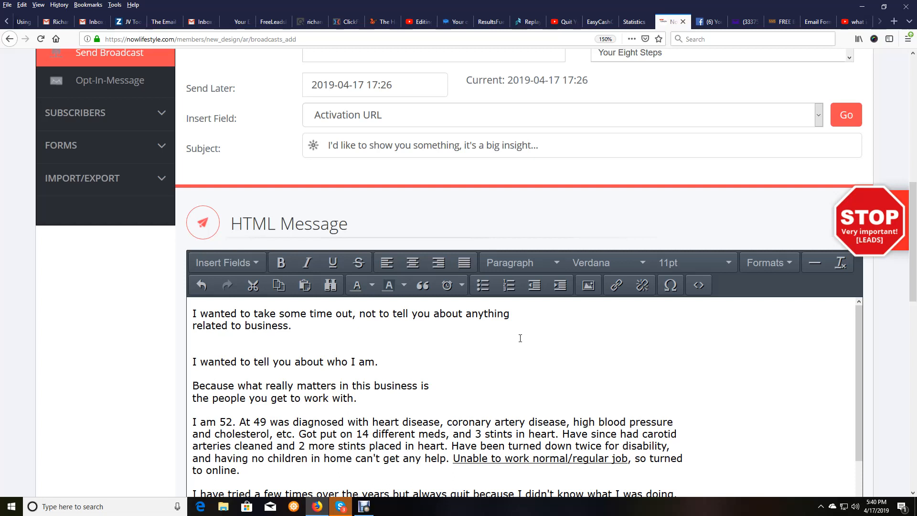
scroll(638, 258, down, 3)
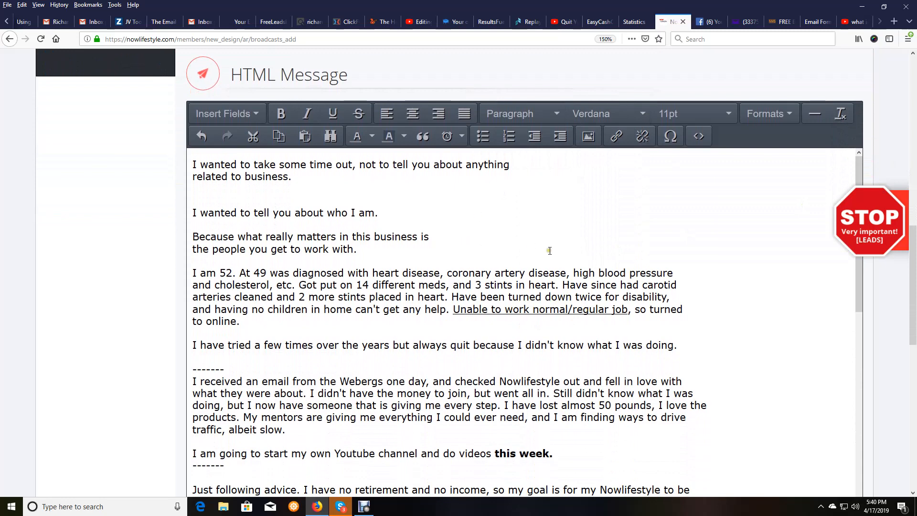
scroll(478, 301, down, 6)
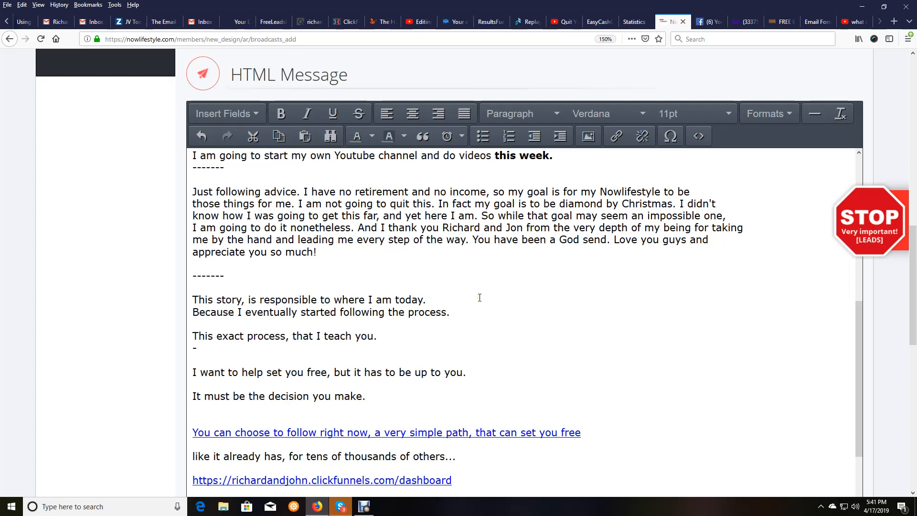
scroll(591, 230, down, 3)
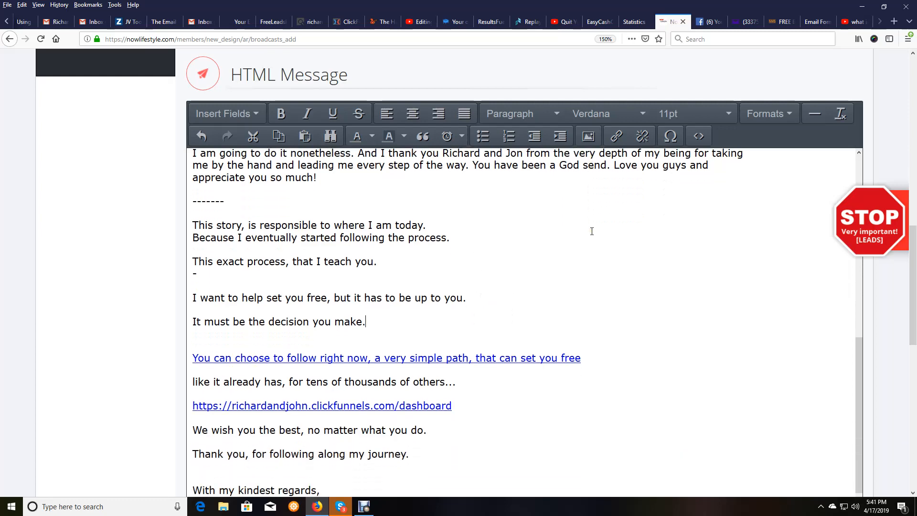
scroll(582, 332, up, 10)
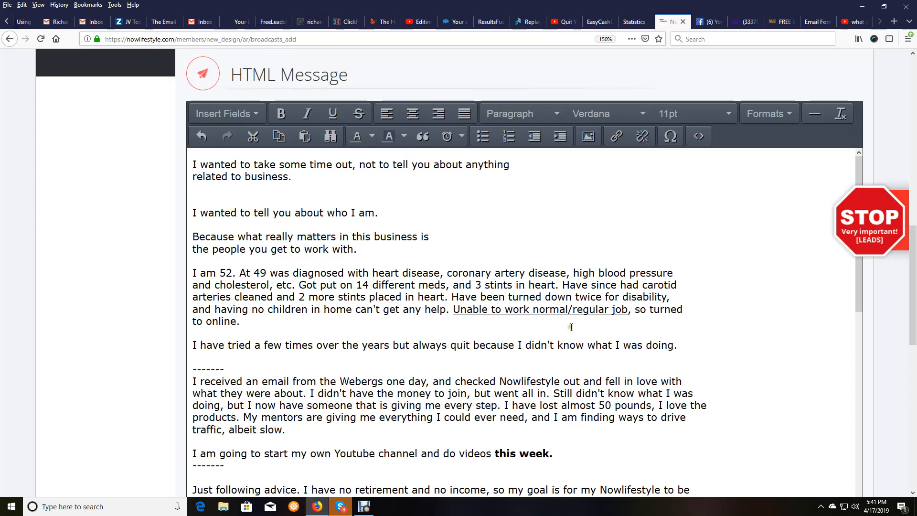
Examine the broadcast's campaign lists, send time and subject, and reread the HTML message from its opening to the dashboard links
drag(915, 224, 915, 166)
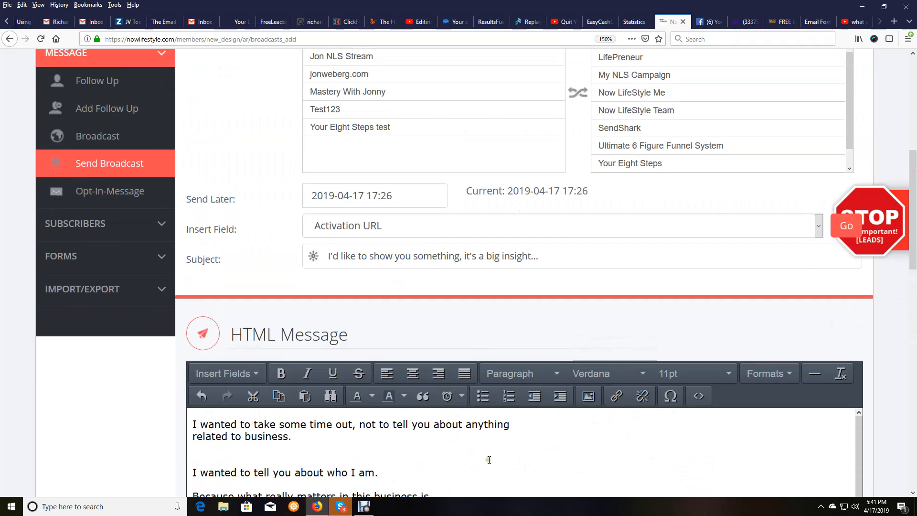
scroll(487, 460, down, 5)
scroll(648, 262, down, 8)
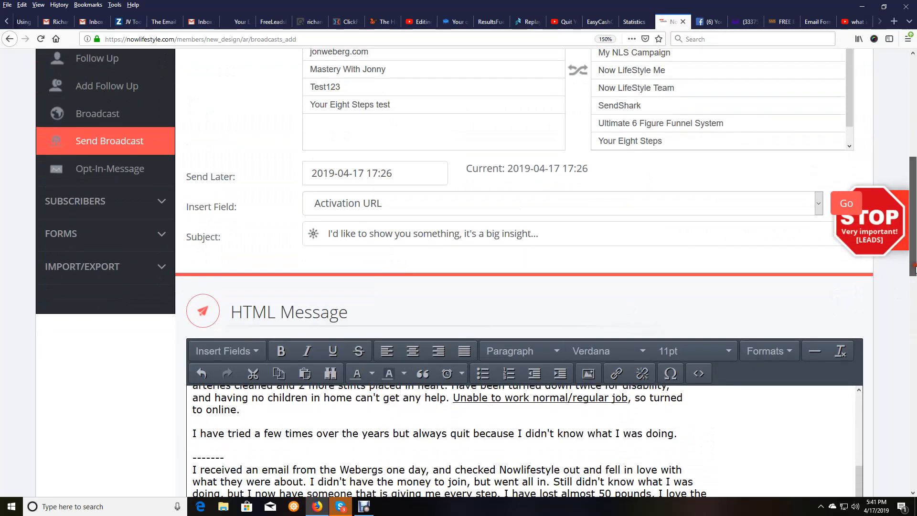
scroll(381, 279, down, 5)
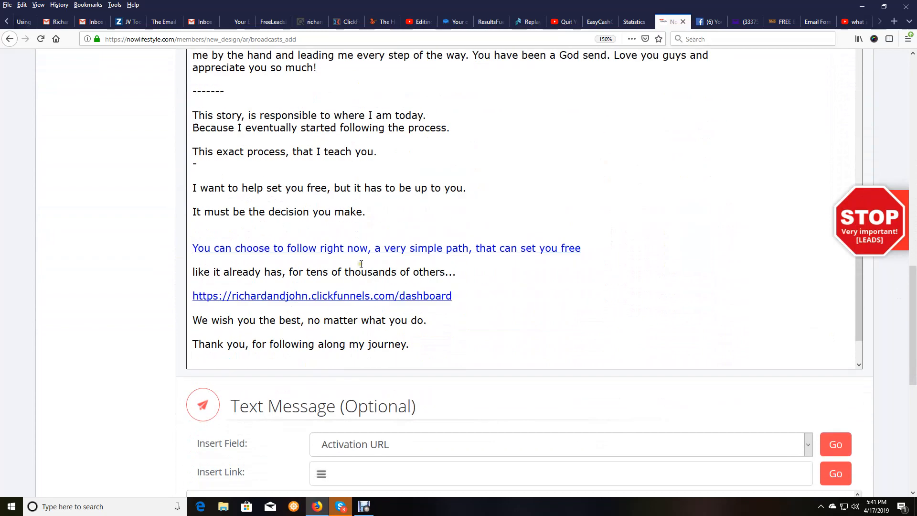
scroll(372, 293, up, 8)
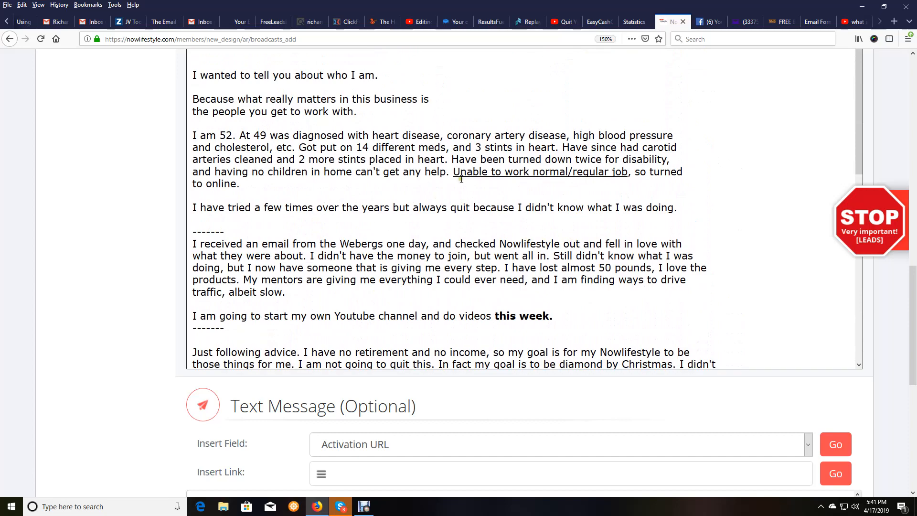
scroll(453, 191, up, 10)
scroll(444, 206, down, 6)
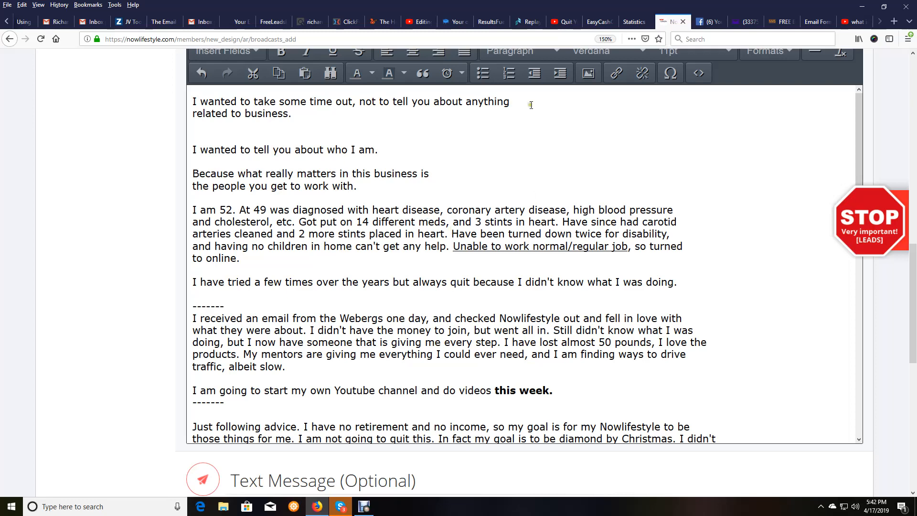
scroll(450, 272, down, 6)
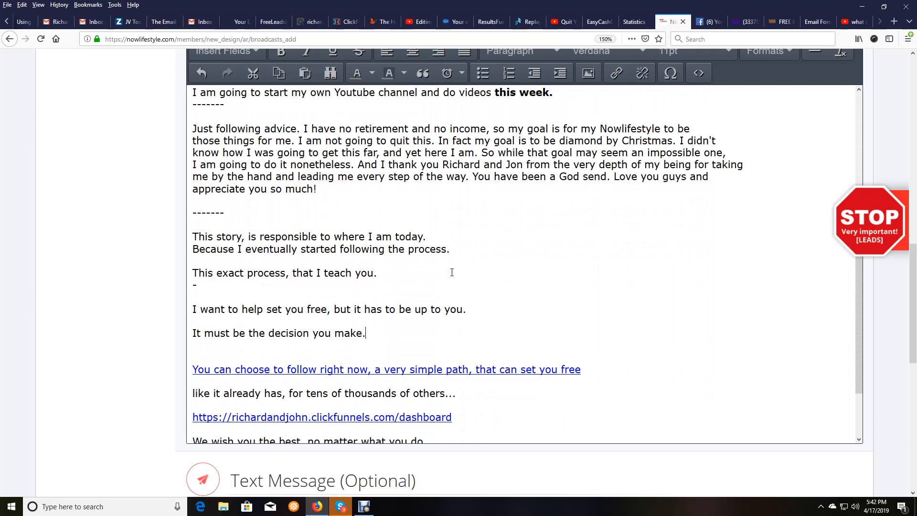
Check the HTML message from its opening to the closing signature and add the finished broadcast
scroll(452, 272, down, 2)
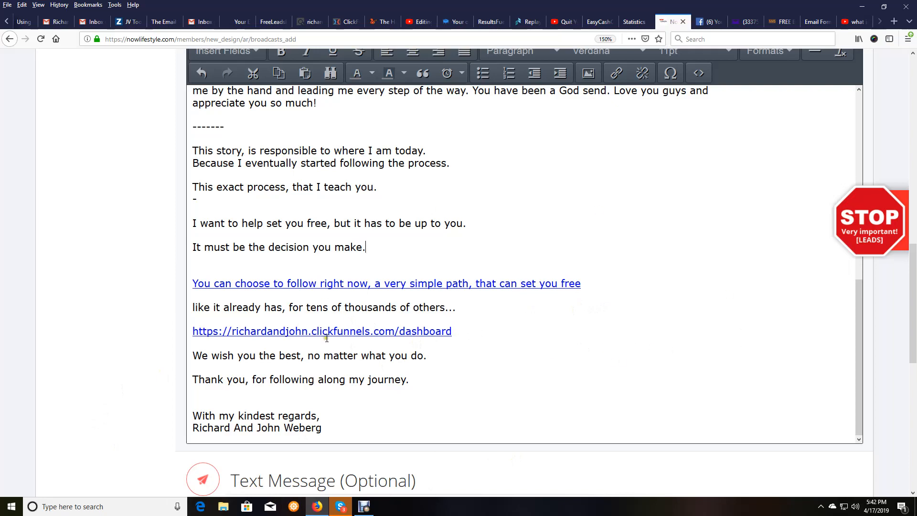
scroll(431, 340, up, 8)
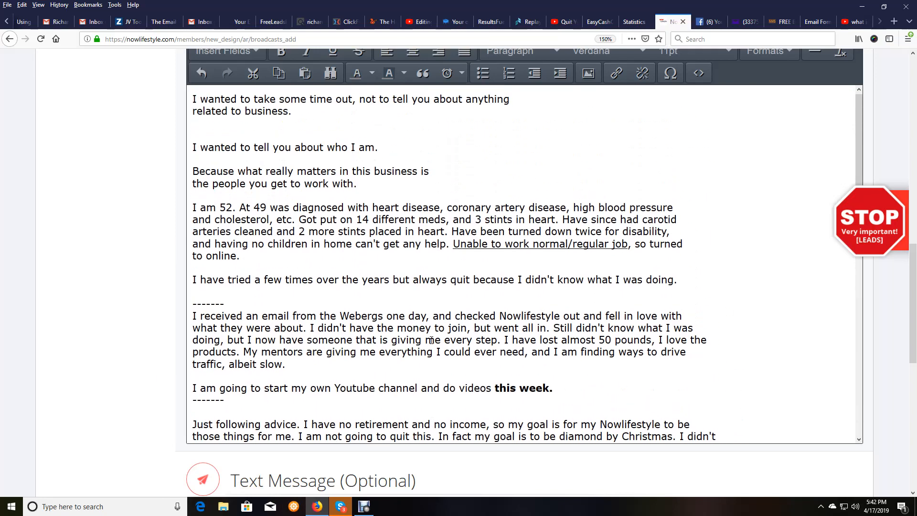
scroll(432, 340, down, 8)
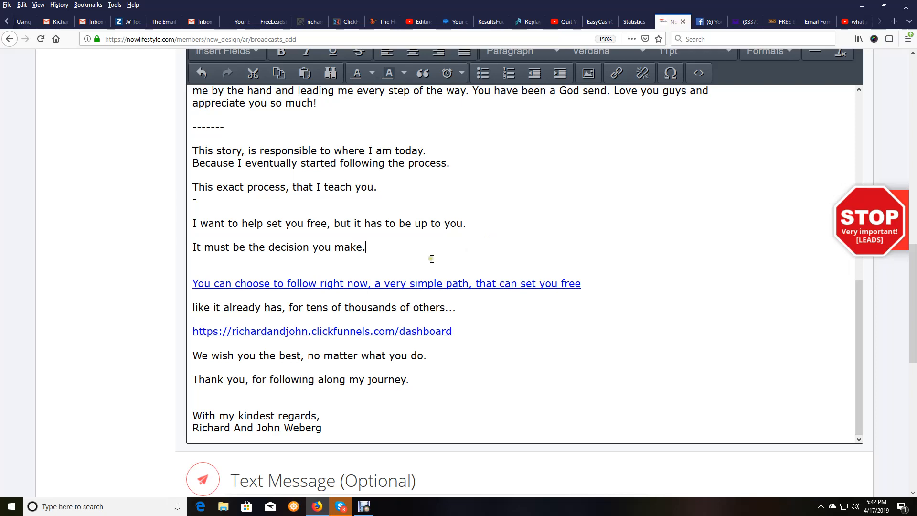
scroll(433, 260, up, 10)
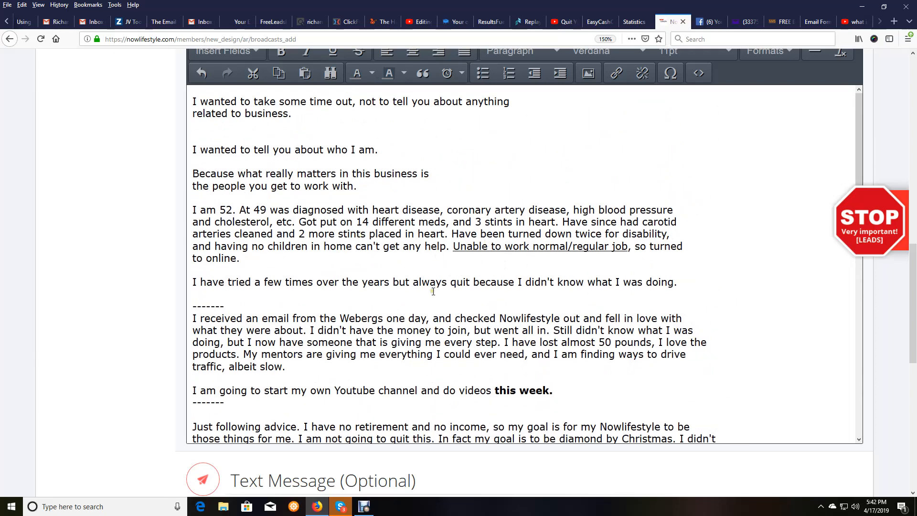
scroll(433, 292, down, 10)
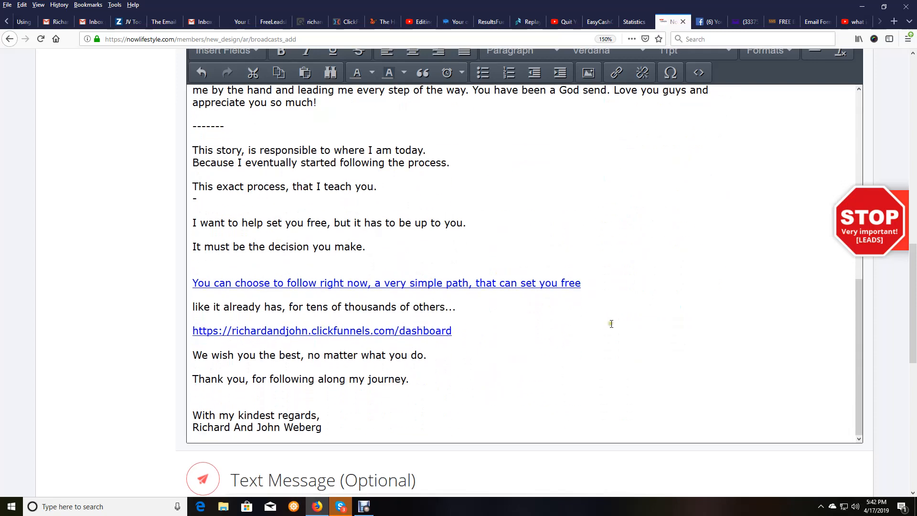
scroll(611, 323, down, 10)
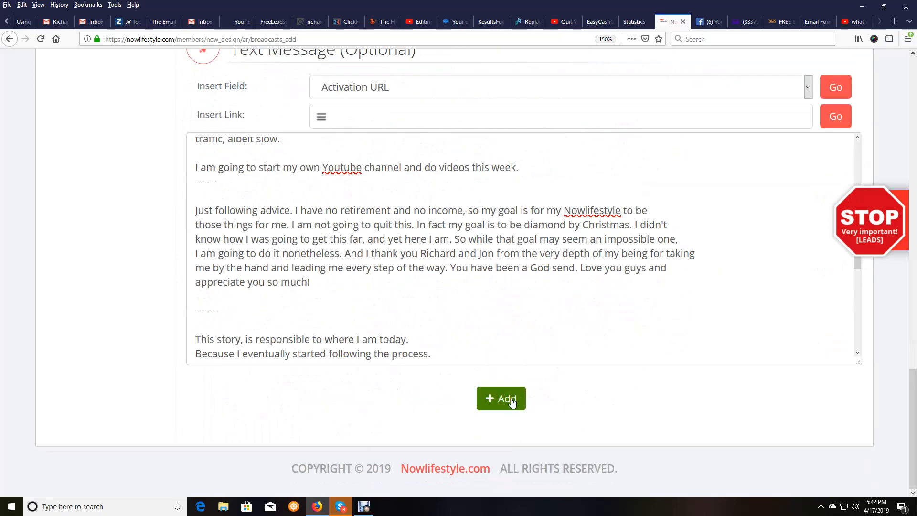
click(512, 399)
Delete the pending broadcast with the subject "I'd like to show you something, it's a big insight..." and accept the deletion
scroll(714, 287, down, 3)
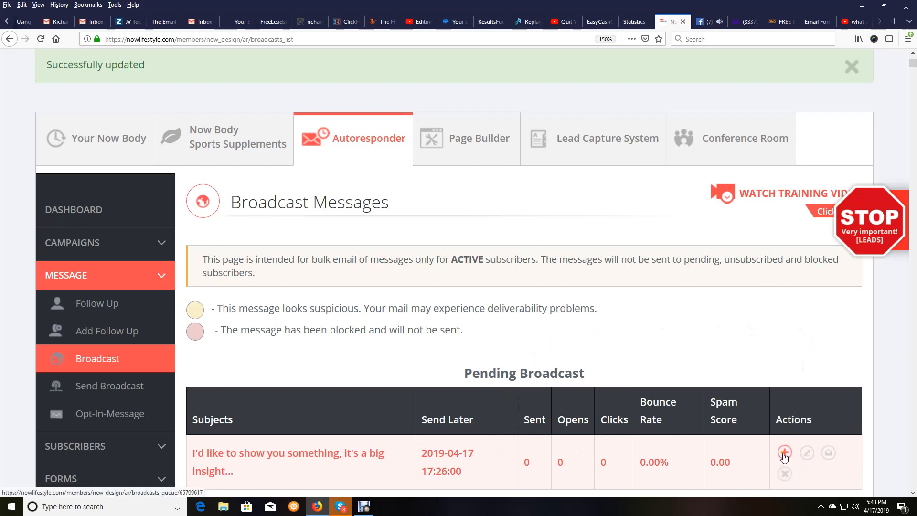
click(786, 473)
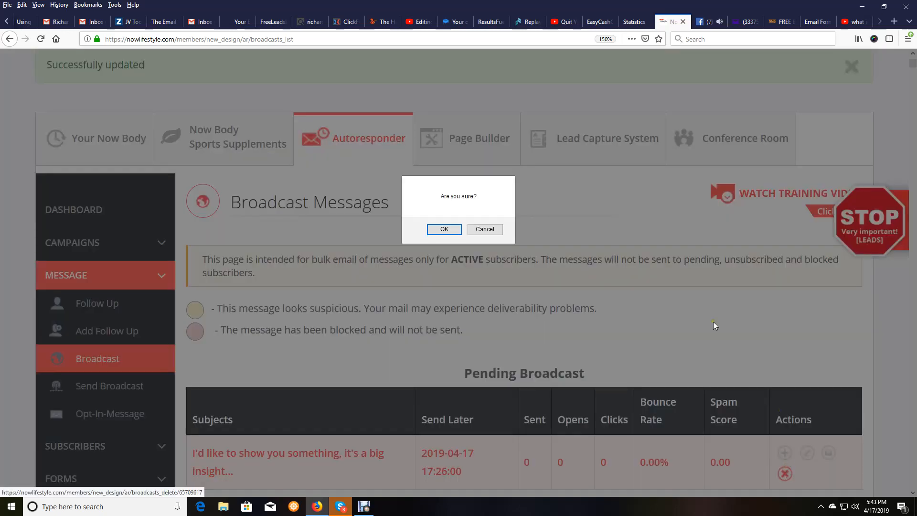
click(452, 232)
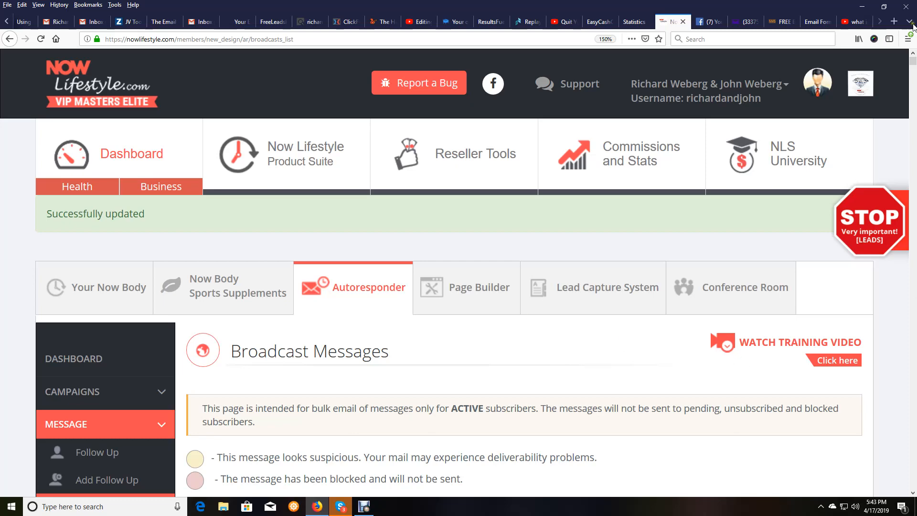
Switch to the Your Ultimate 6 Figure Success Group on Facebook and read the members' stories and replies in the post's comments
click(720, 24)
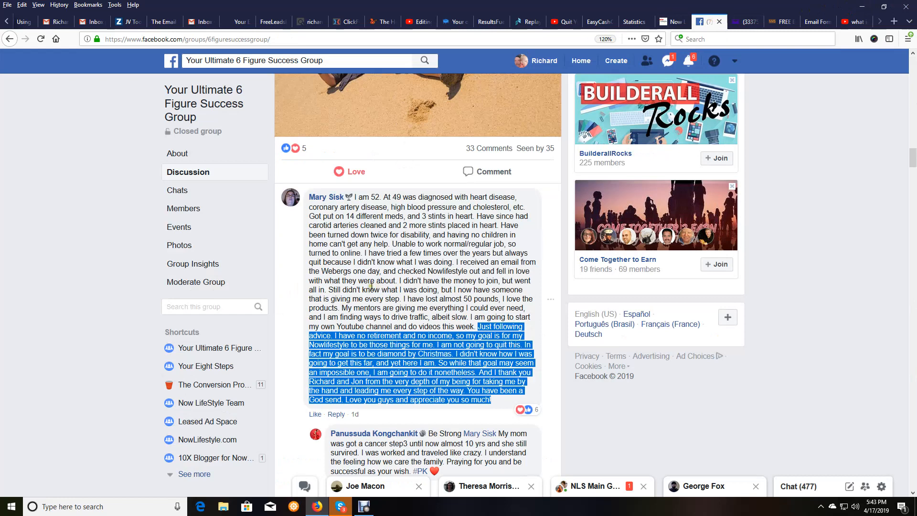
scroll(378, 287, down, 2)
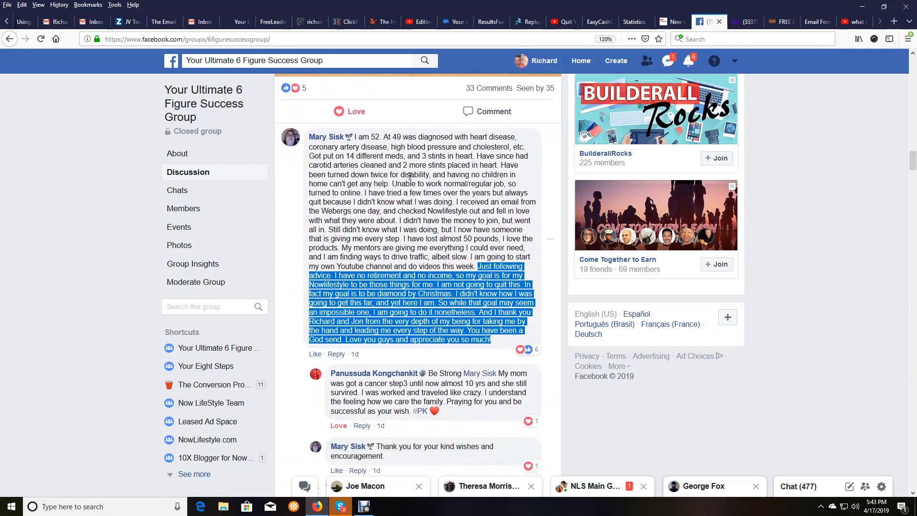
click(304, 245)
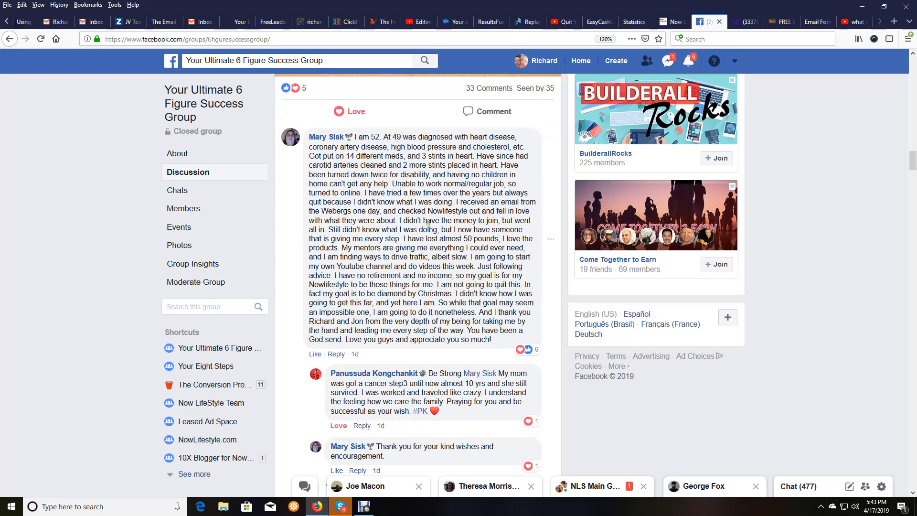
scroll(428, 223, down, 2)
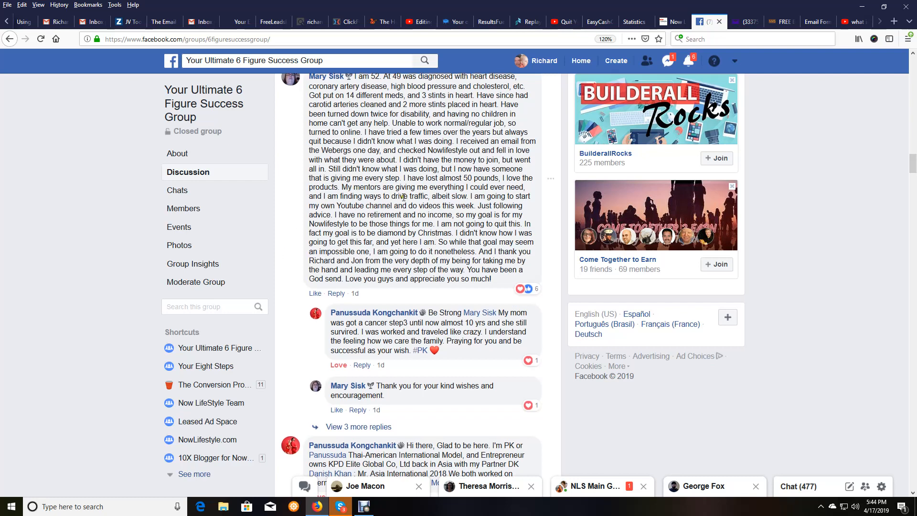
scroll(402, 196, down, 7)
scroll(467, 231, down, 3)
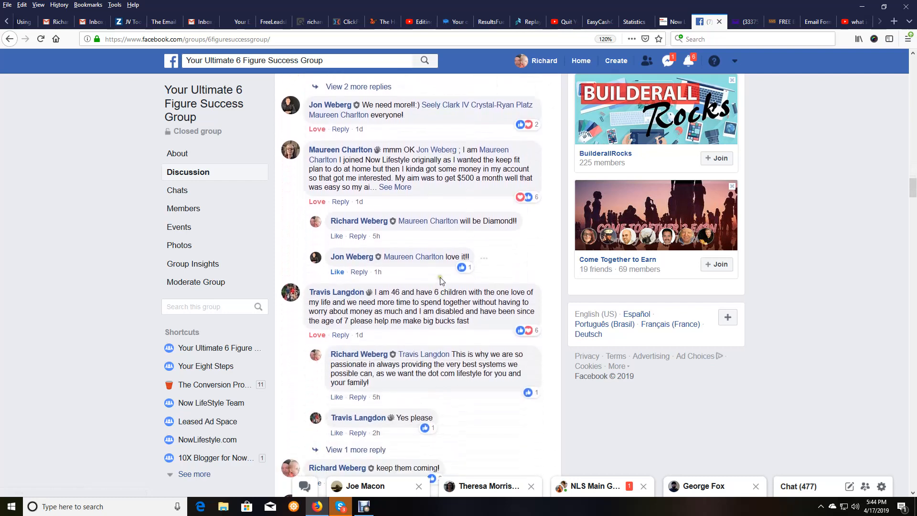
scroll(441, 281, down, 3)
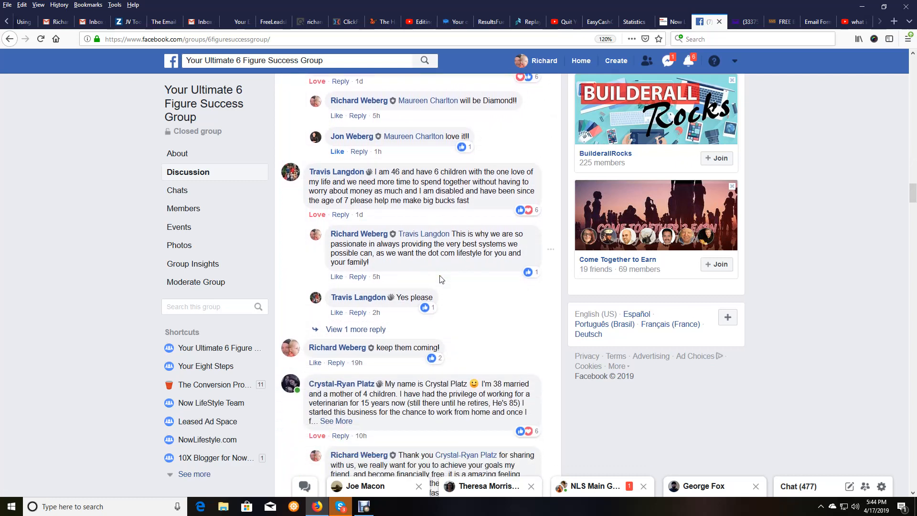
scroll(440, 280, down, 5)
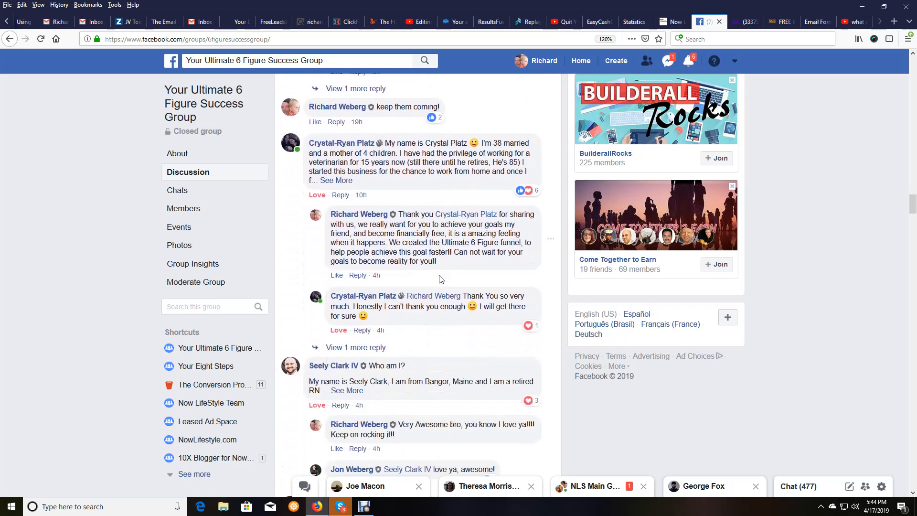